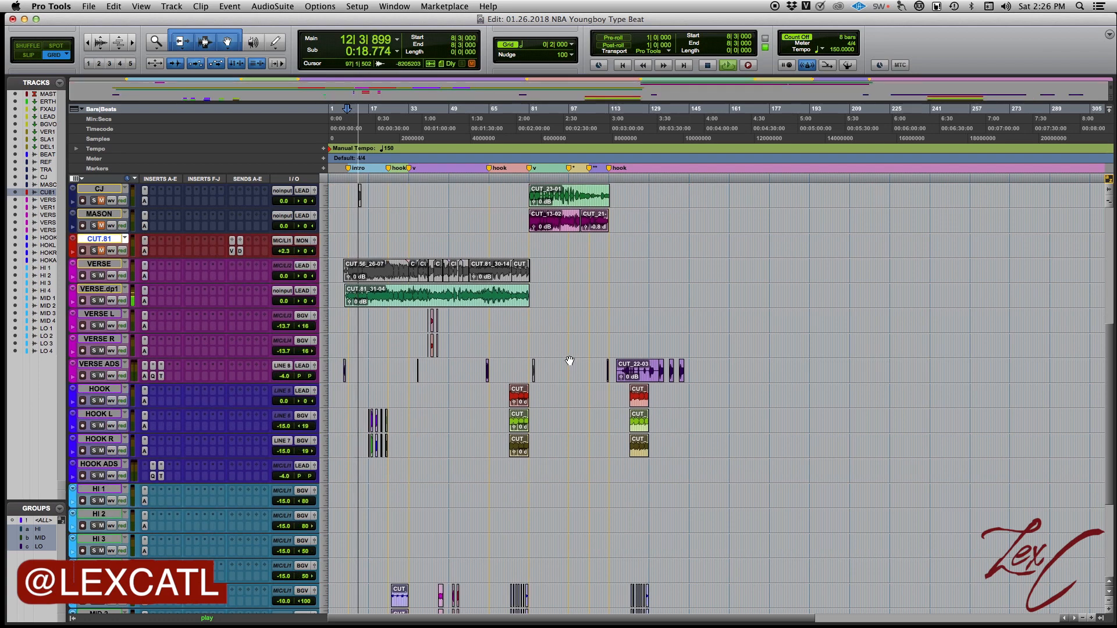
Look over the vocal and hook clips around bars 73 to 113 and play from bar 73.
left_click(551, 365)
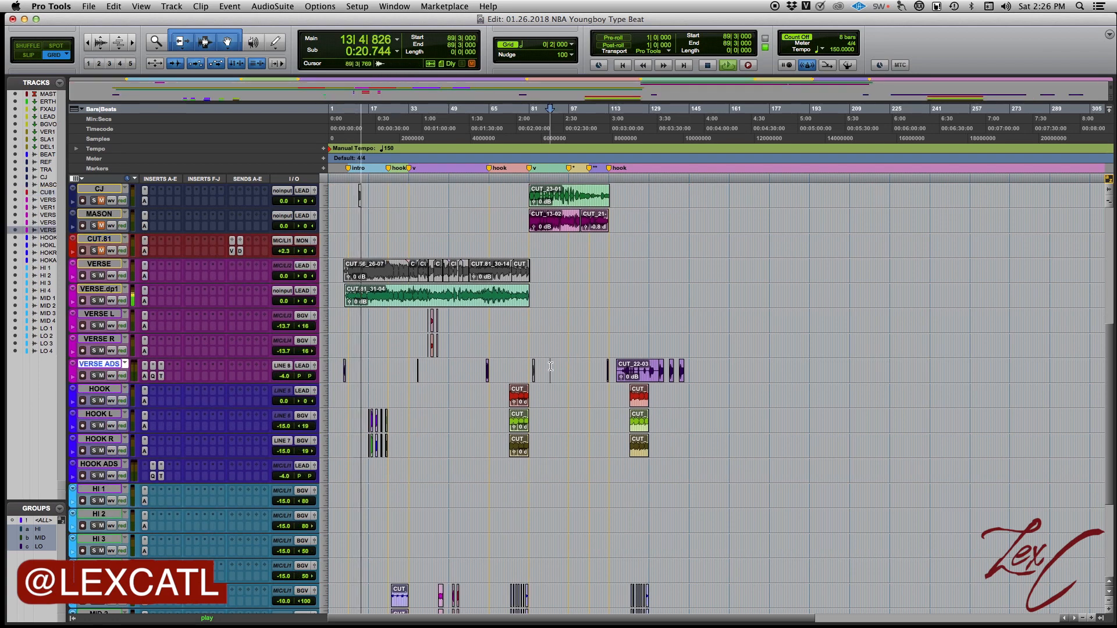
key("super+bracketright")
key("super+bracketright")
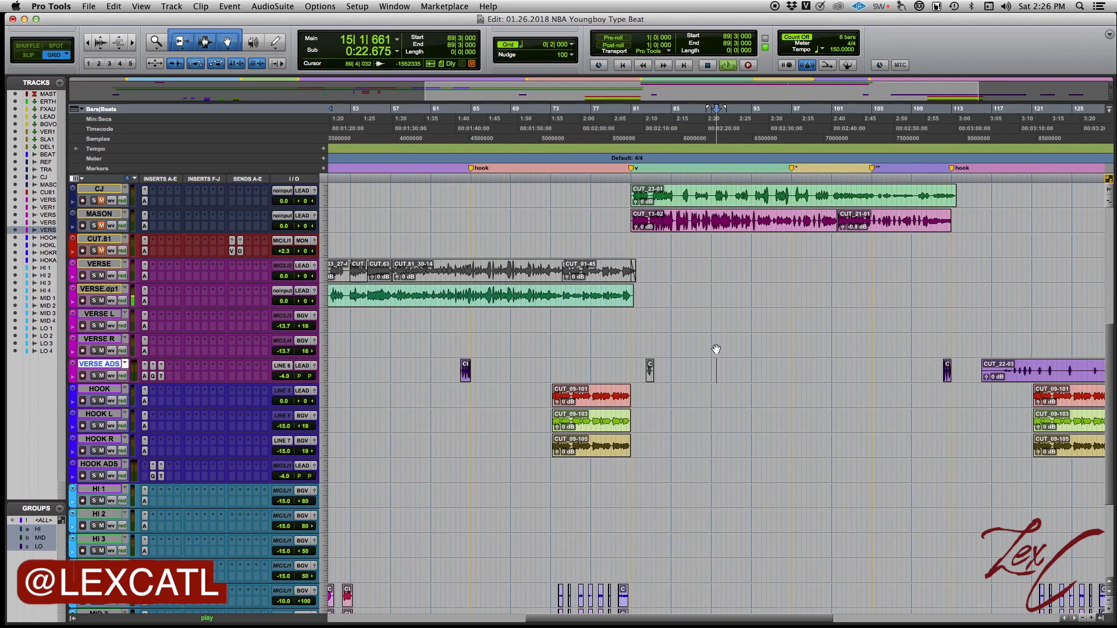
left_click(712, 343)
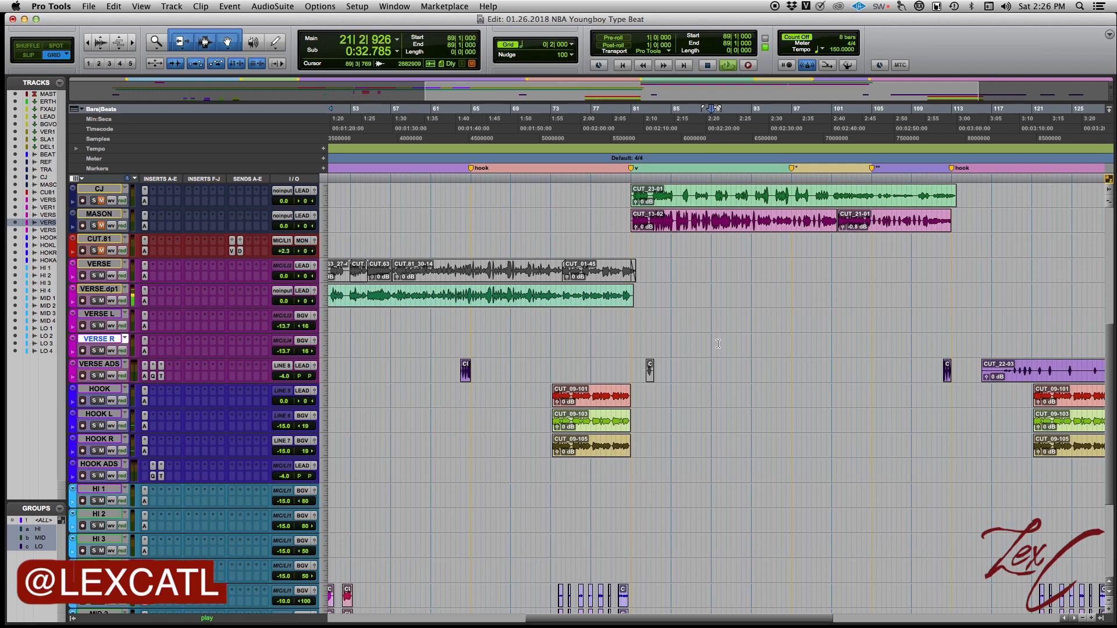
scroll(717, 344, "left", 10)
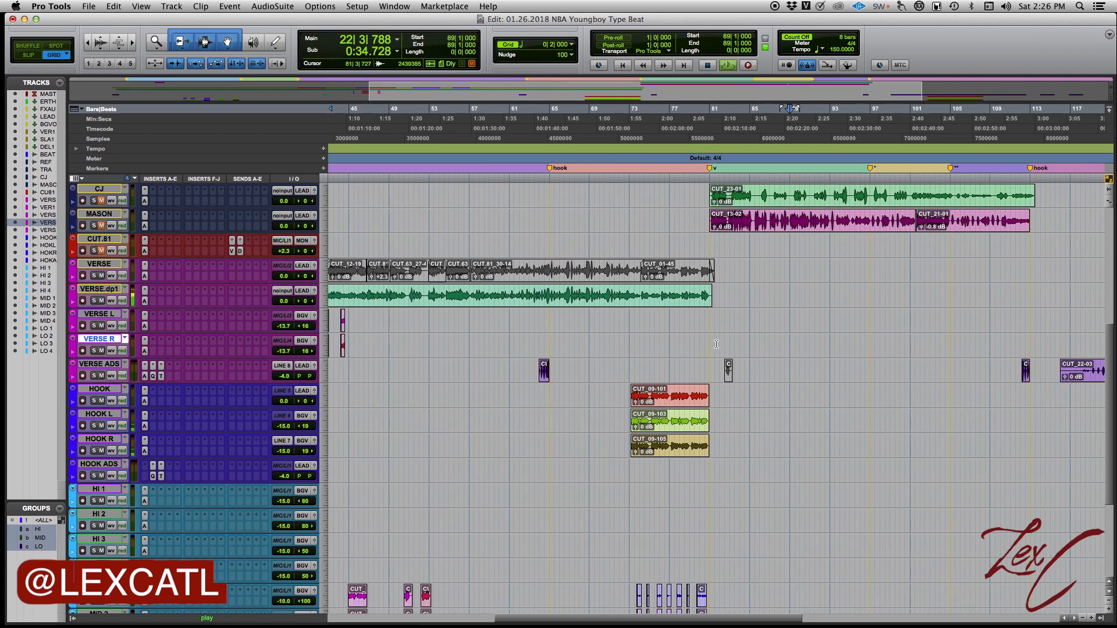
scroll(773, 343, "right", 6)
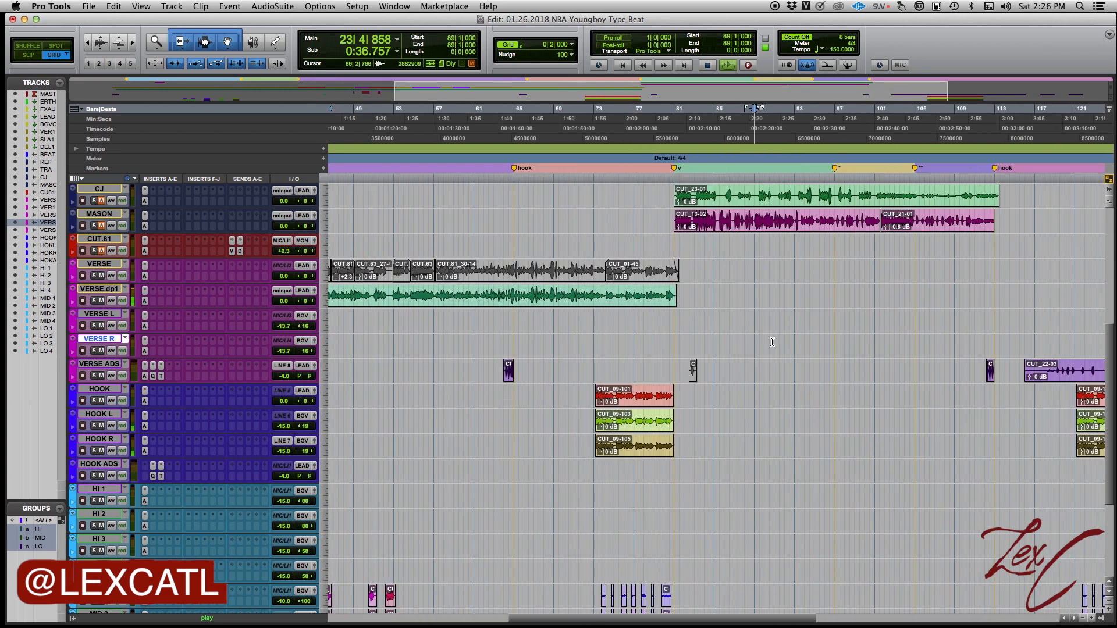
left_click(594, 352)
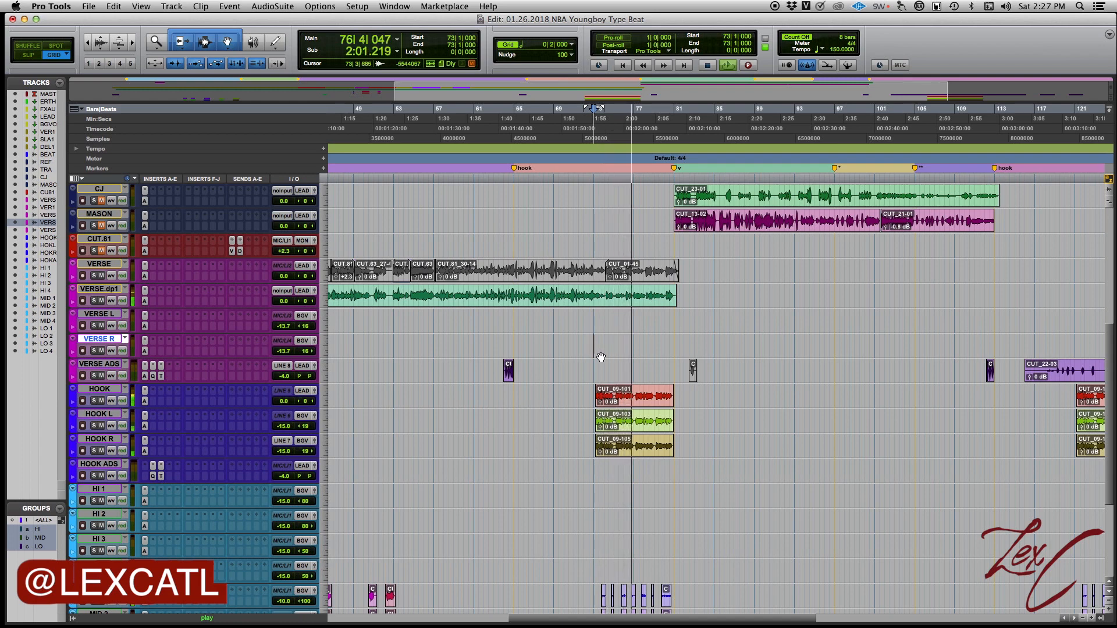
Return to the session start, select the full beat clip and enlarge the BEAT track's height.
key("Return")
scroll(596, 361, "up", 4)
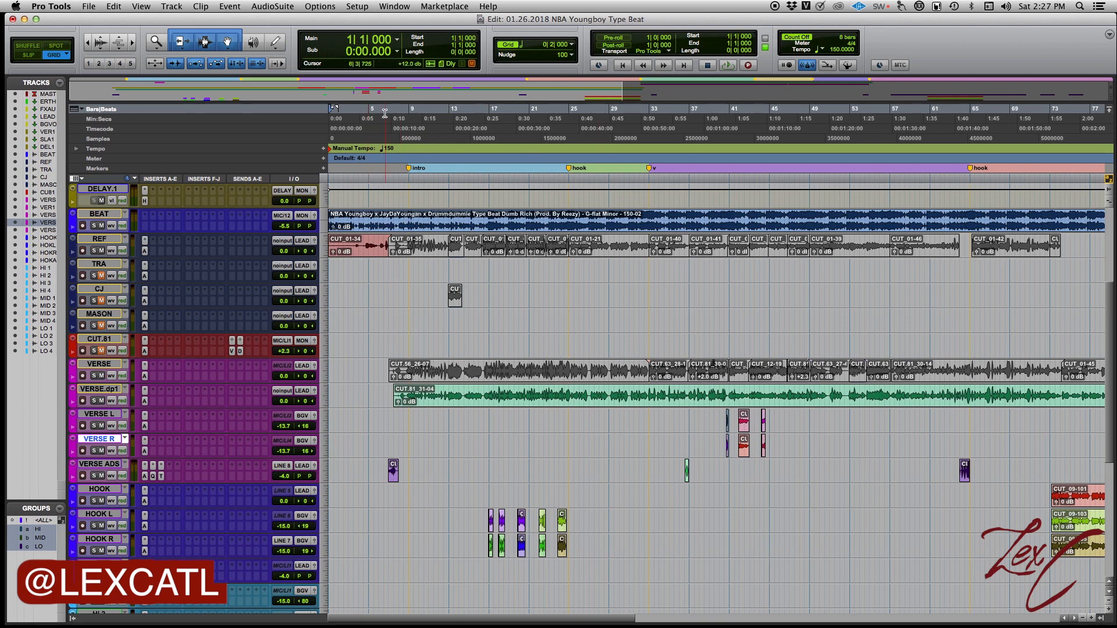
scroll(403, 243, "up", 3)
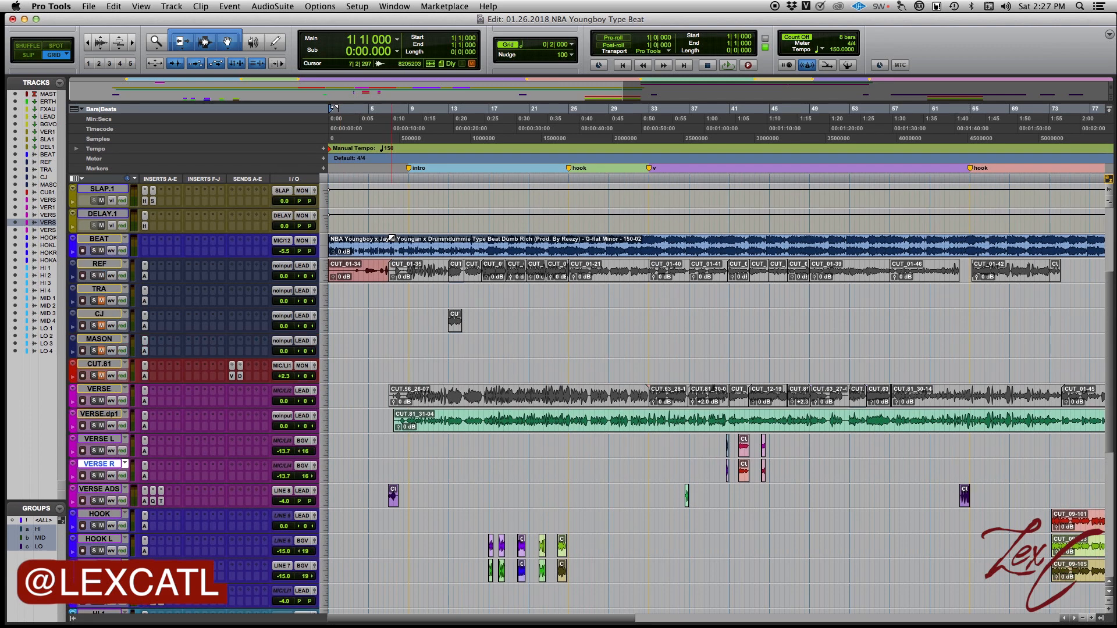
scroll(403, 243, "up", 4)
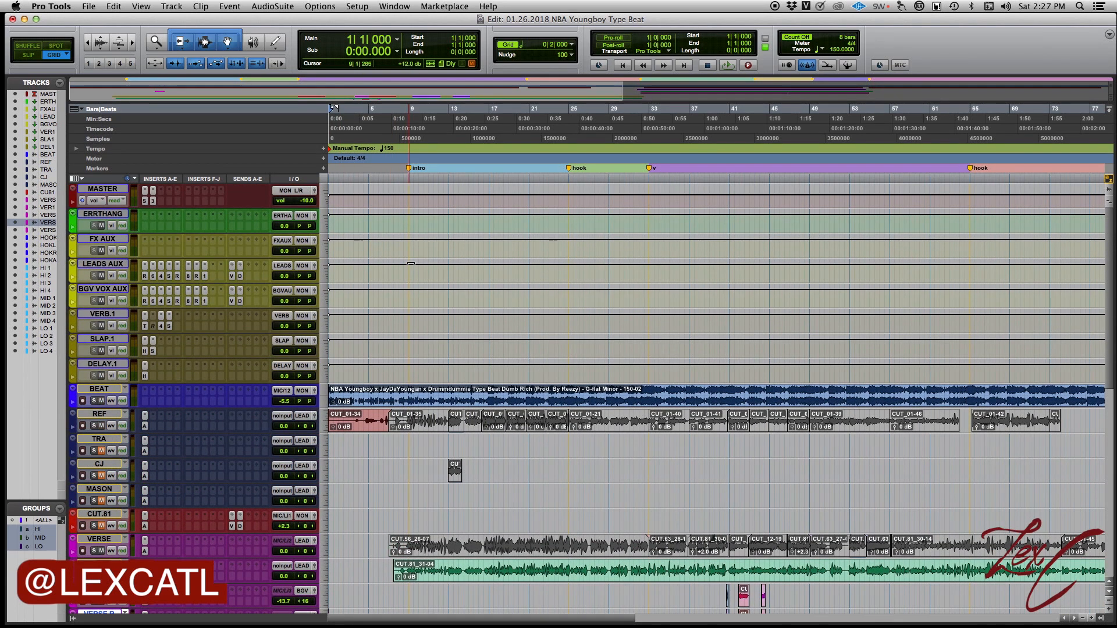
scroll(423, 286, "down", 3)
scroll(423, 286, "down", 1)
double_click(413, 306)
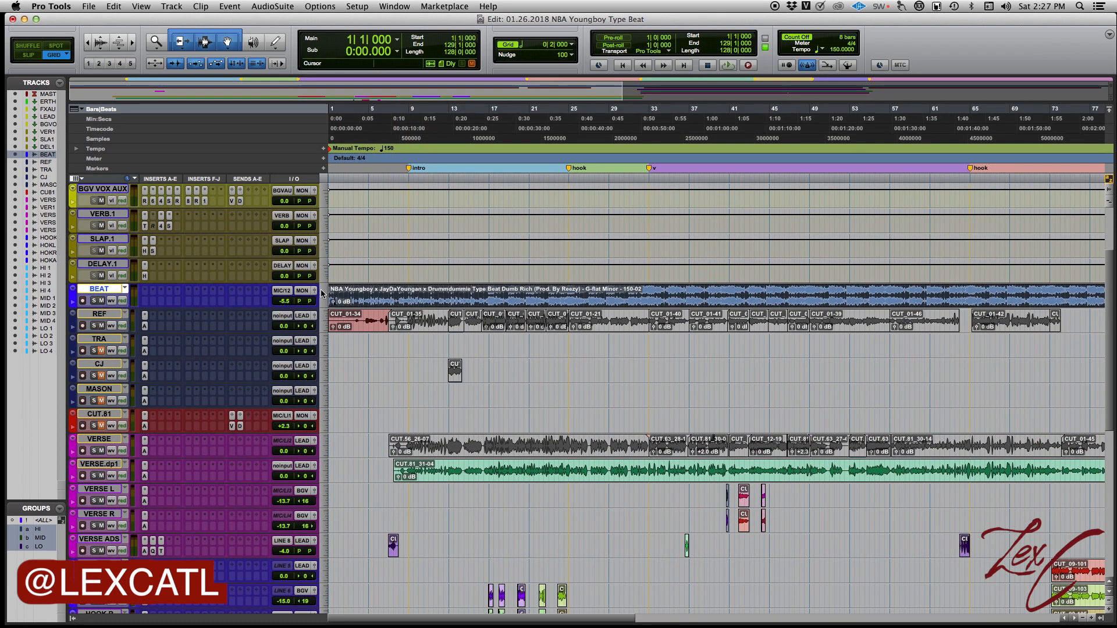
left_click(324, 296)
left_click(341, 314)
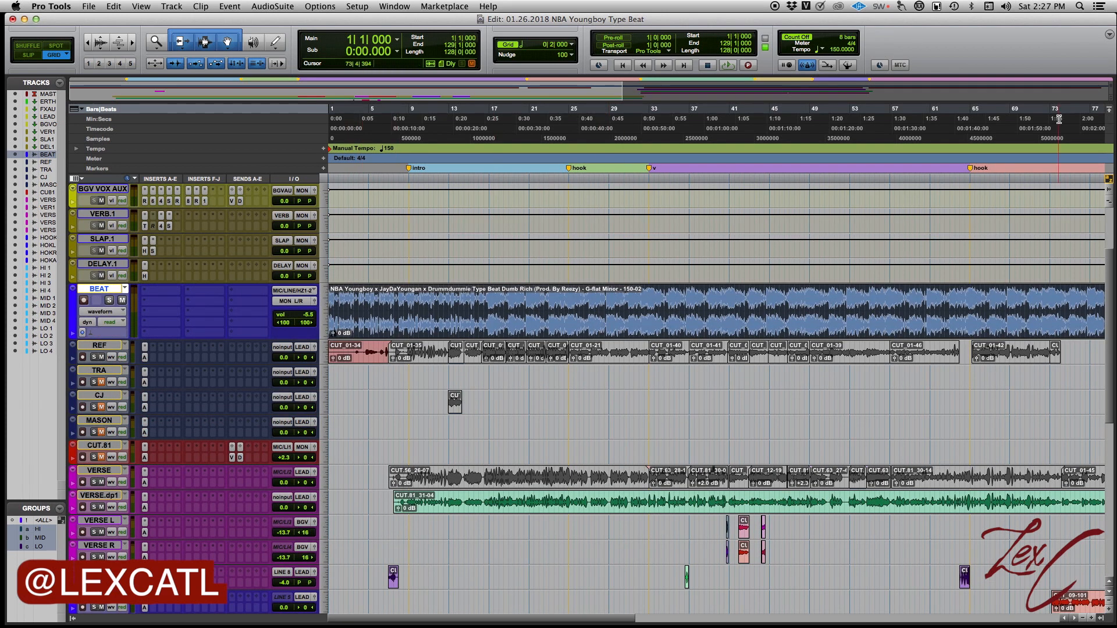
Switch to Mixed In Key, browse the Default collection's song keys and tempos, and return to Pro Tools.
left_click(1080, 6)
type("mix")
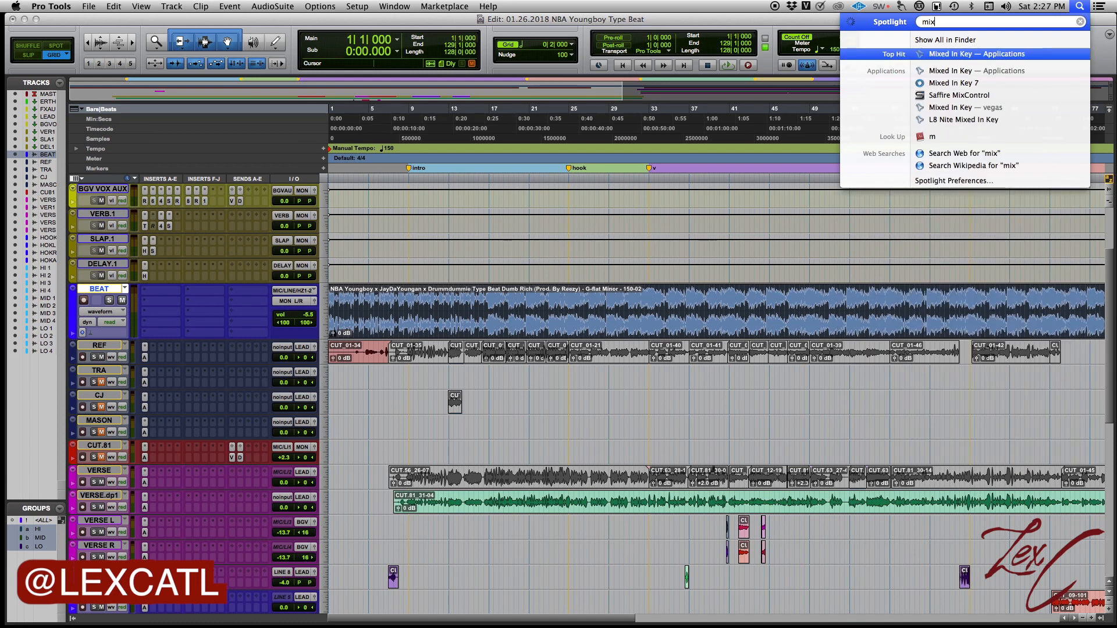
type("ed")
key("Return")
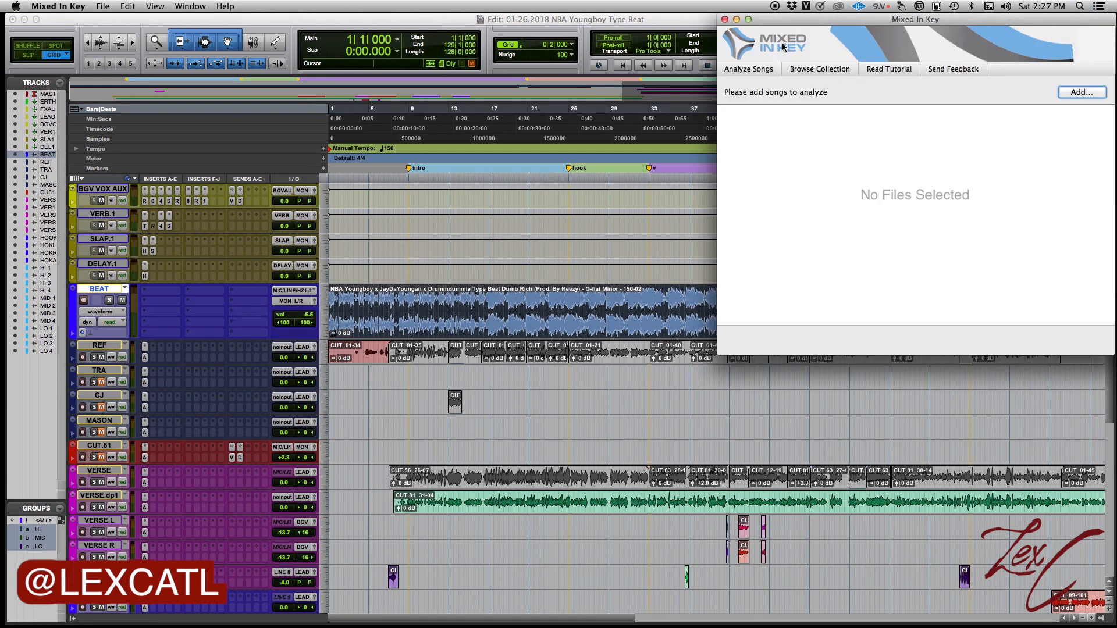
left_click(752, 86)
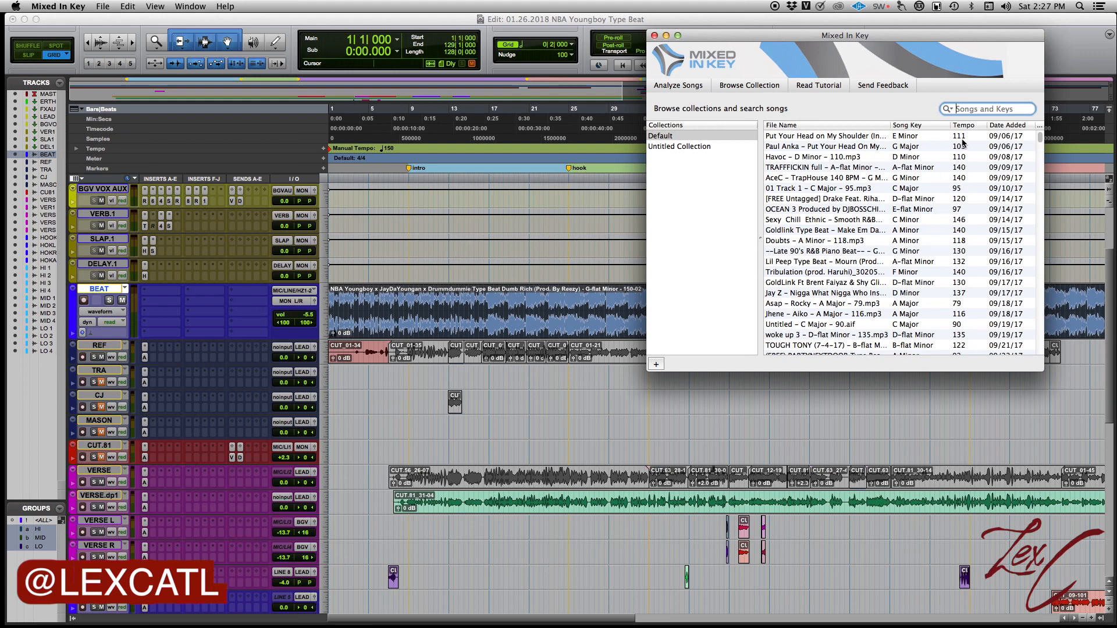
left_click(671, 290)
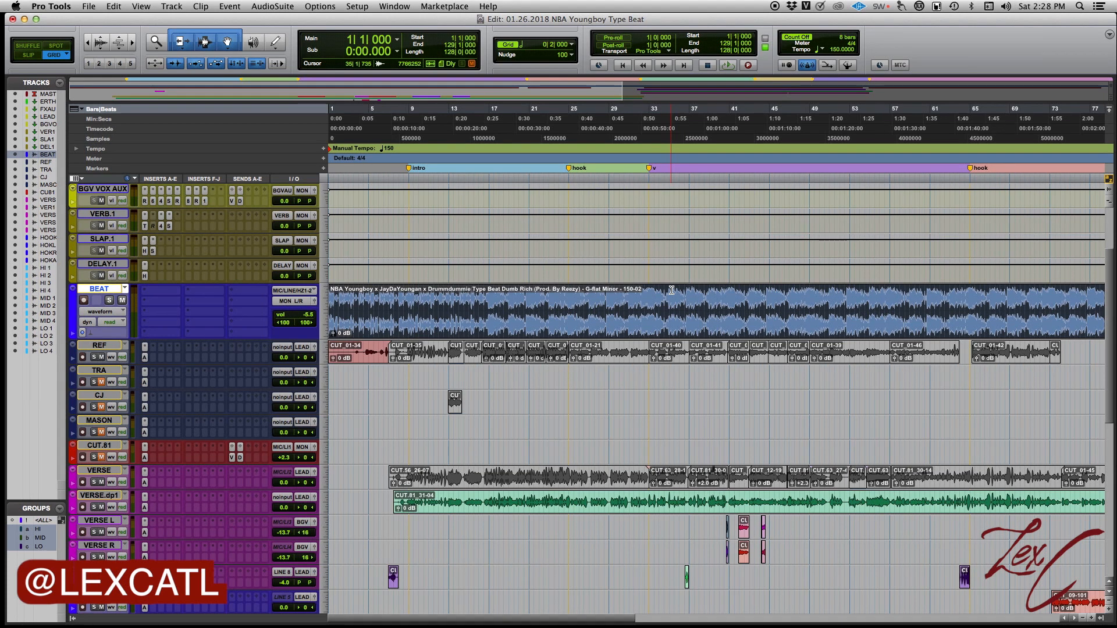
Check where the beat's drop and sections fall against the grid at bars 17, 27 and 31.
left_click(630, 293)
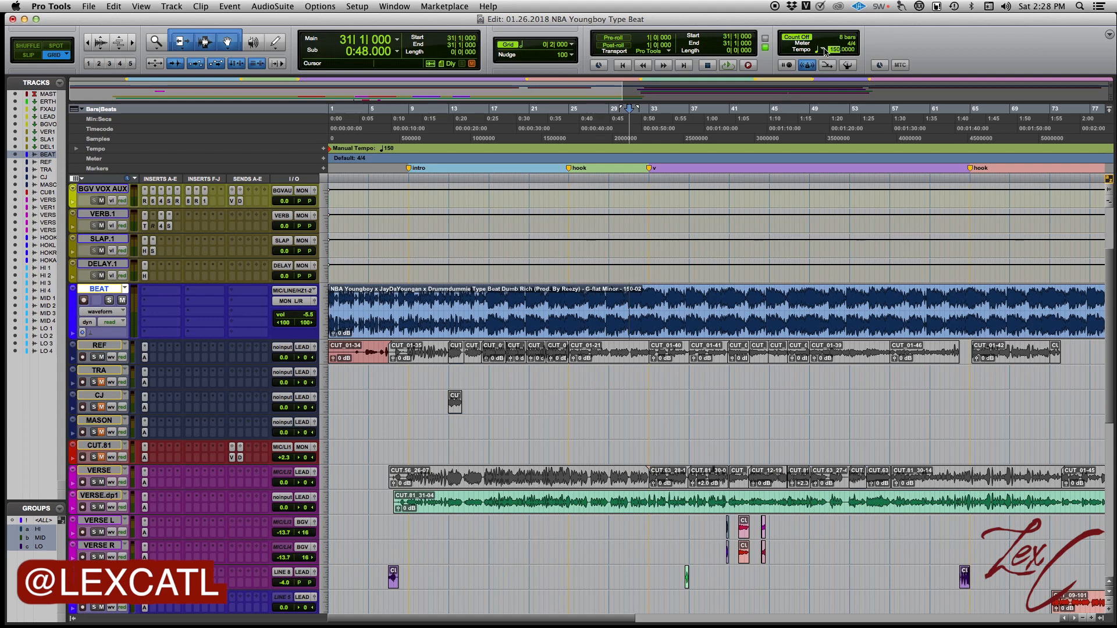
left_click(490, 295)
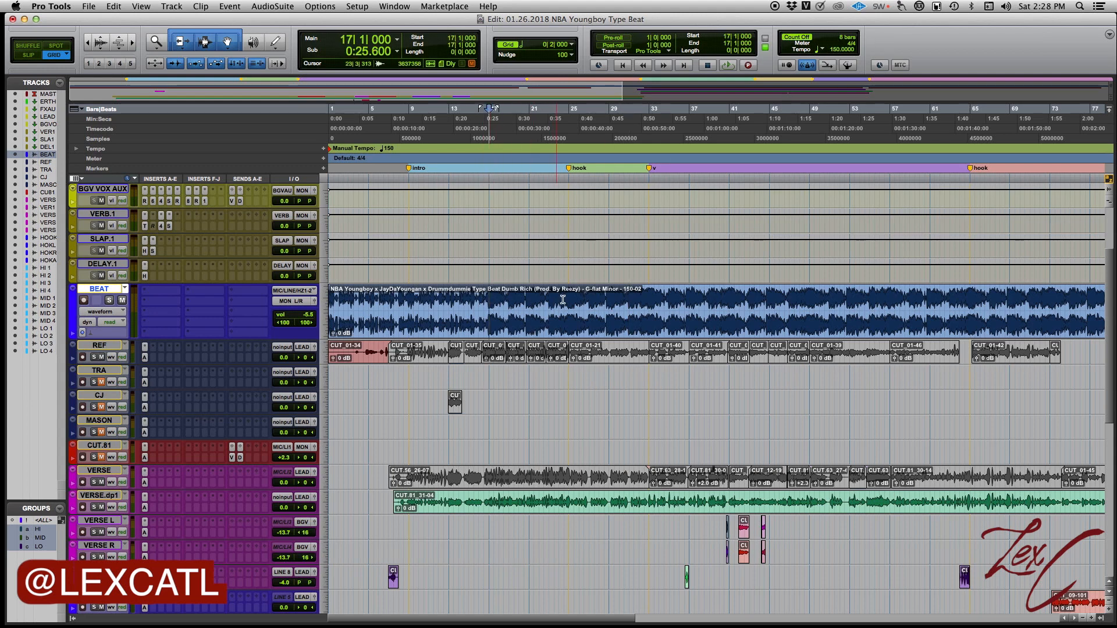
left_click(411, 294)
left_click(490, 299)
key("t")
key("t")
key("t")
key("t")
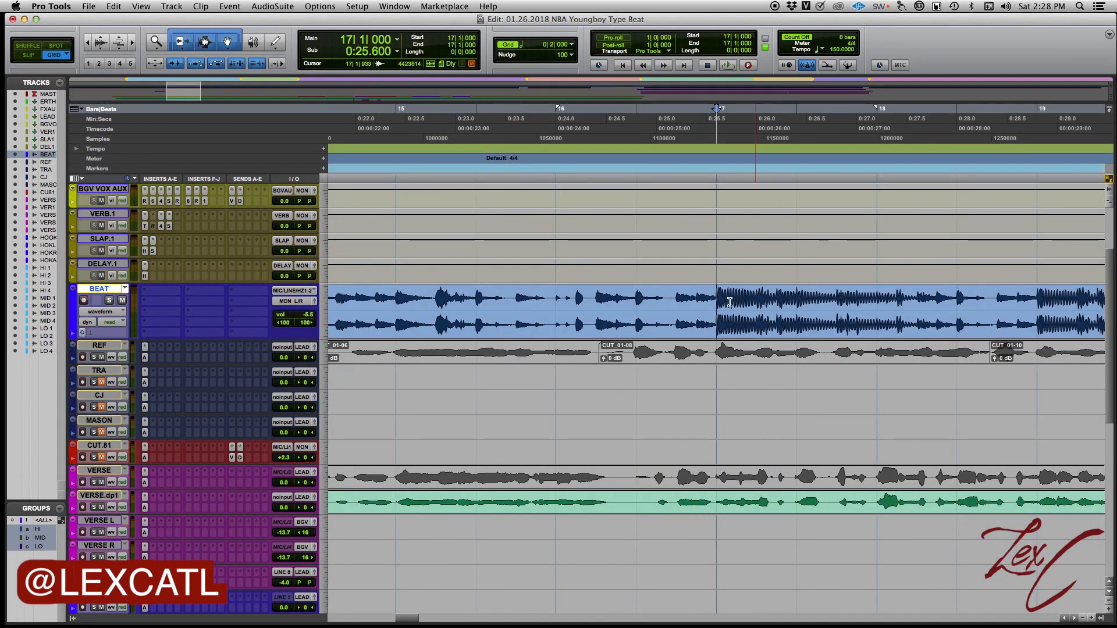
key("r")
key("r")
key("r")
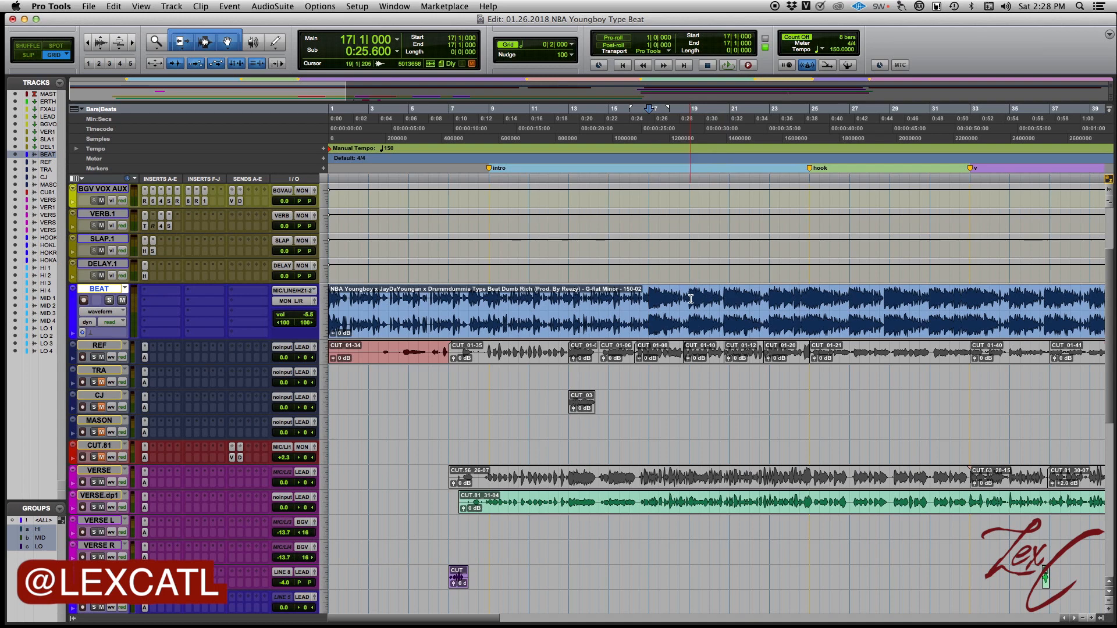
left_click(729, 298)
left_click(850, 297)
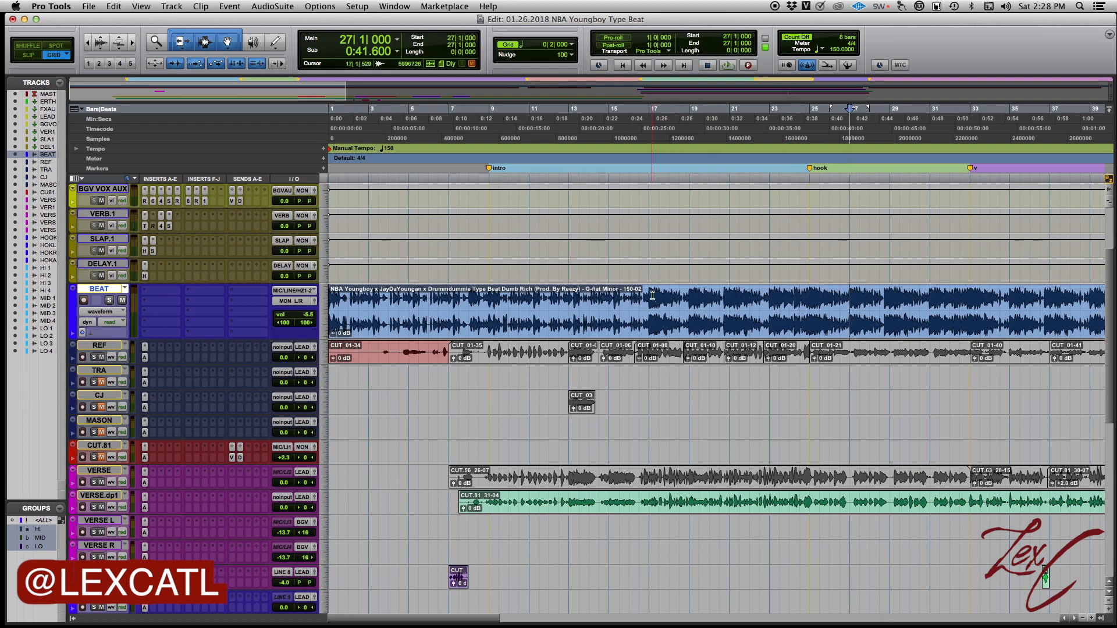
left_click(646, 329)
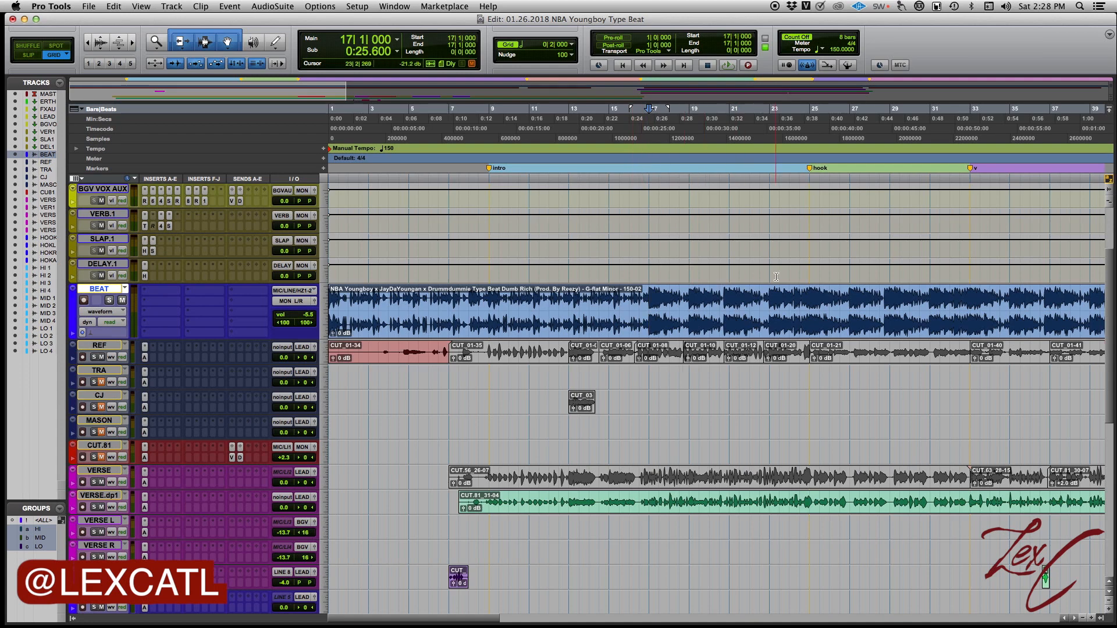
Examine the beat's waveform up close at bar 17 to compare the drop's transient with the grid line.
key("t")
key("t")
key("t")
key("t")
key("t")
key("t")
key("t")
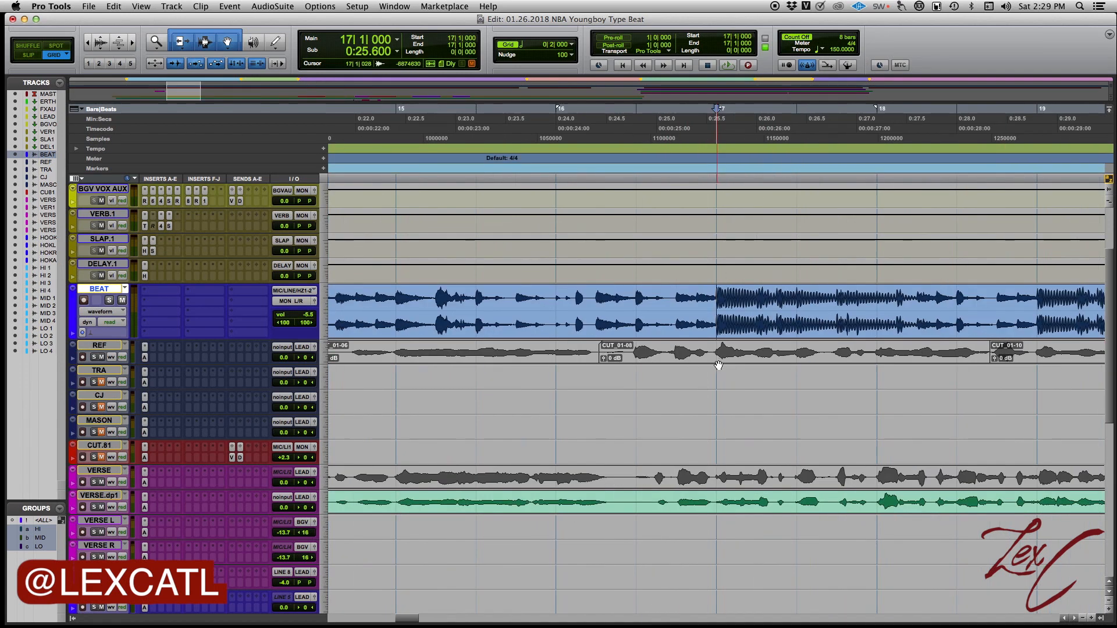
key("t")
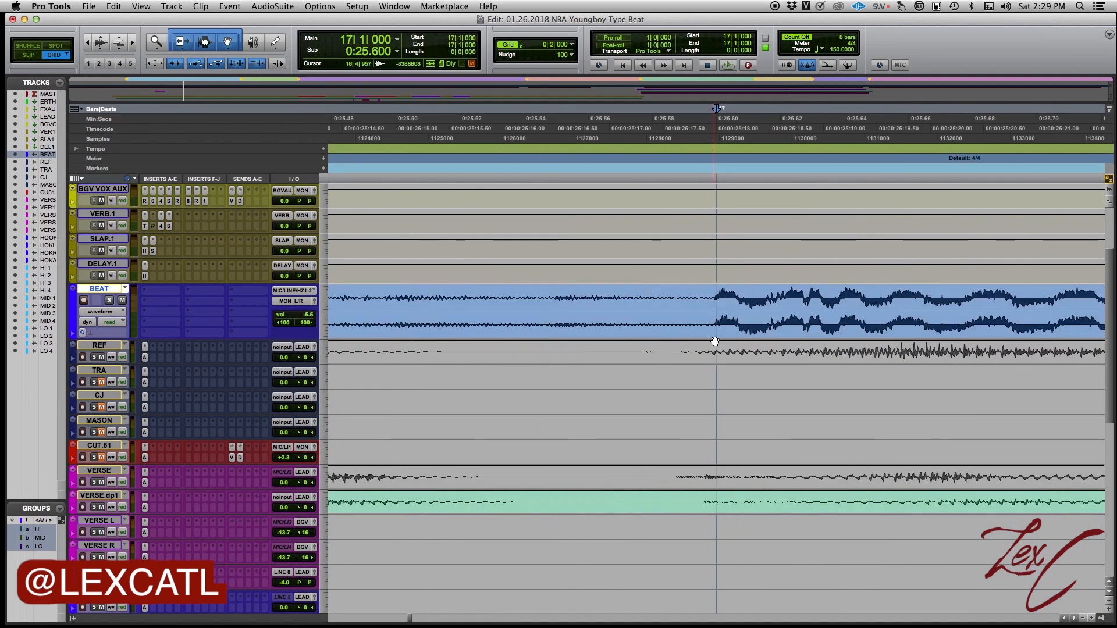
key("r")
key("r")
key("r")
key("r")
key("r")
key("r")
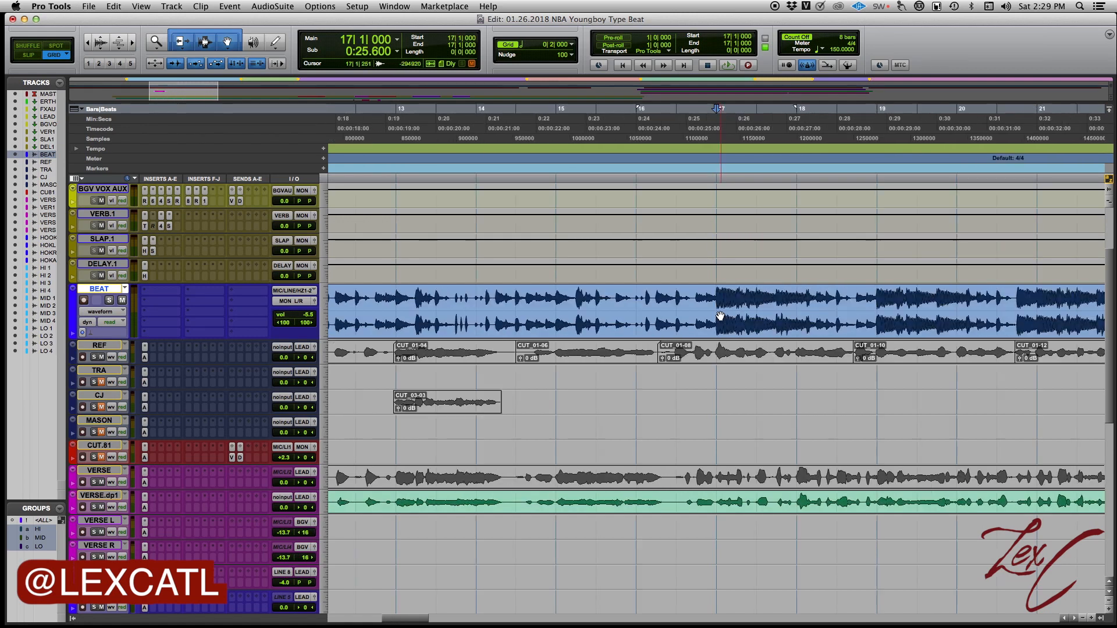
Trim the BEAT clip's start to bar 17 and shift the clip off the grid to 17|1|474.
key("Delete")
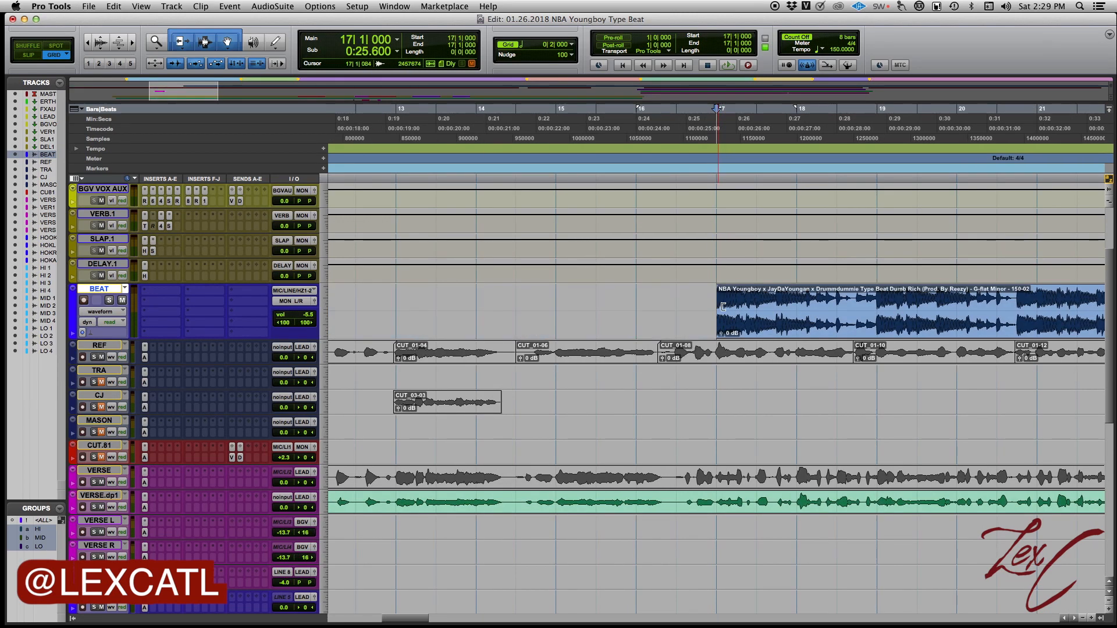
left_click(733, 317)
left_click_drag(739, 325, 735, 319)
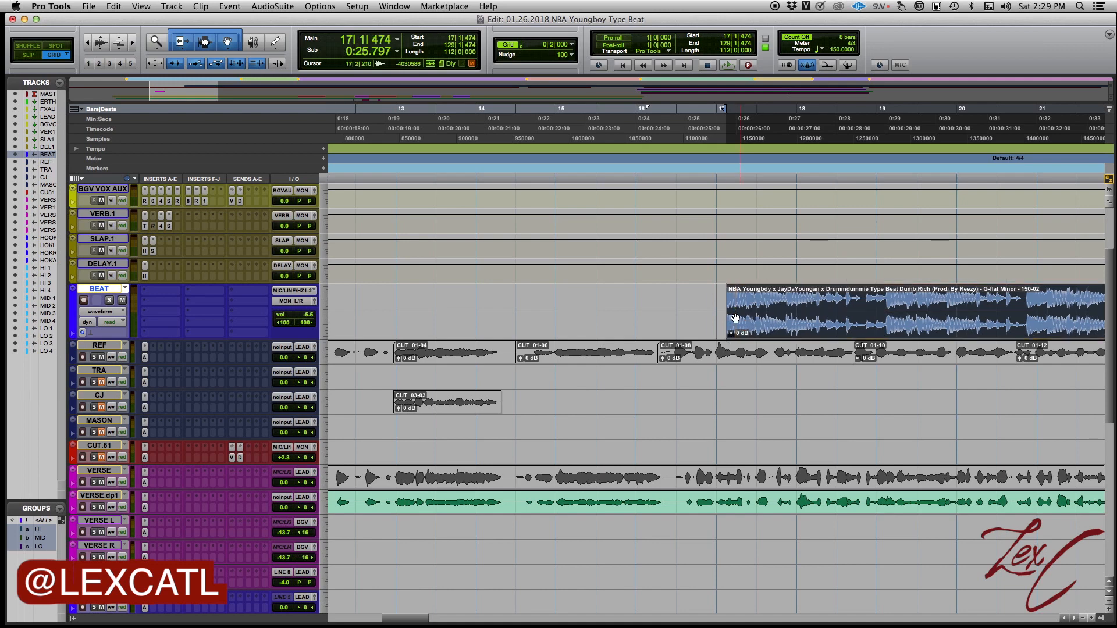
Extend the shifted BEAT clip's start back toward the session start, to 1|1|228.
key("r")
key("r")
key("r")
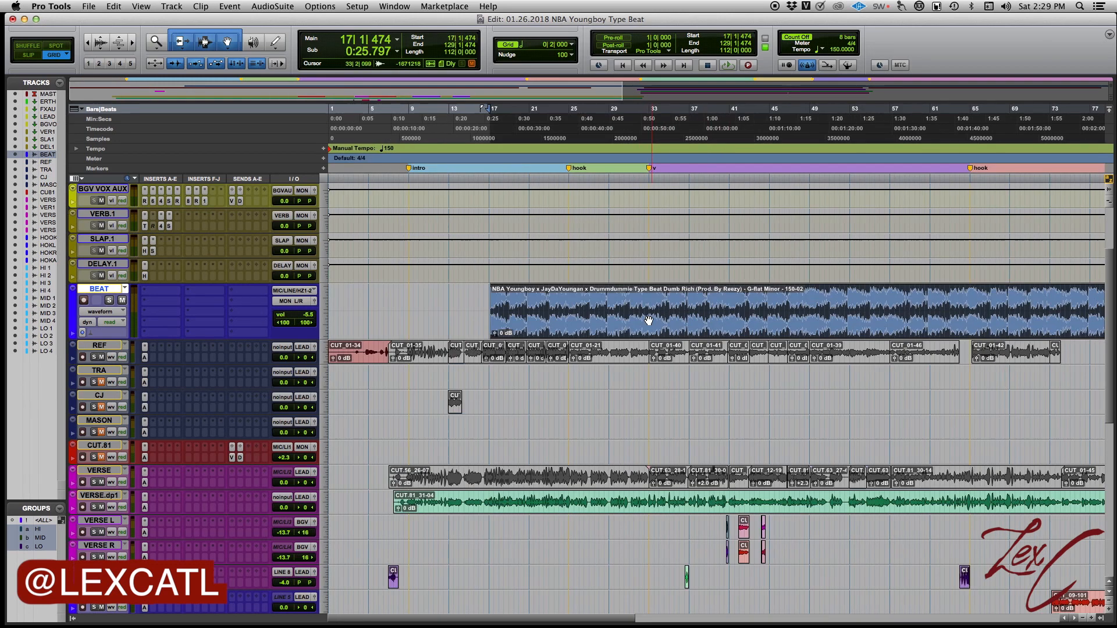
left_click_drag(486, 304, 197, 331)
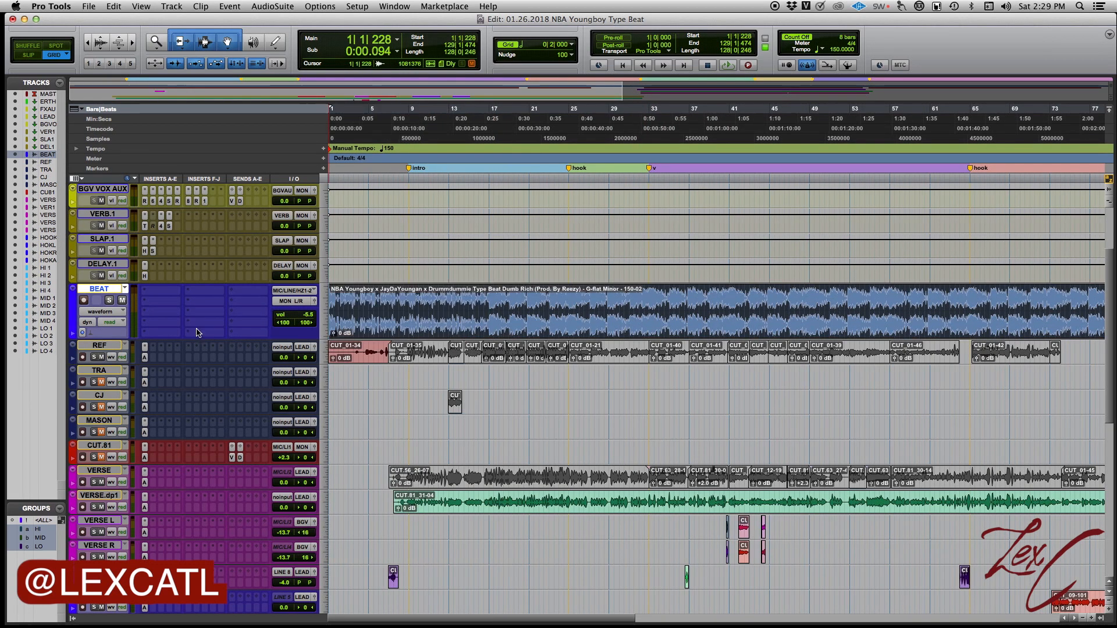
Use Tab to Transient from bar 17 on the BEAT track to place the cursor on the drop's transient.
left_click(492, 295)
key("t")
key("t")
key("t")
key("t")
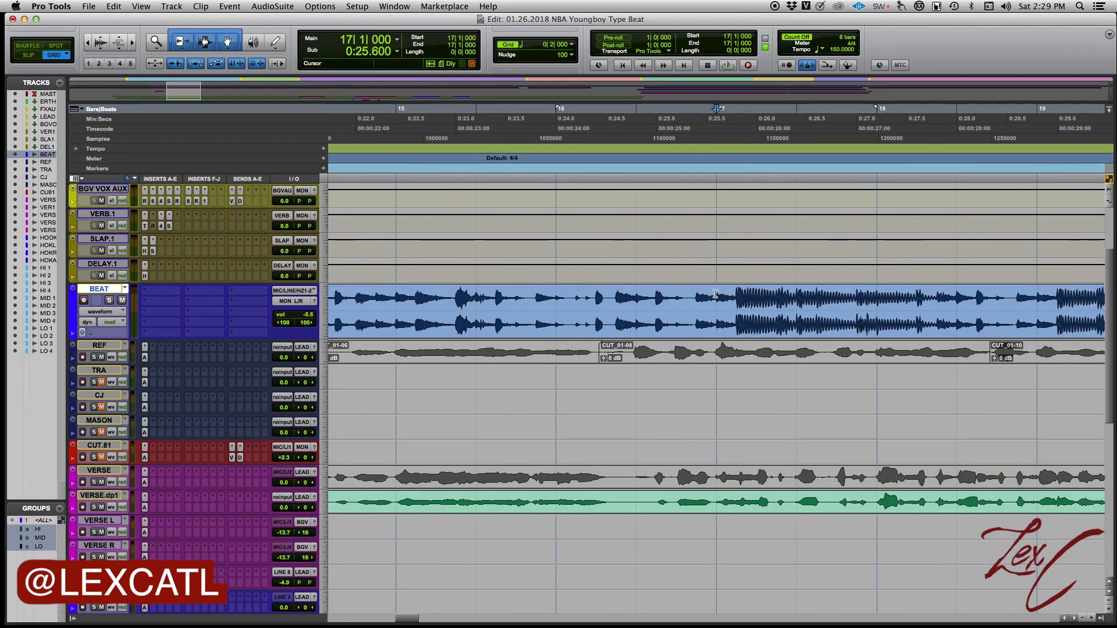
left_click(175, 64)
key("Tab")
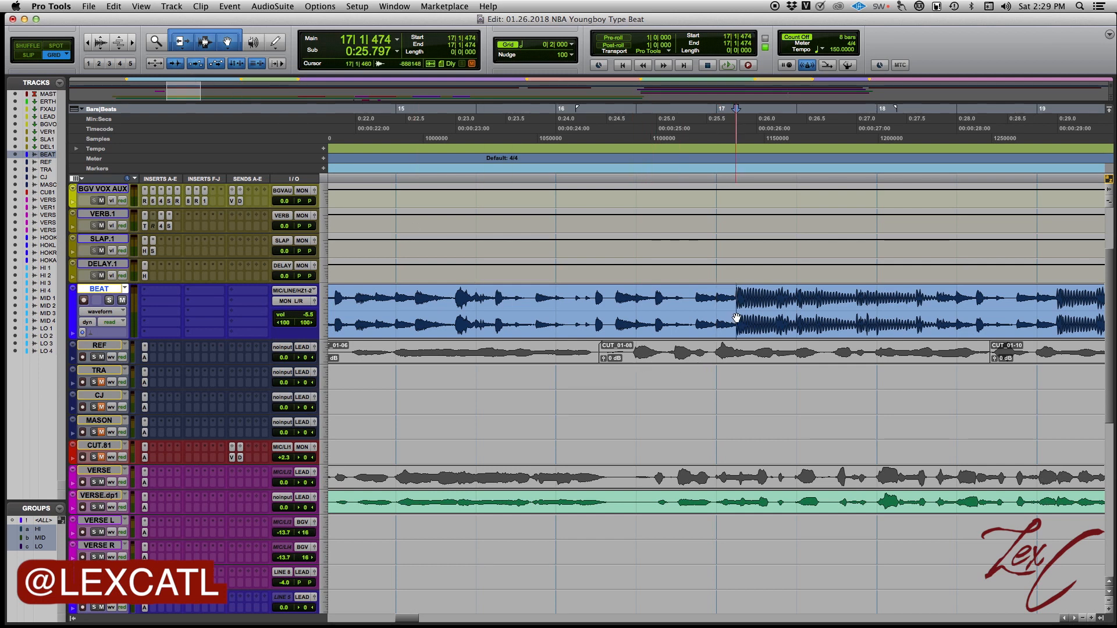
Step through the following transients in the beat.
key("Tab")
key("Tab")
key("Tab")
key("Tab")
key("space")
Trim the BEAT clip's start to the first transient after bar 17 and snap the clip to 17|1|000.
left_click(719, 301)
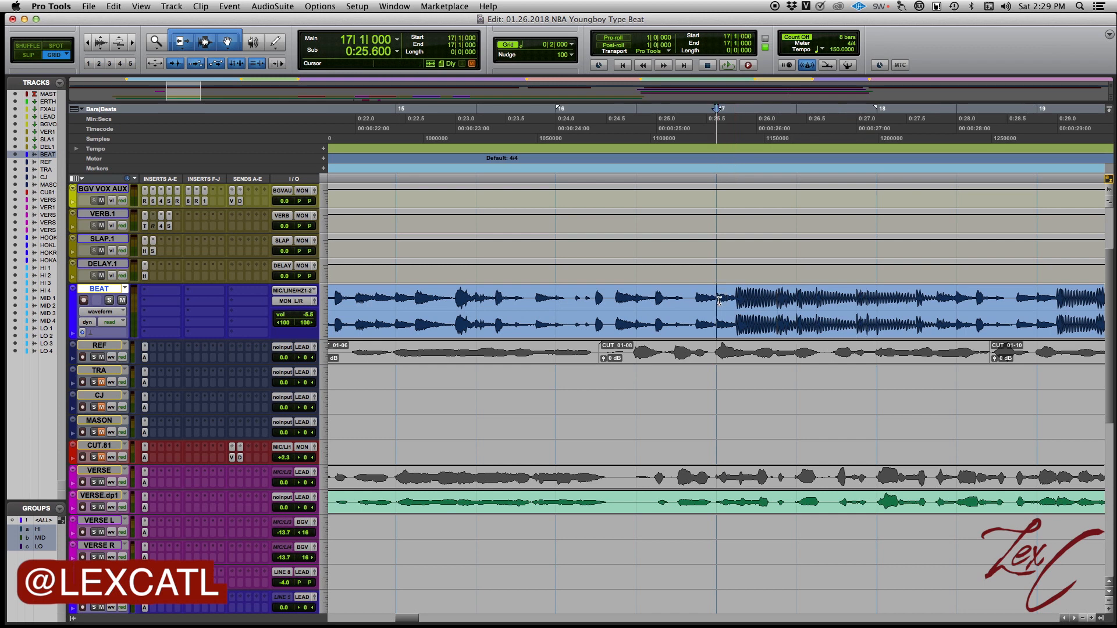
key("Tab")
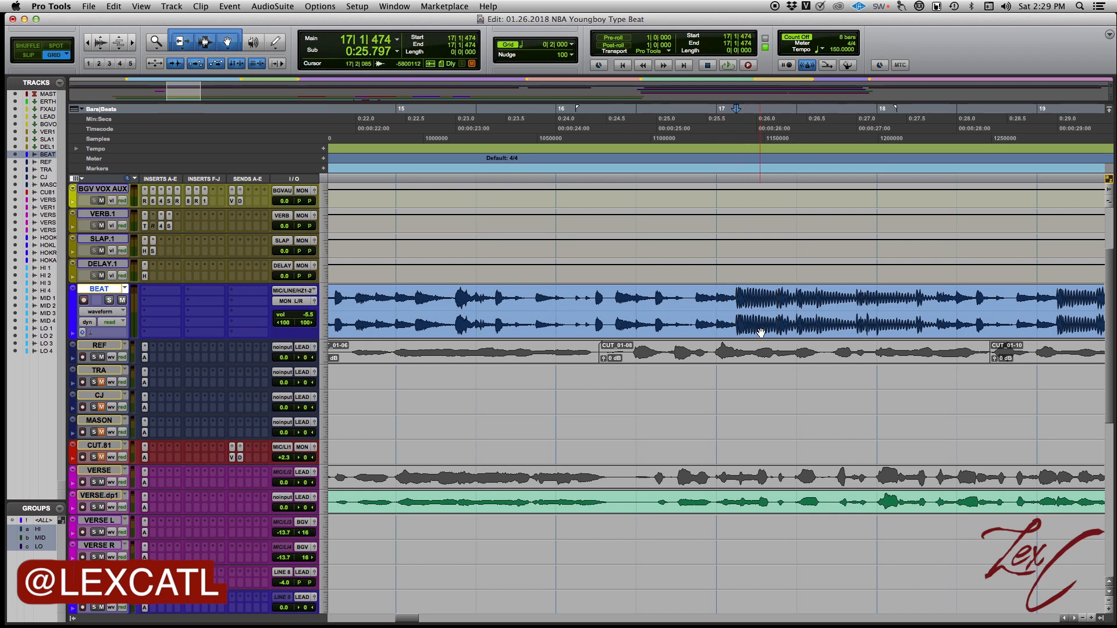
key("a")
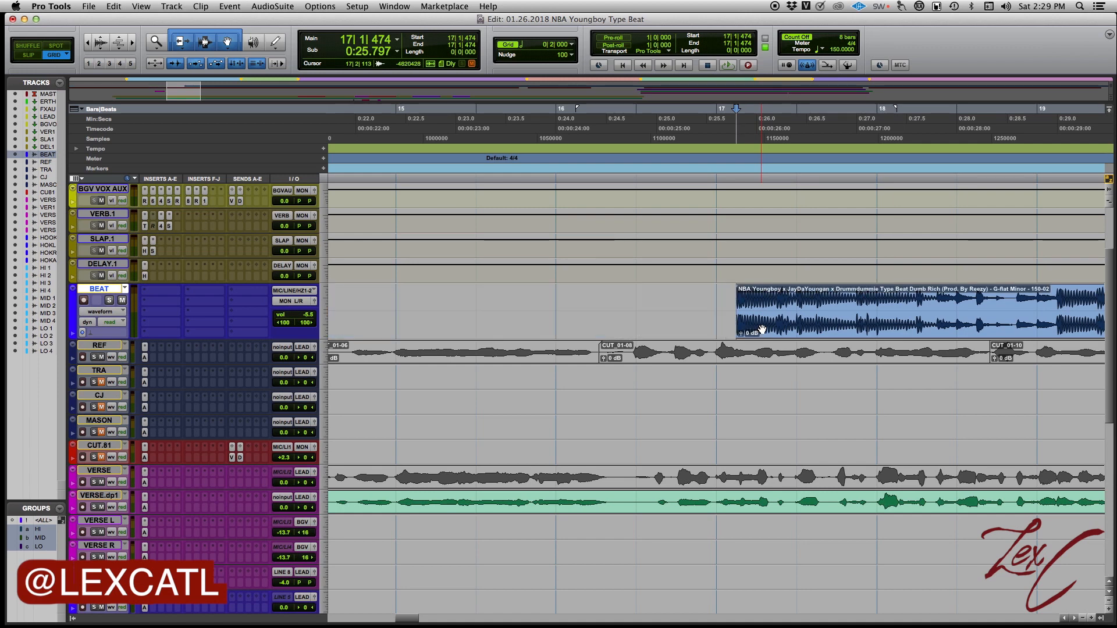
left_click_drag(769, 330, 757, 323)
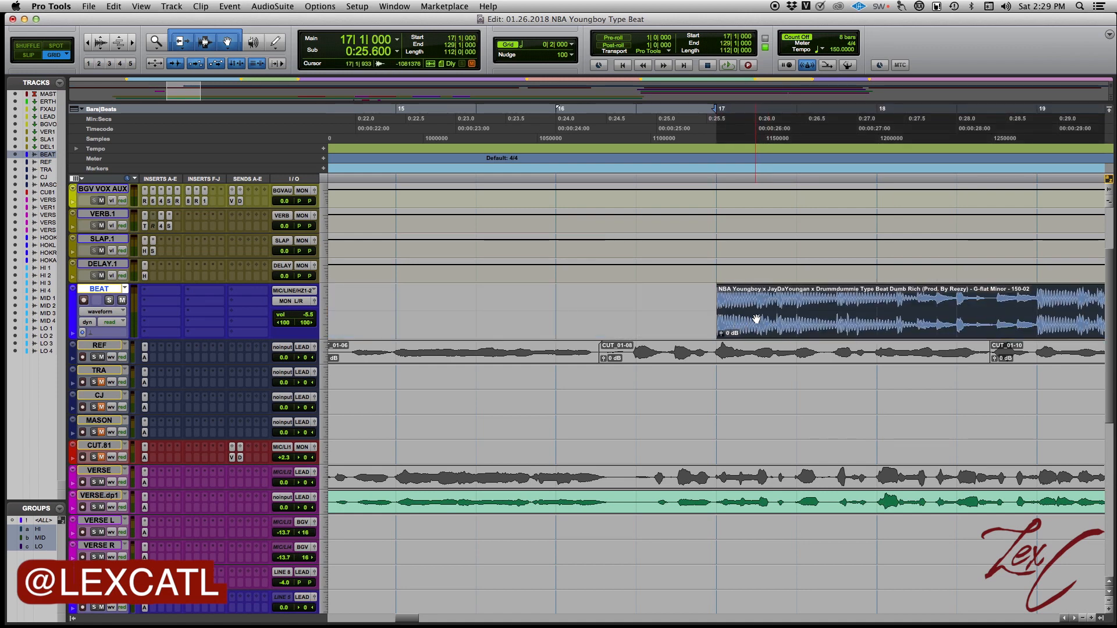
Save the session and extend the BEAT clip's start back to 1|1|000.
key("super+s")
key("super+bracketleft")
key("super+bracketleft")
key("super+bracketleft")
left_click_drag(653, 306, 166, 323)
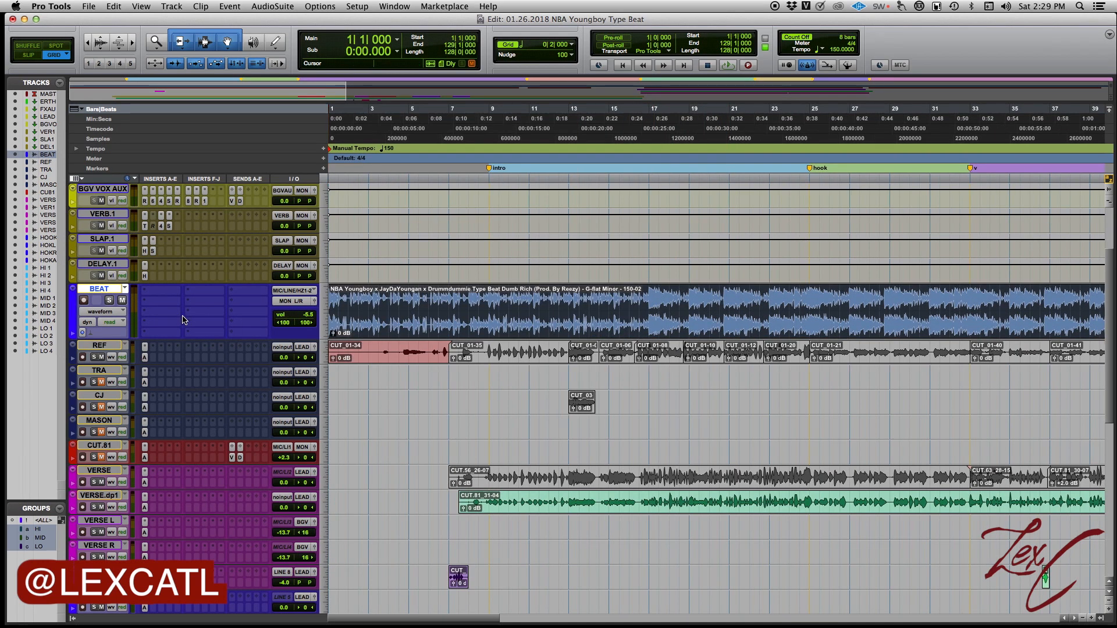
Play the aligned beat from 17|1|000, stop it and return the cursor to the session start.
left_click(649, 296)
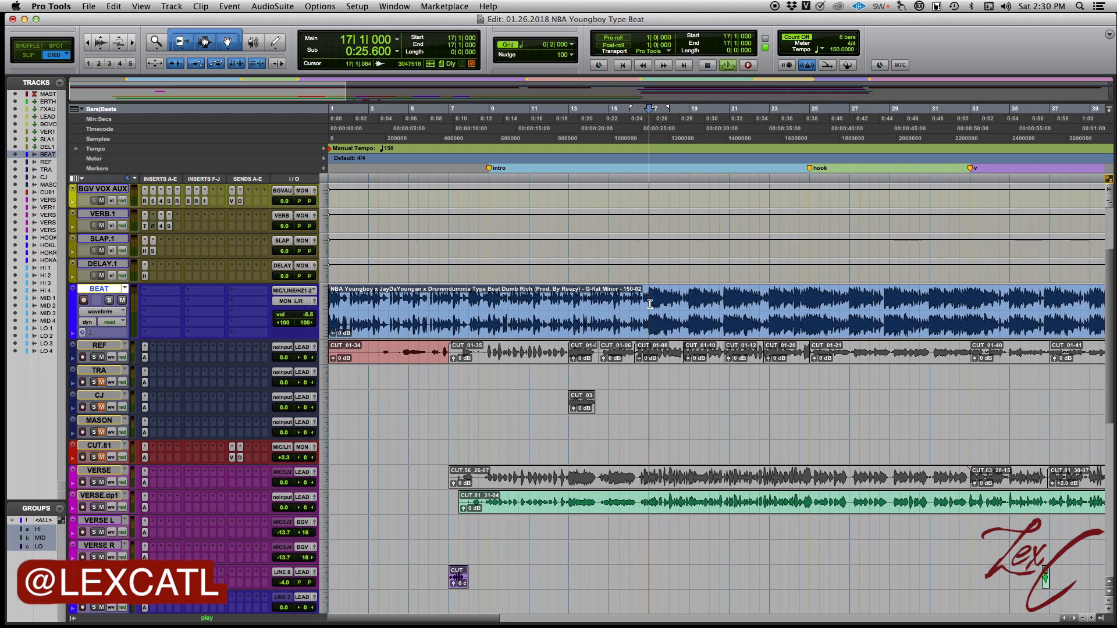
key("space")
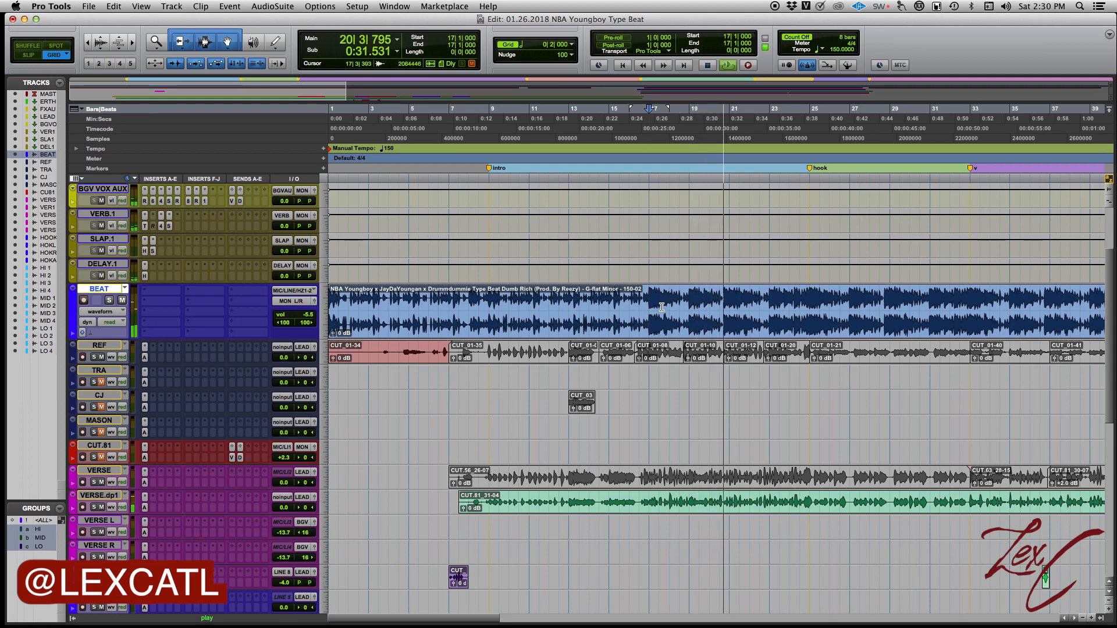
key("space")
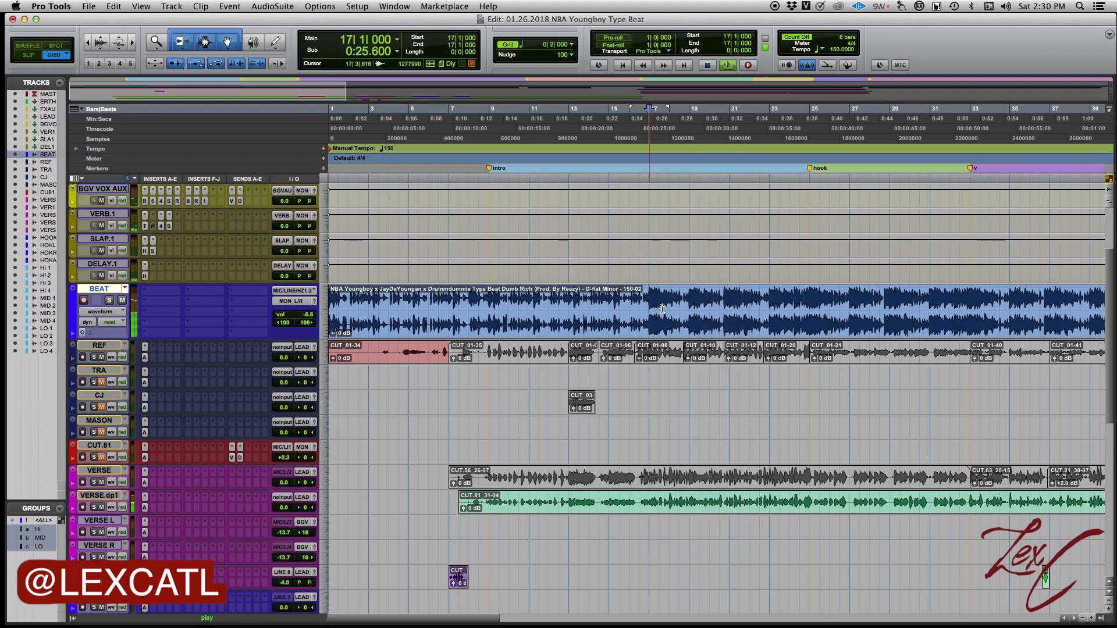
key("Return")
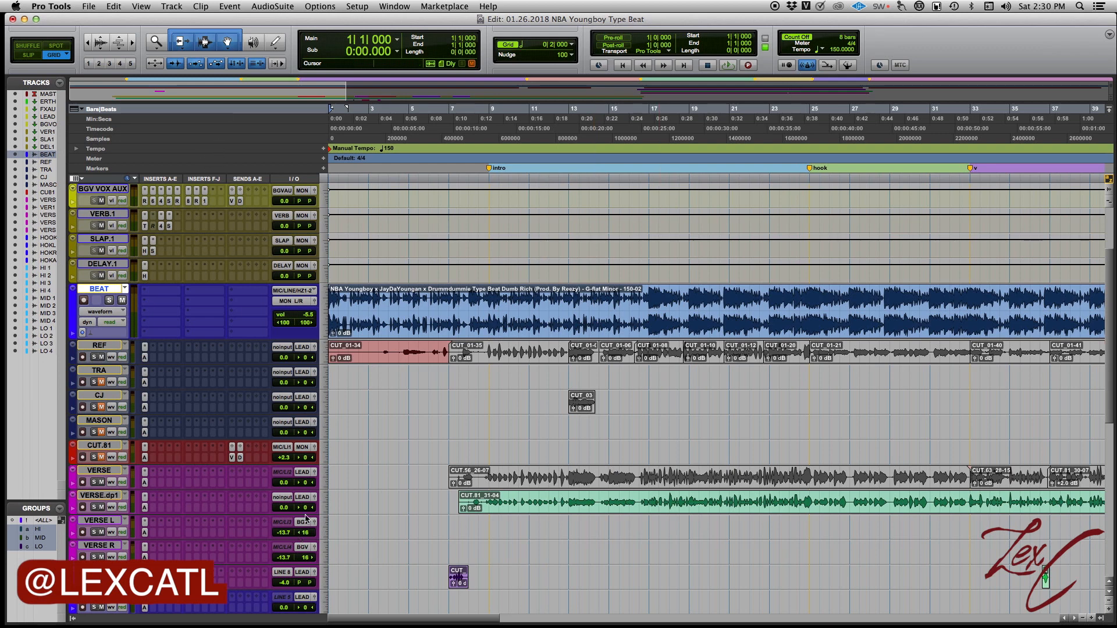
Create a click track below the BEAT track and set its track height to large.
scroll(242, 373, "up", 4)
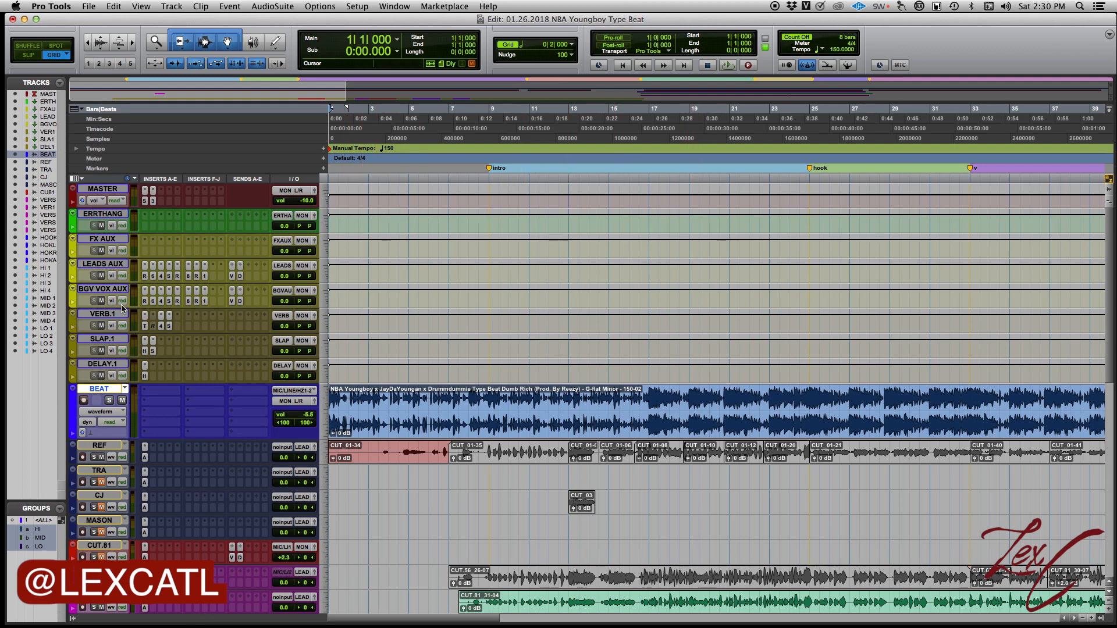
scroll(121, 302, "down", 15)
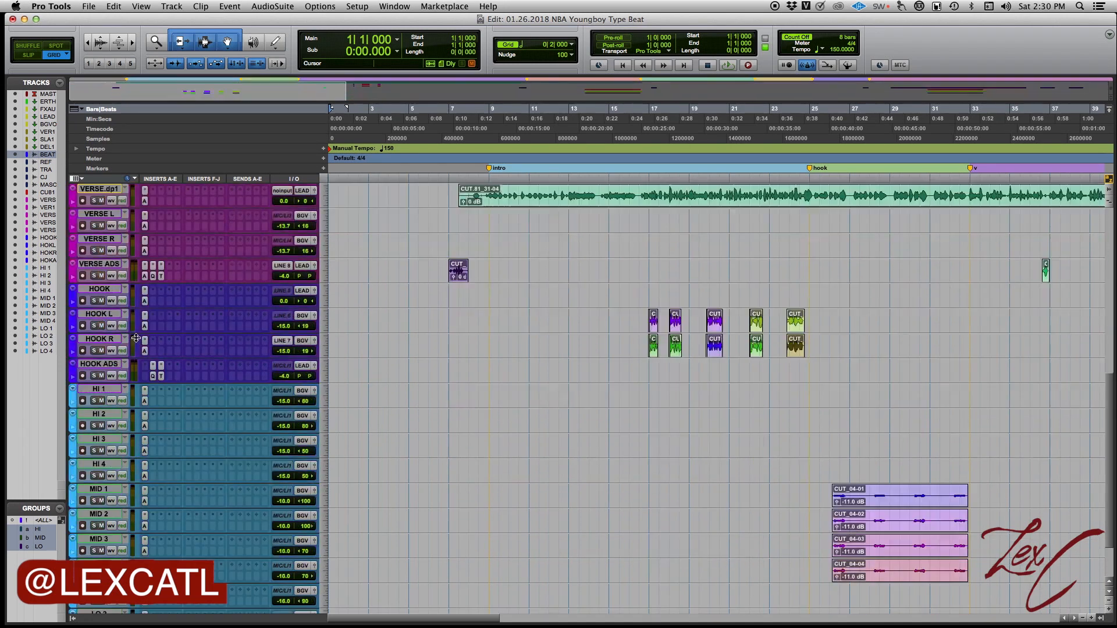
scroll(140, 368, "up", 15)
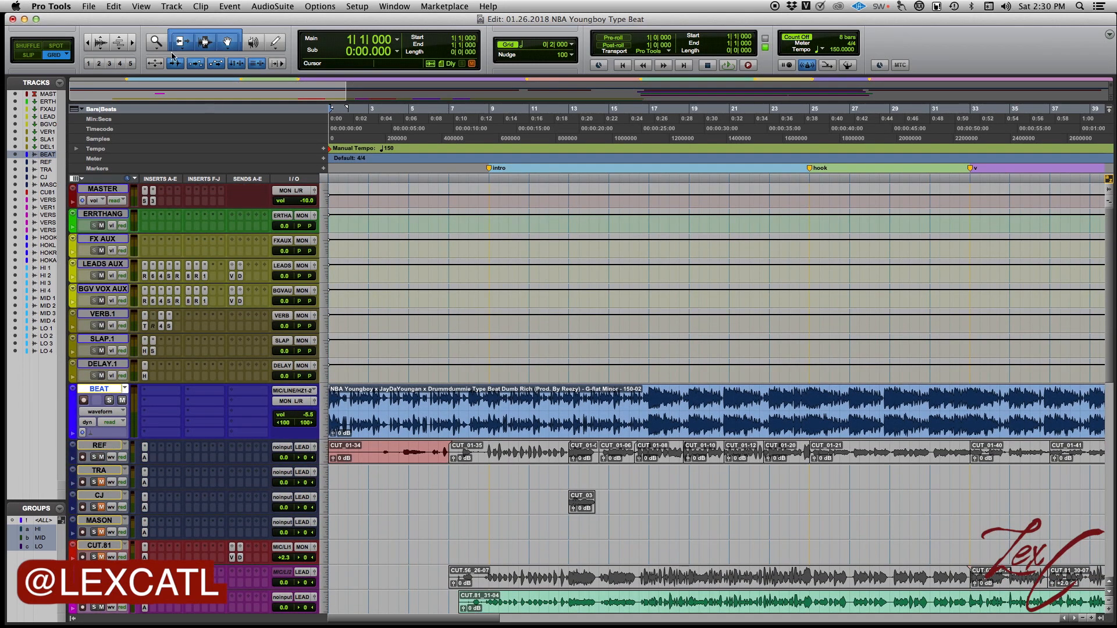
left_click(174, 7)
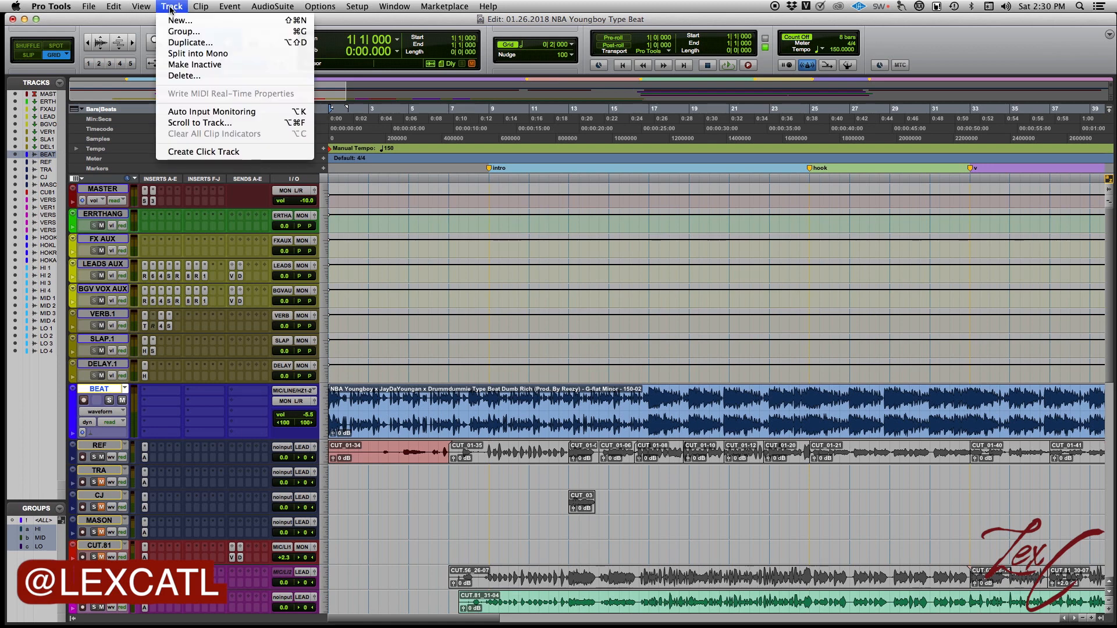
left_click(223, 152)
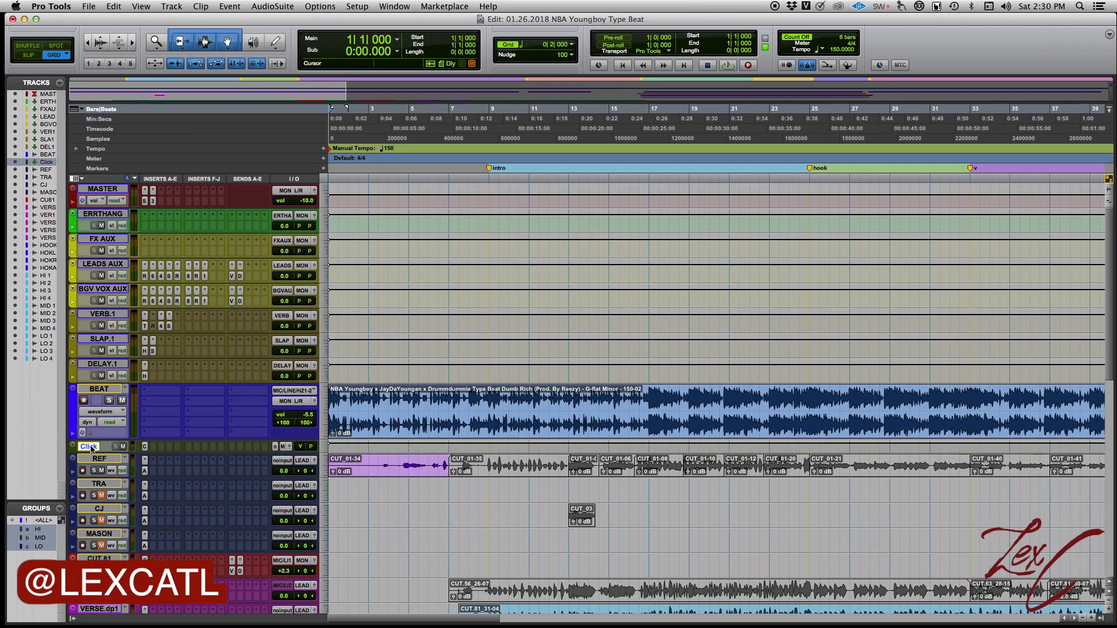
left_click(324, 449)
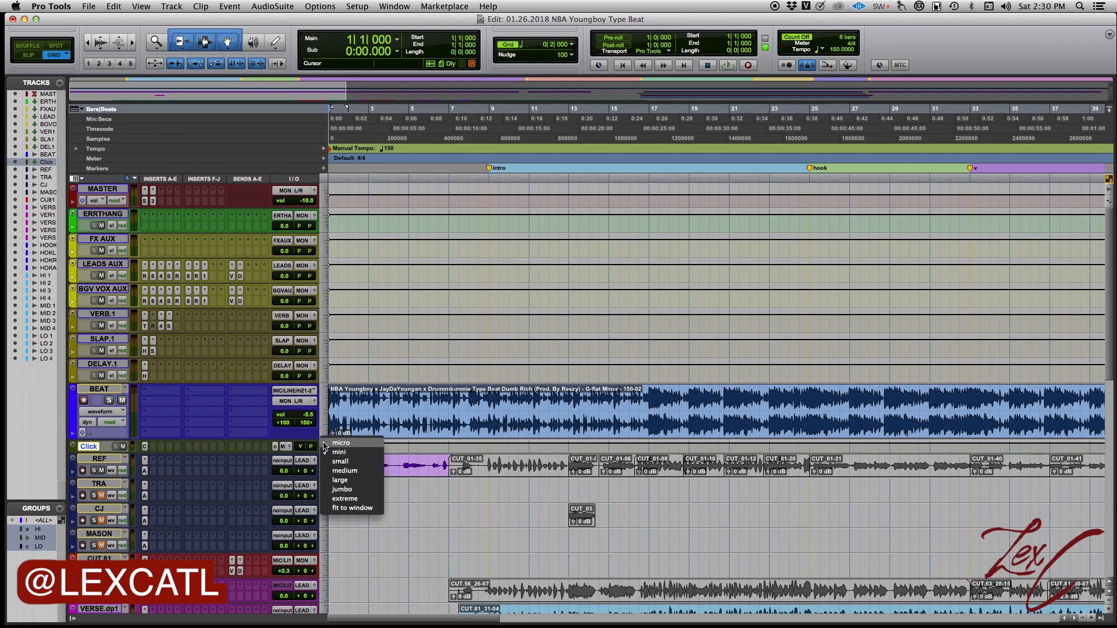
left_click(343, 479)
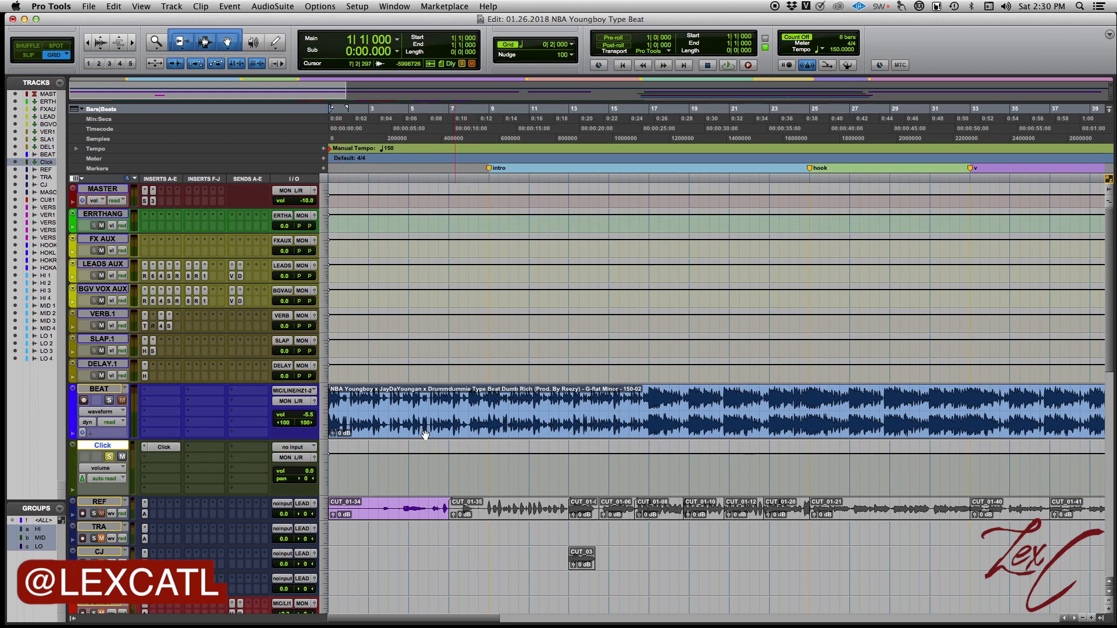
Audition the soloed click track from the session start and open its Click plug-in.
key("space")
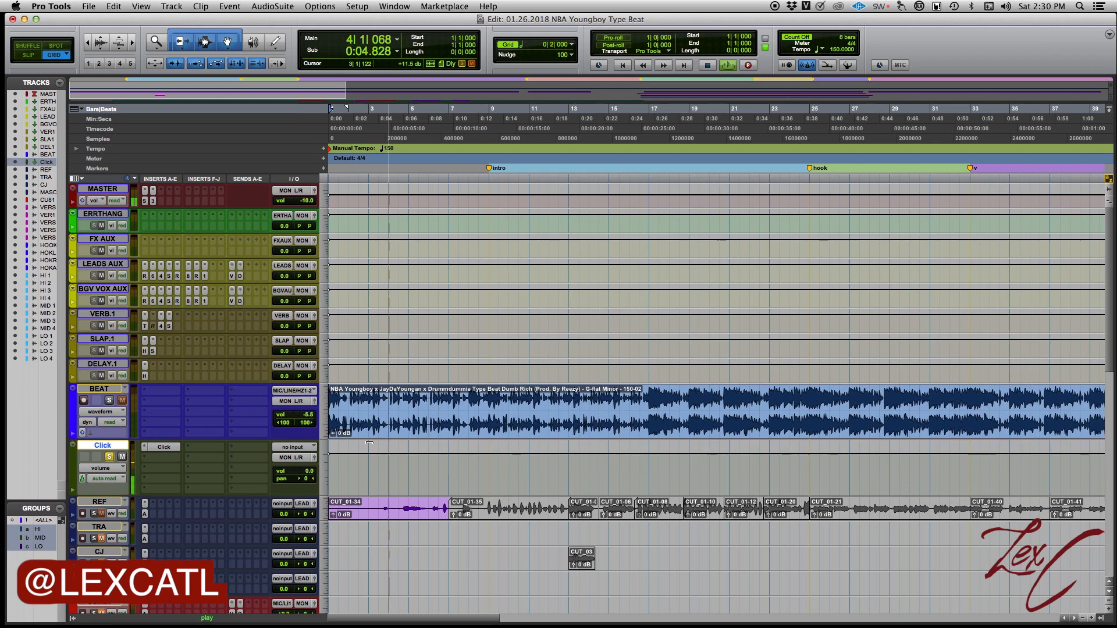
key("space")
left_click(156, 447)
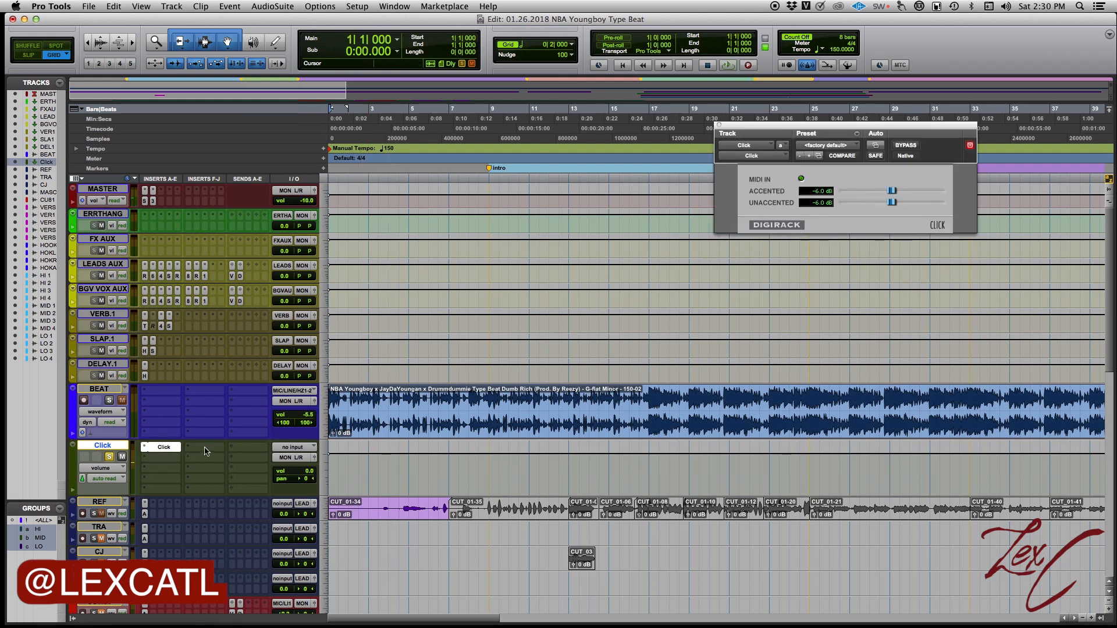
left_click_drag(784, 129, 699, 137)
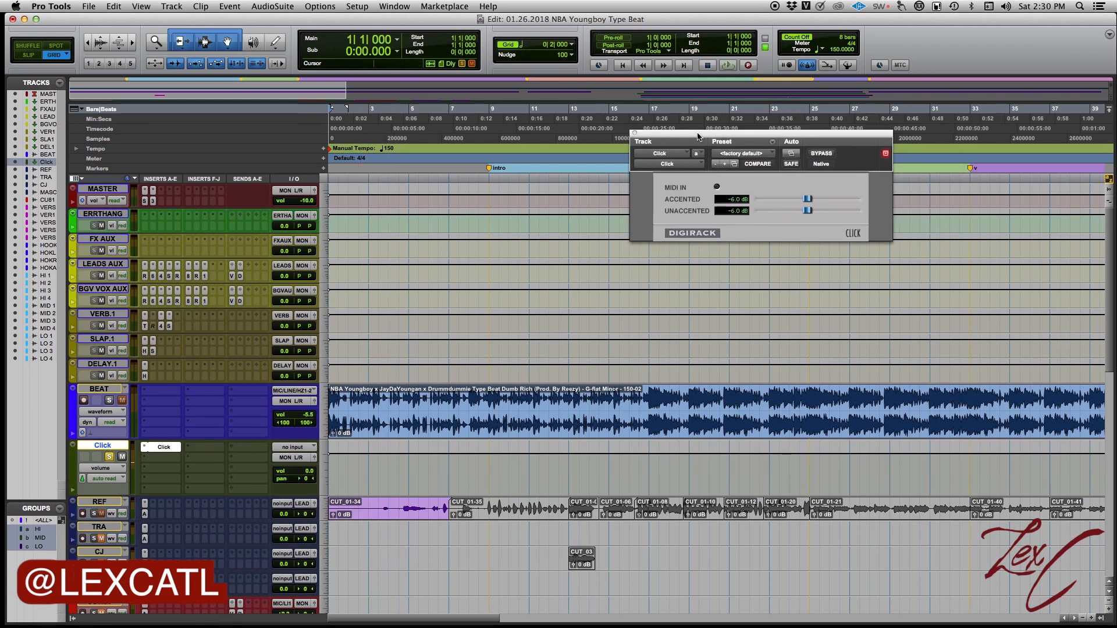
Examine the instrument plug-ins offered for the click track's insert without replacing the Click plug-in.
left_click(685, 163)
left_click(755, 137)
left_click(667, 157)
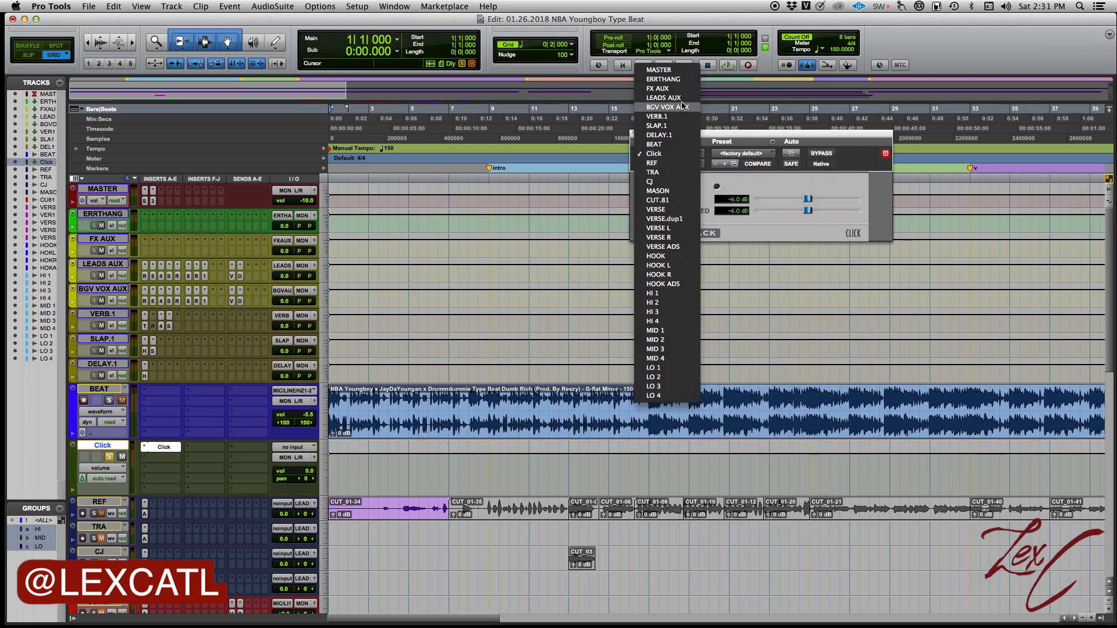
left_click(749, 138)
left_click(681, 166)
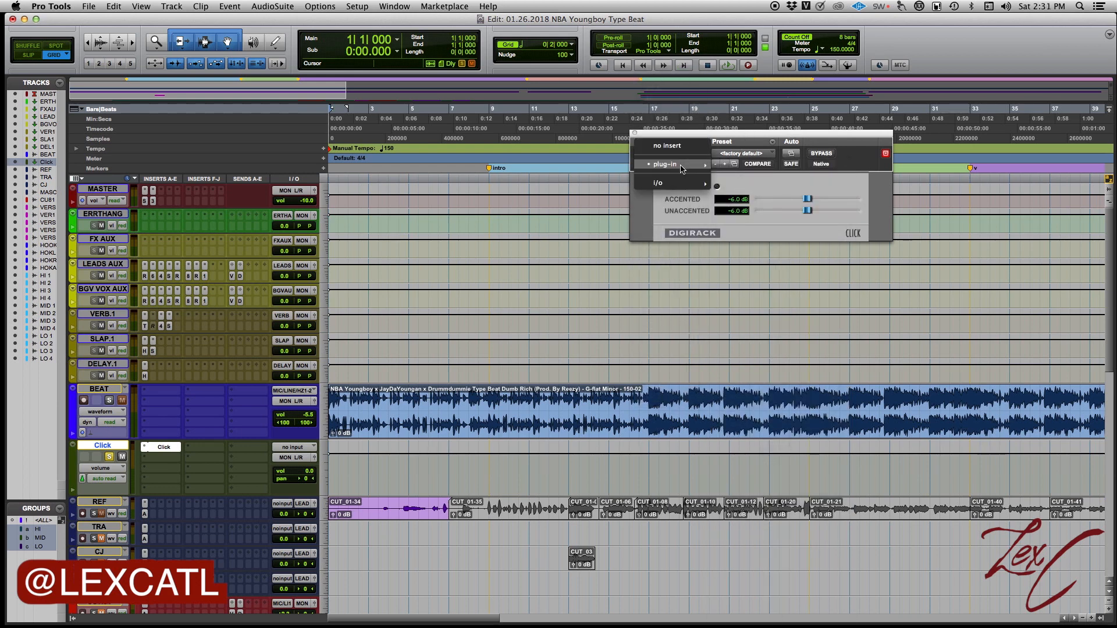
mouse_move(701, 167)
mouse_move(741, 259)
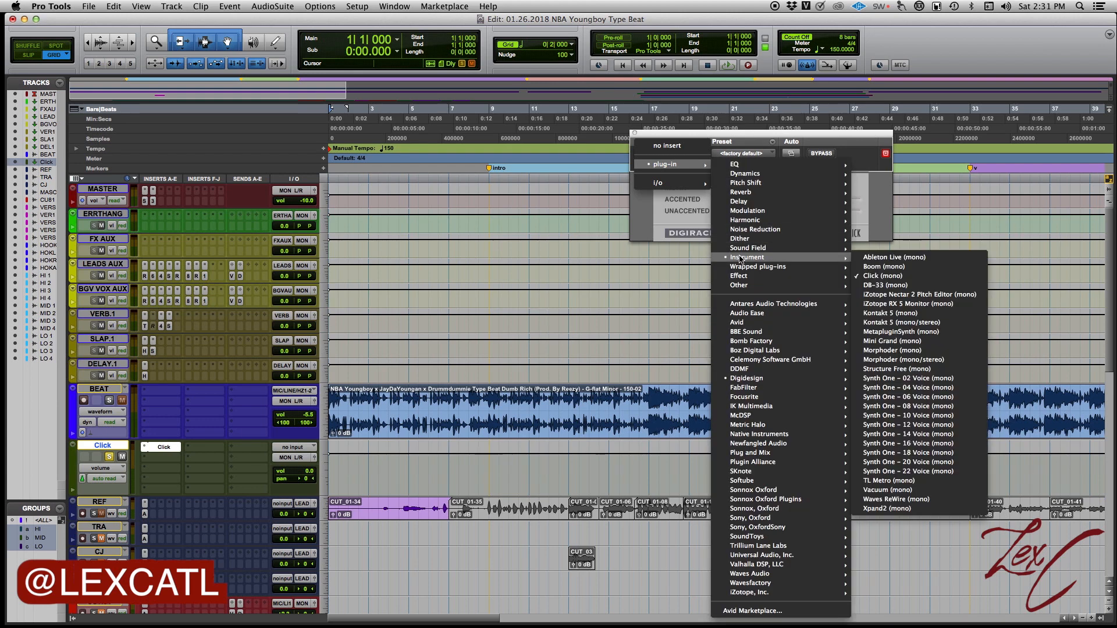
left_click(870, 164)
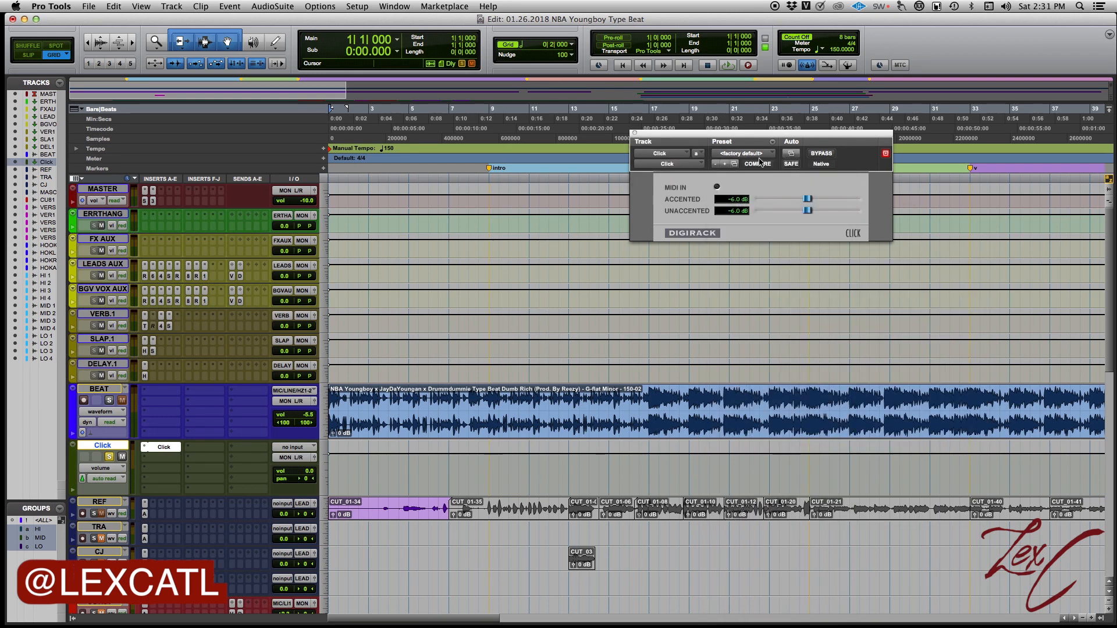
Load the Cowbell 1 preset in the Click plug-in and start playback to hear it.
left_click(742, 153)
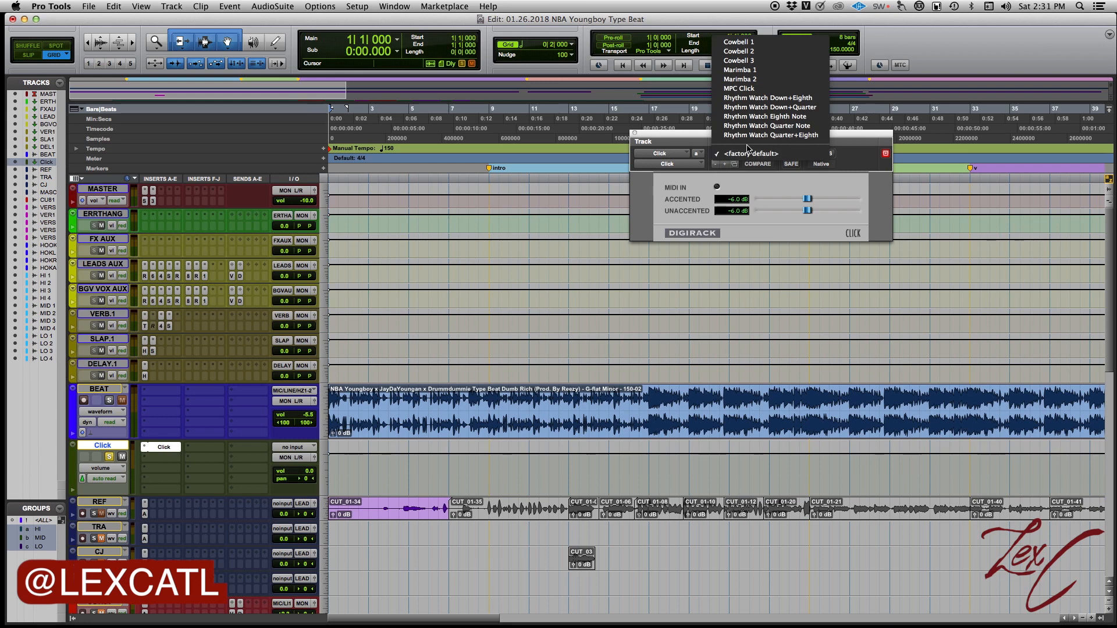
left_click(661, 134)
left_click_drag(661, 135, 390, 202)
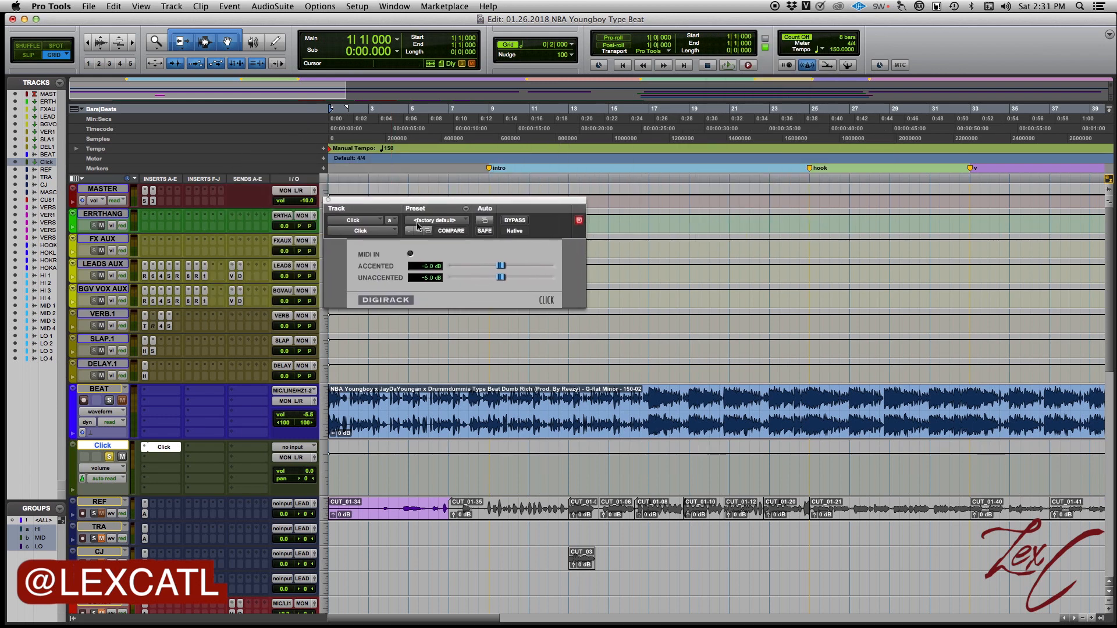
left_click(434, 220)
left_click(441, 109)
key("space")
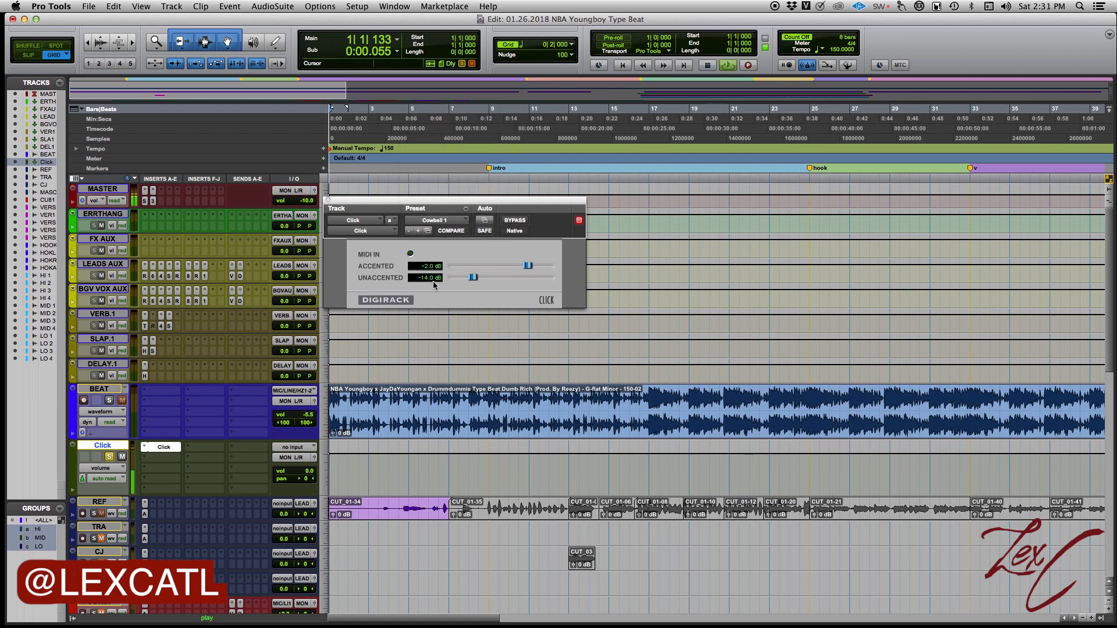
Audition the Marimba 1, MPC Click and Rhythm Watch Down+Eighth presets in the Click plug-in during playback.
left_click(445, 221)
left_click(445, 248)
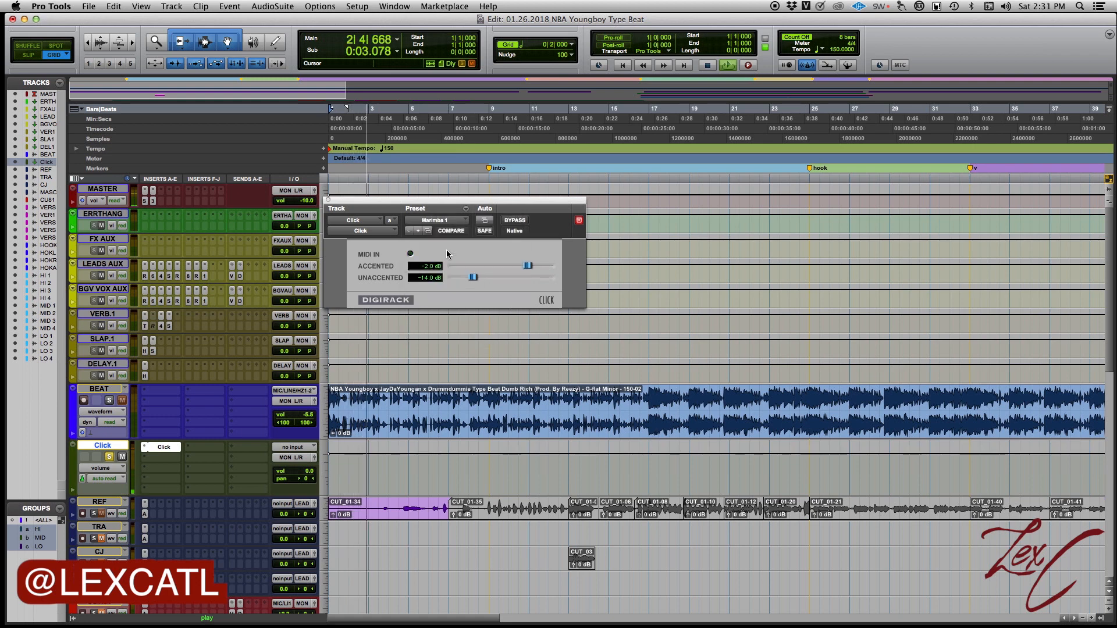
left_click(441, 220)
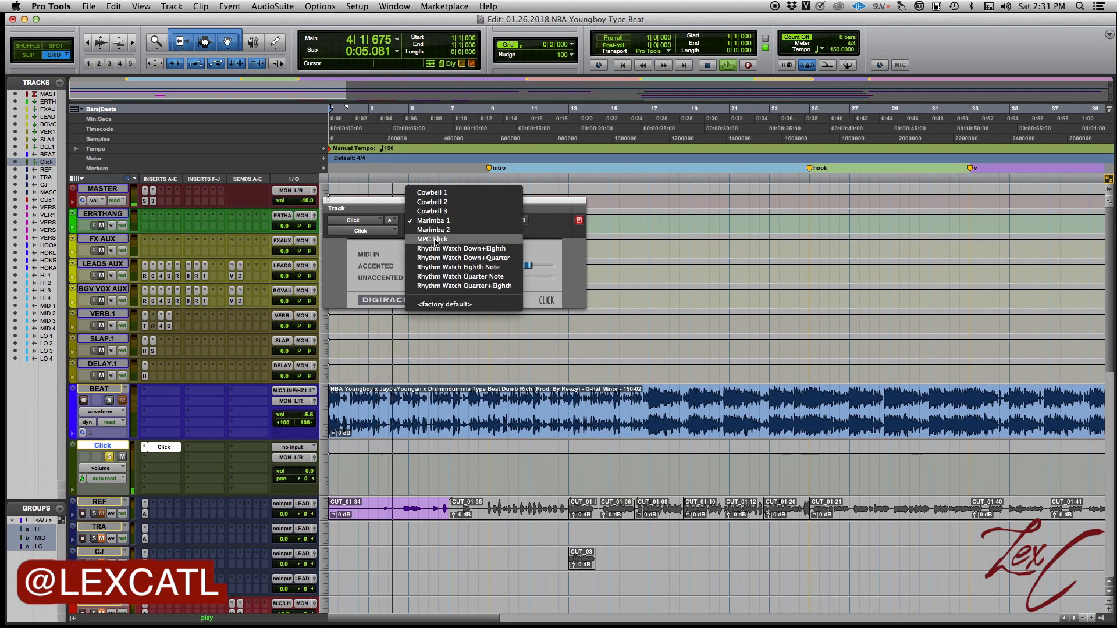
left_click(434, 262)
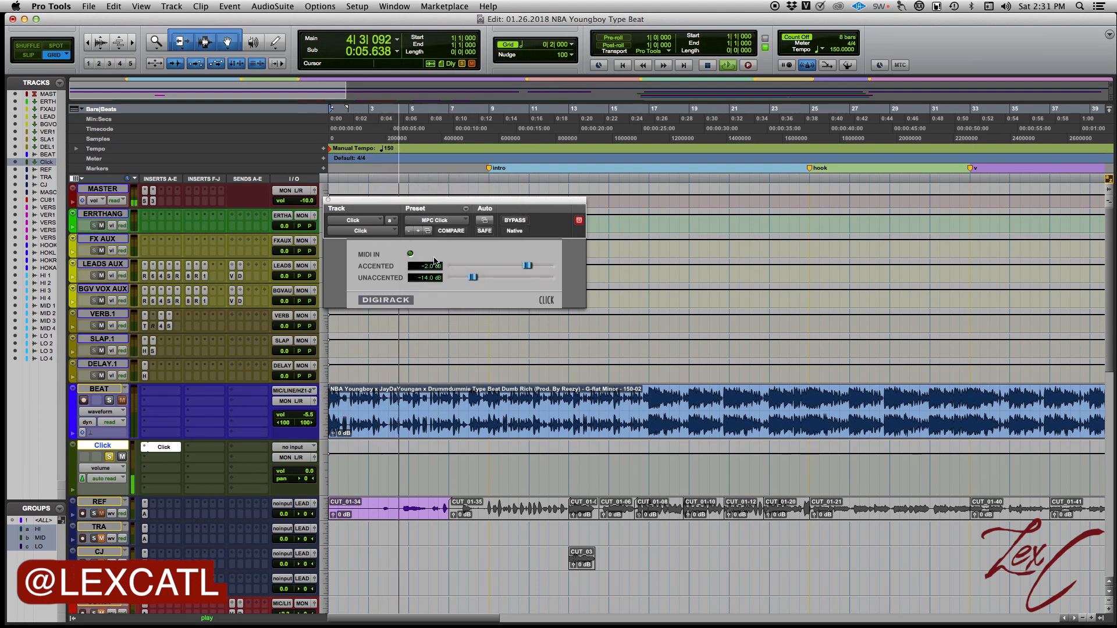
left_click(436, 220)
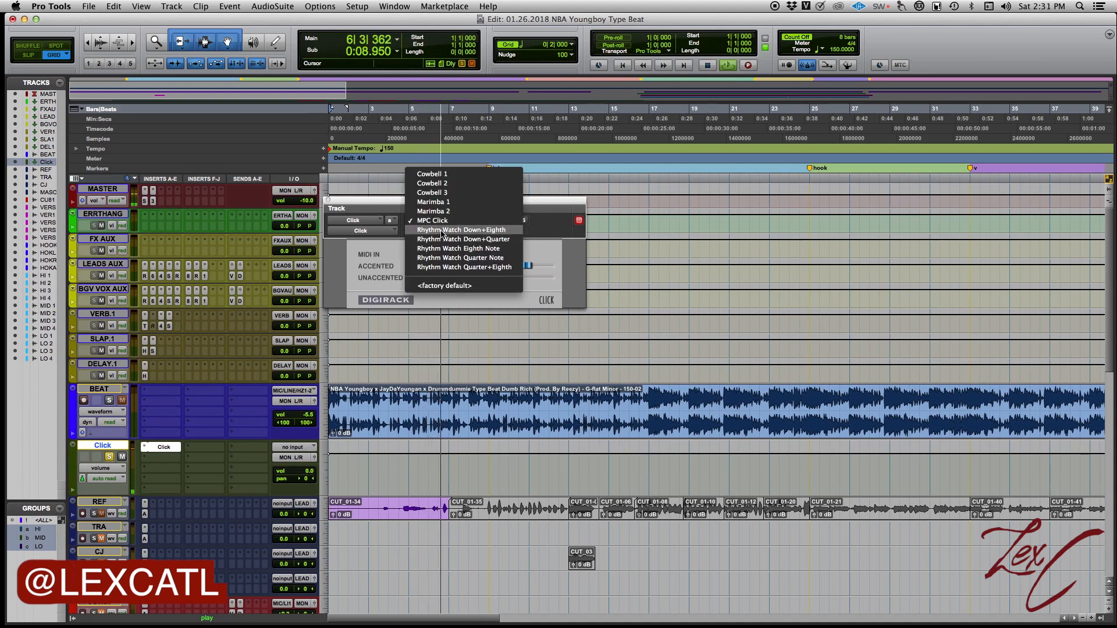
left_click(437, 229)
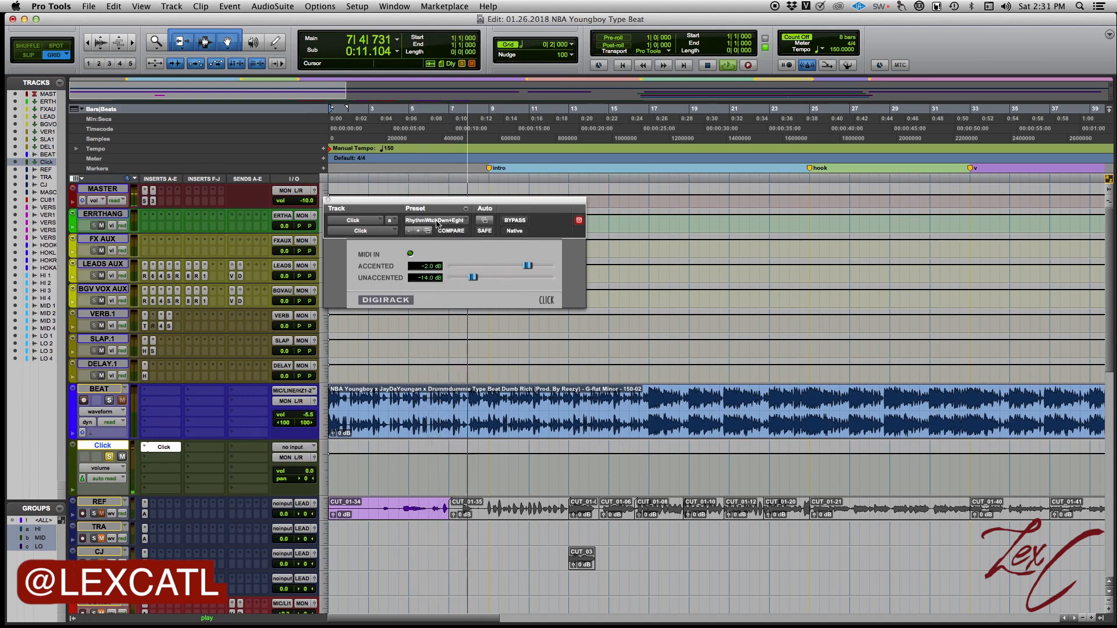
Return the Click plug-in to its factory default preset, then stop playback and close the plug-in window.
left_click(437, 223)
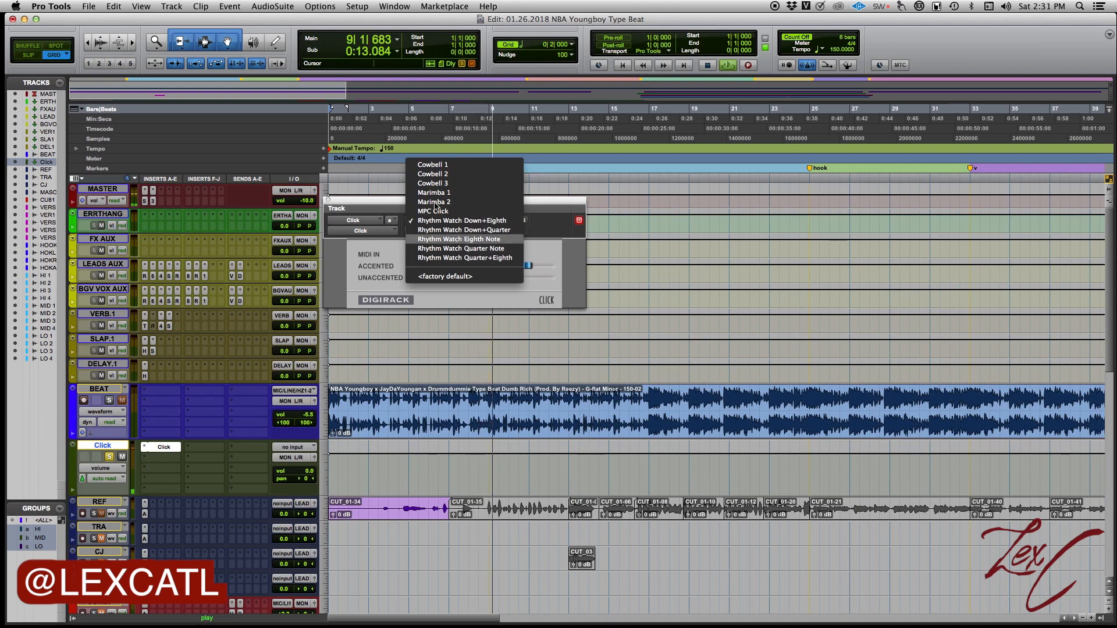
left_click(449, 277)
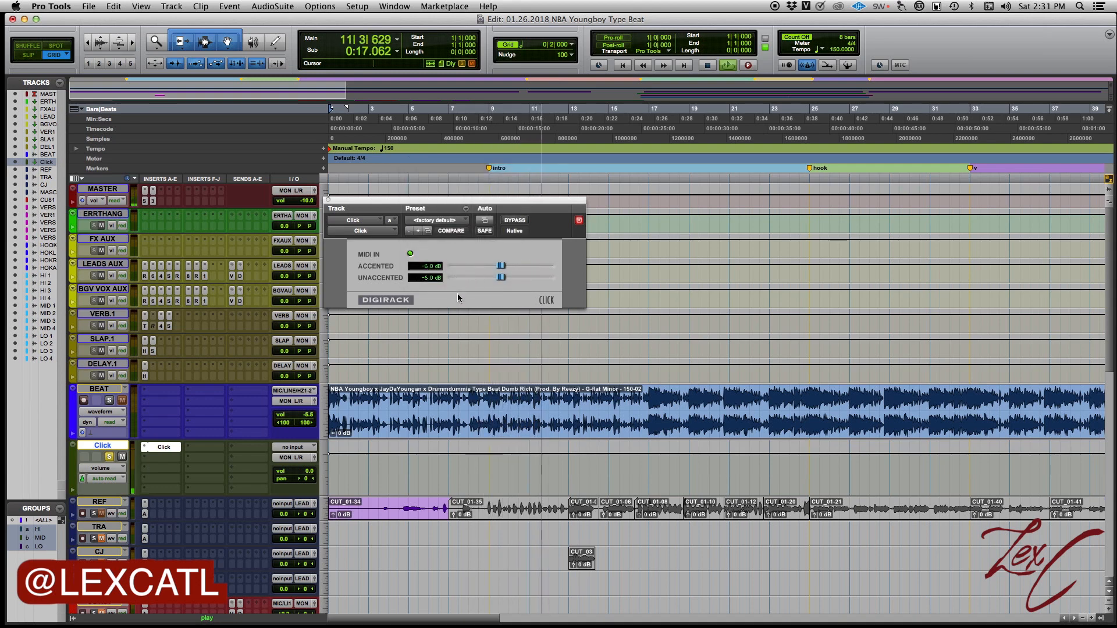
key("space")
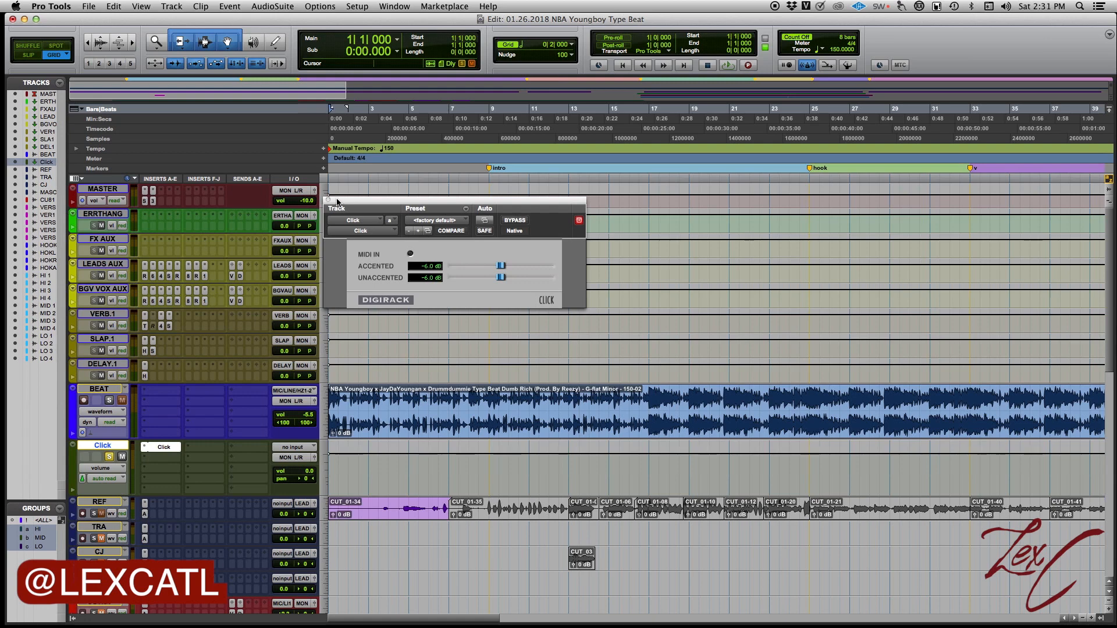
left_click_drag(338, 202, 344, 203)
left_click(335, 202)
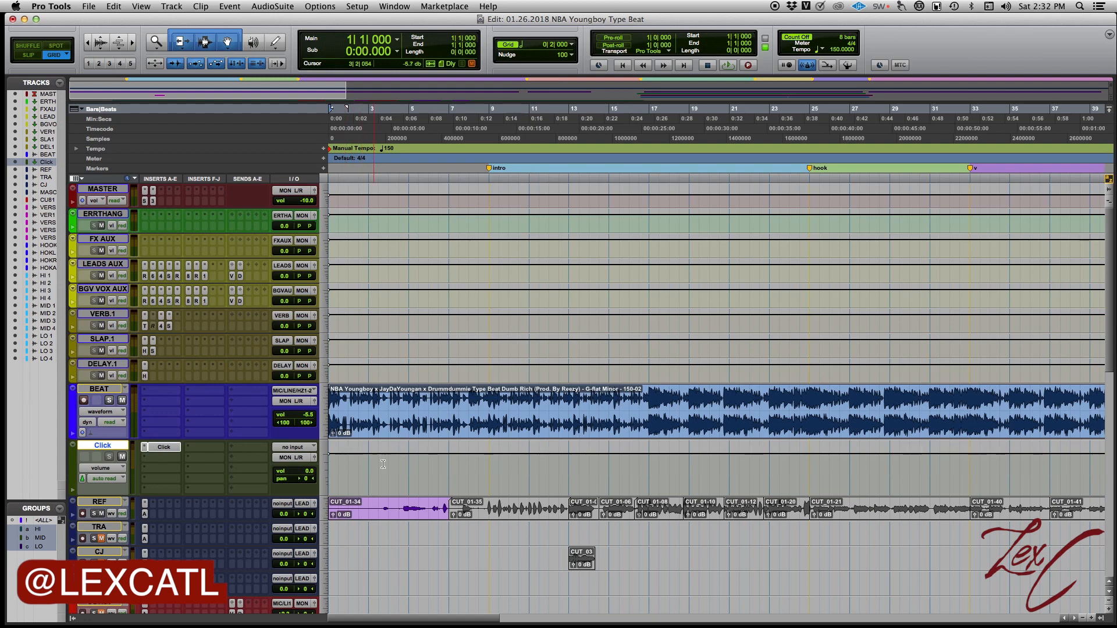
Play the beat together with the click from 17|1|000, undoing a click volume change made during playback.
left_click(650, 403)
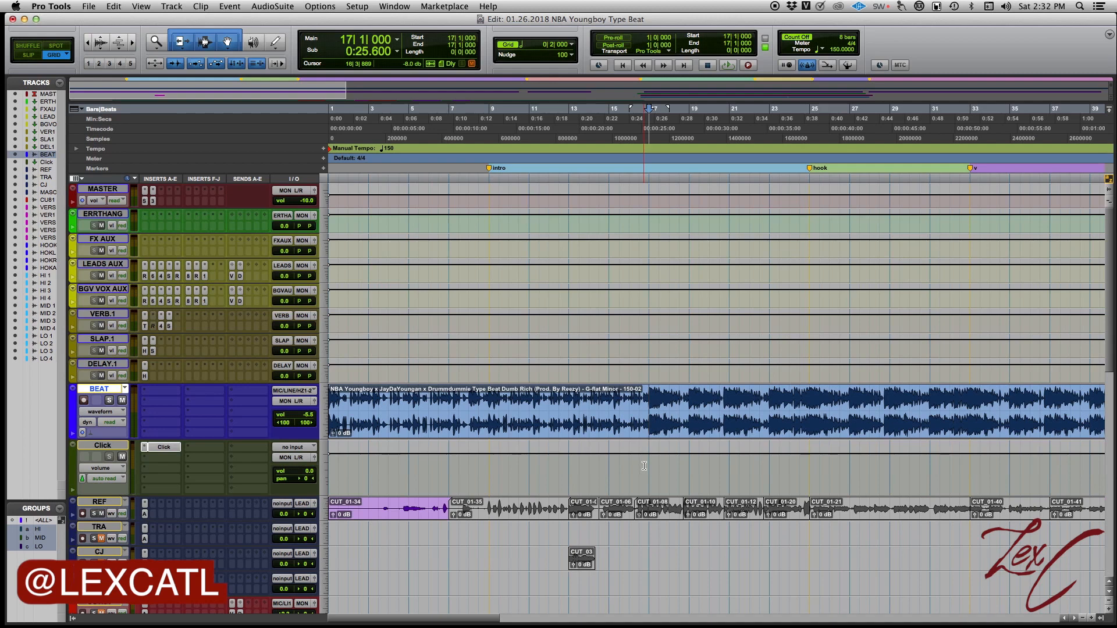
key("space")
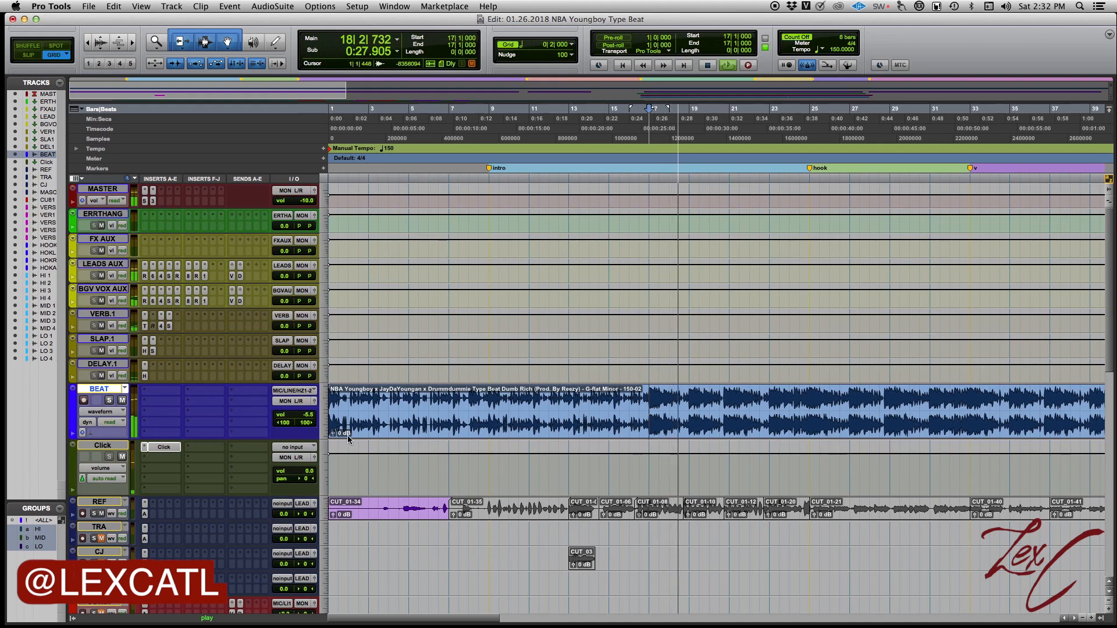
left_click_drag(370, 446, 370, 443)
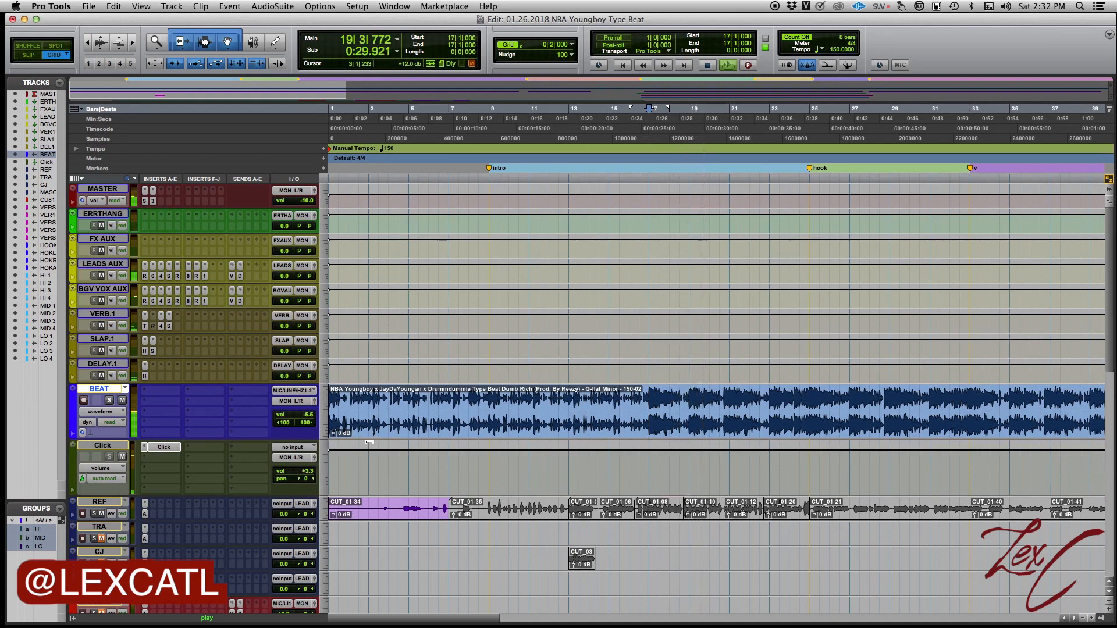
key("super+z")
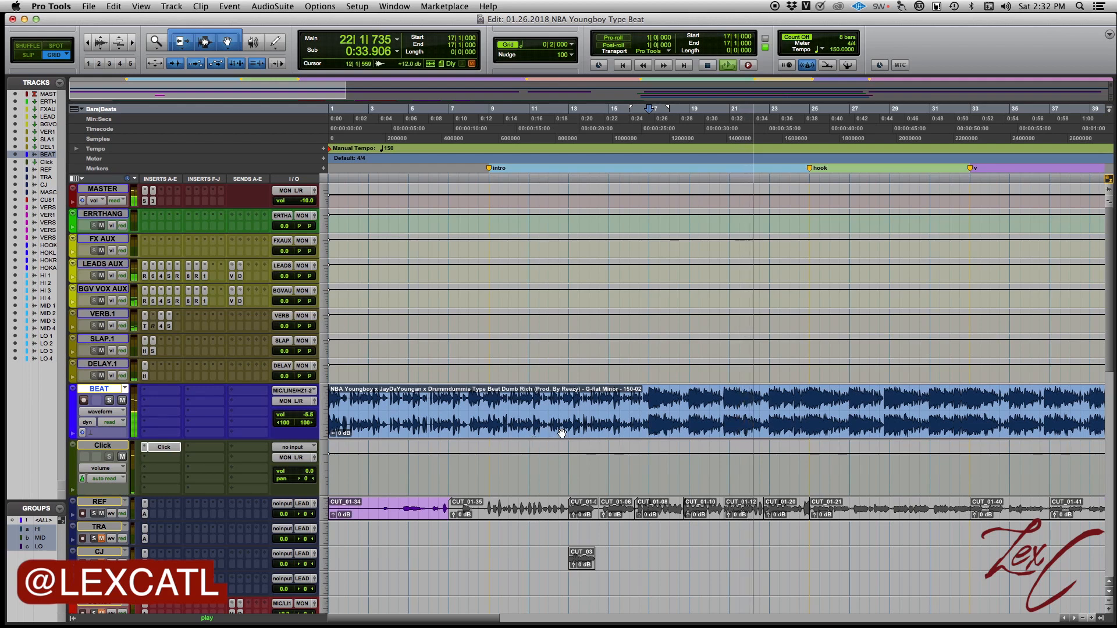
key("space")
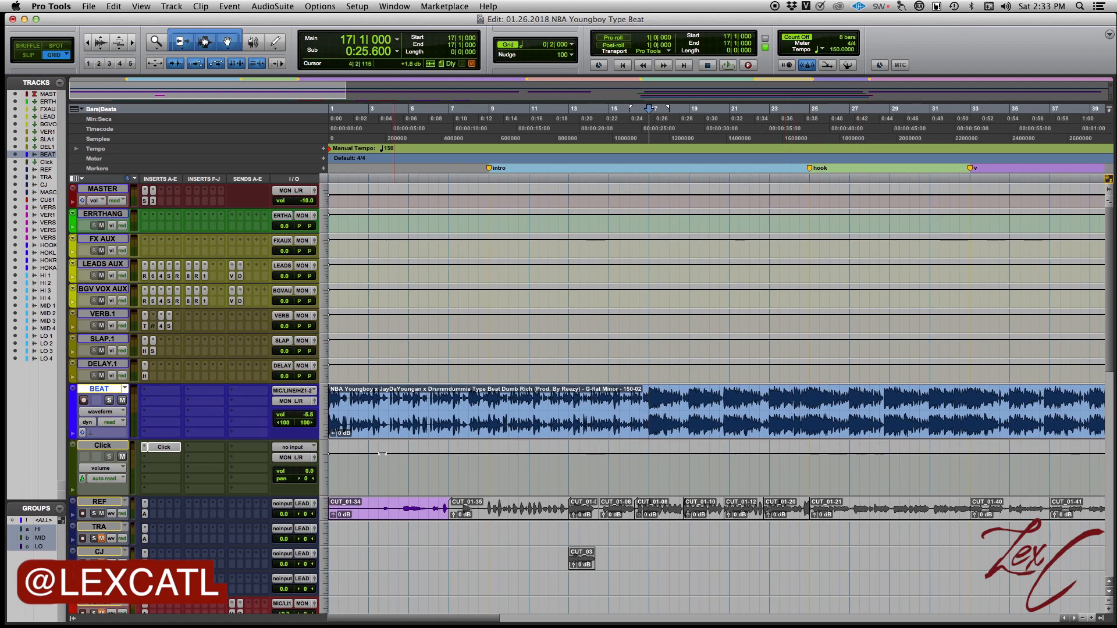
Mute the Click track and play the beat without the click from the session start.
left_click(650, 467)
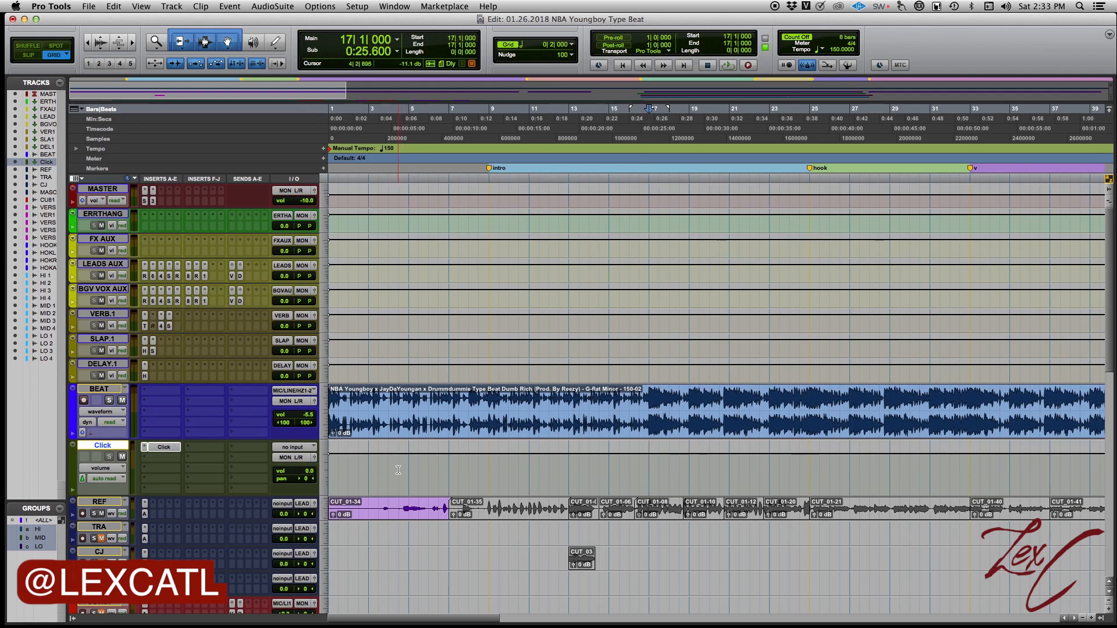
key("Return")
left_click(122, 457)
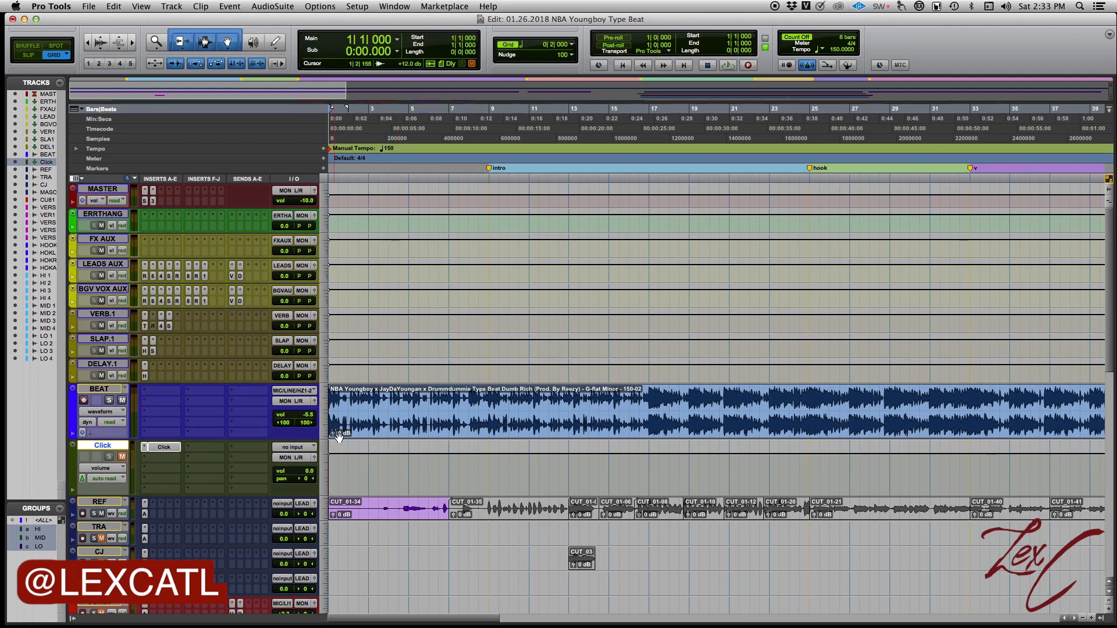
key("space")
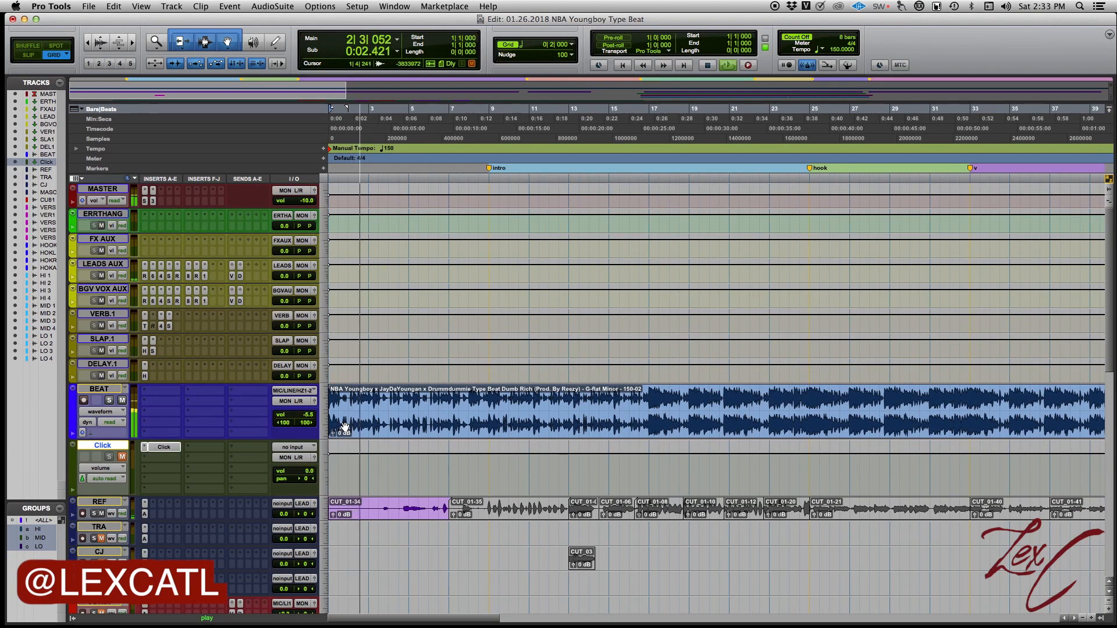
key("space")
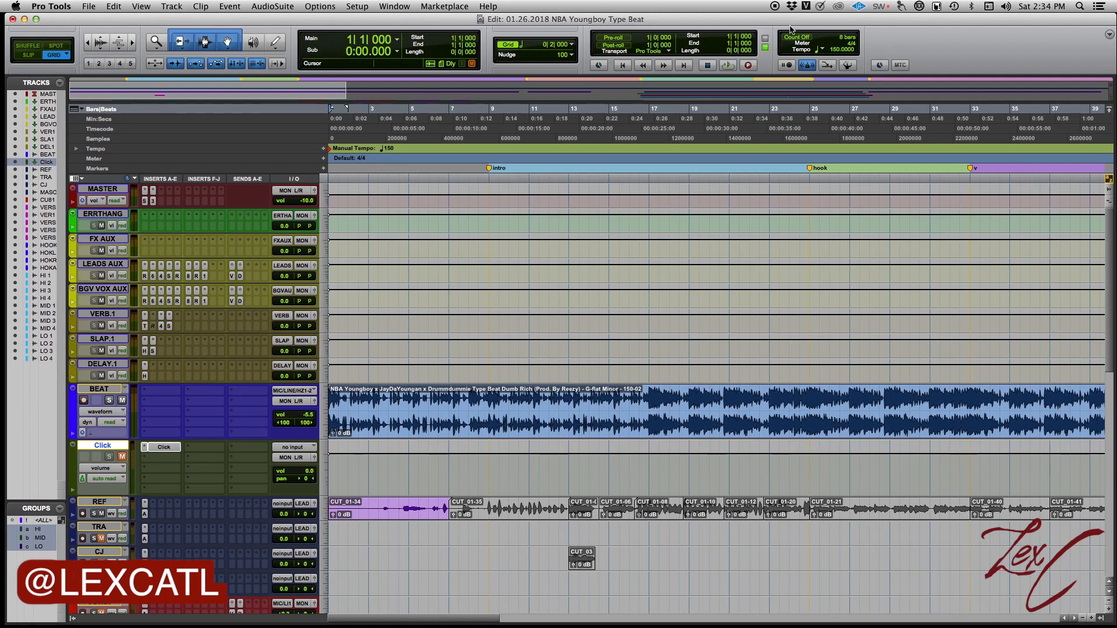
Hide the MIDI controls in the Edit window toolbar and show them again.
left_click(1110, 35)
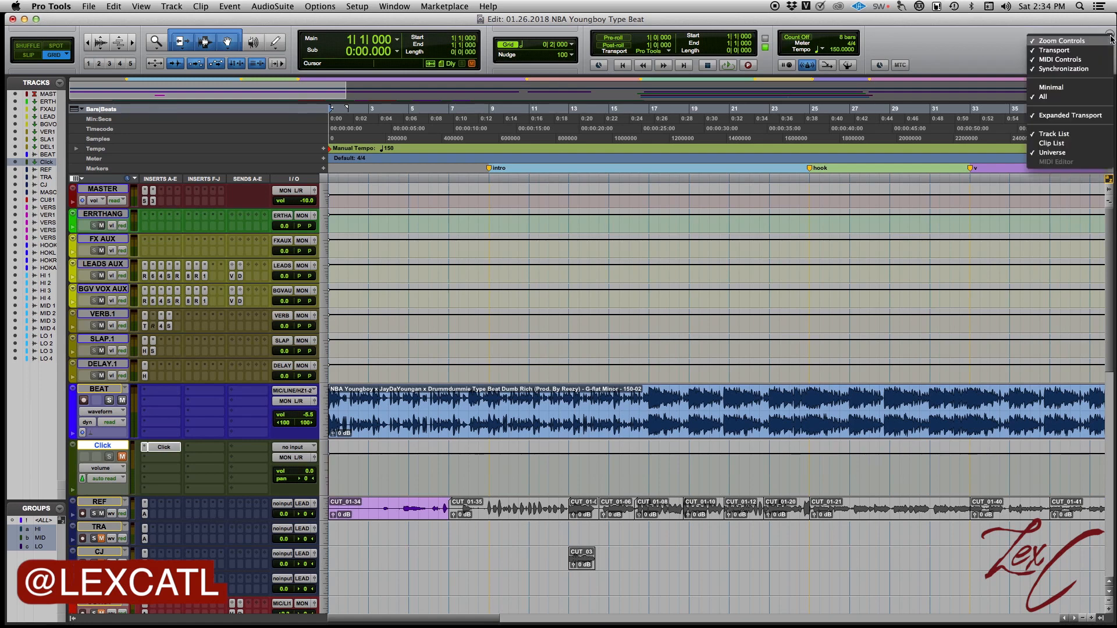
left_click(1060, 61)
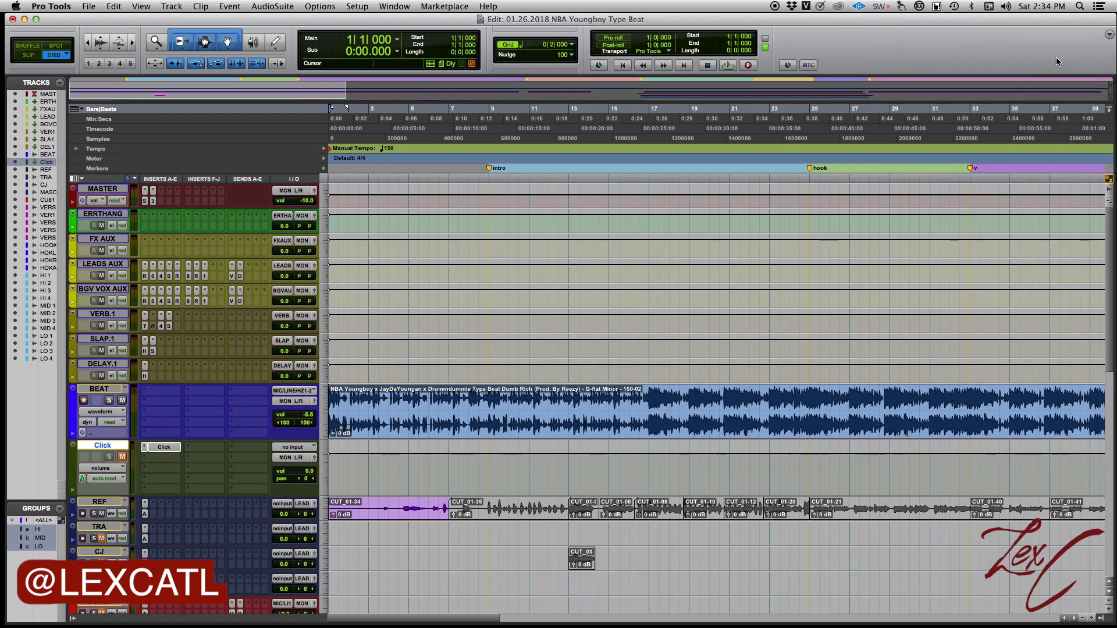
left_click(1110, 36)
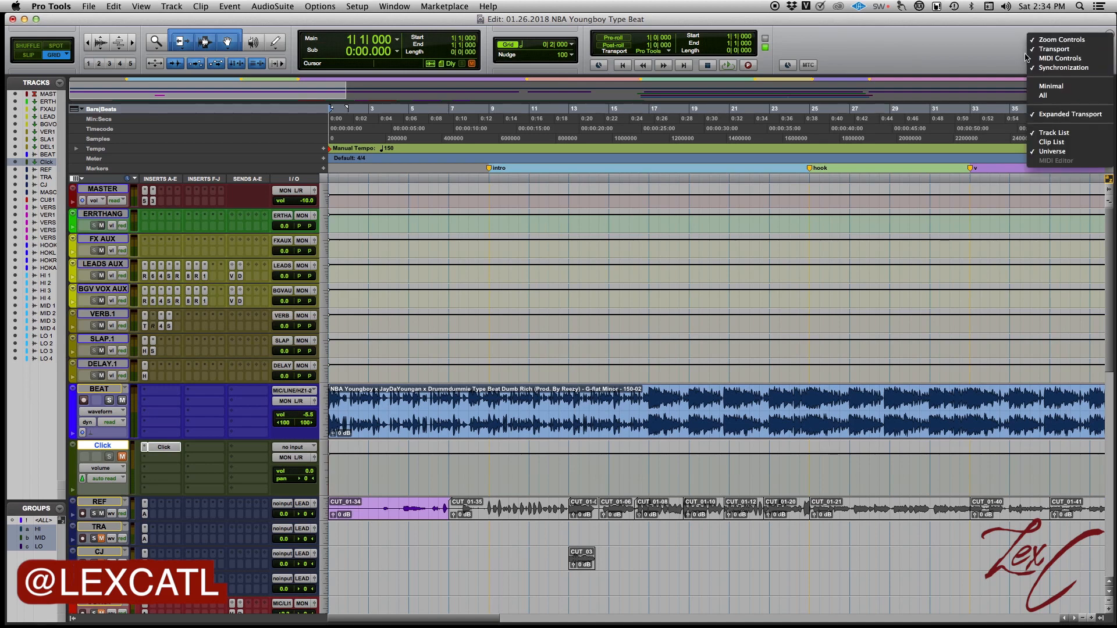
left_click(1055, 58)
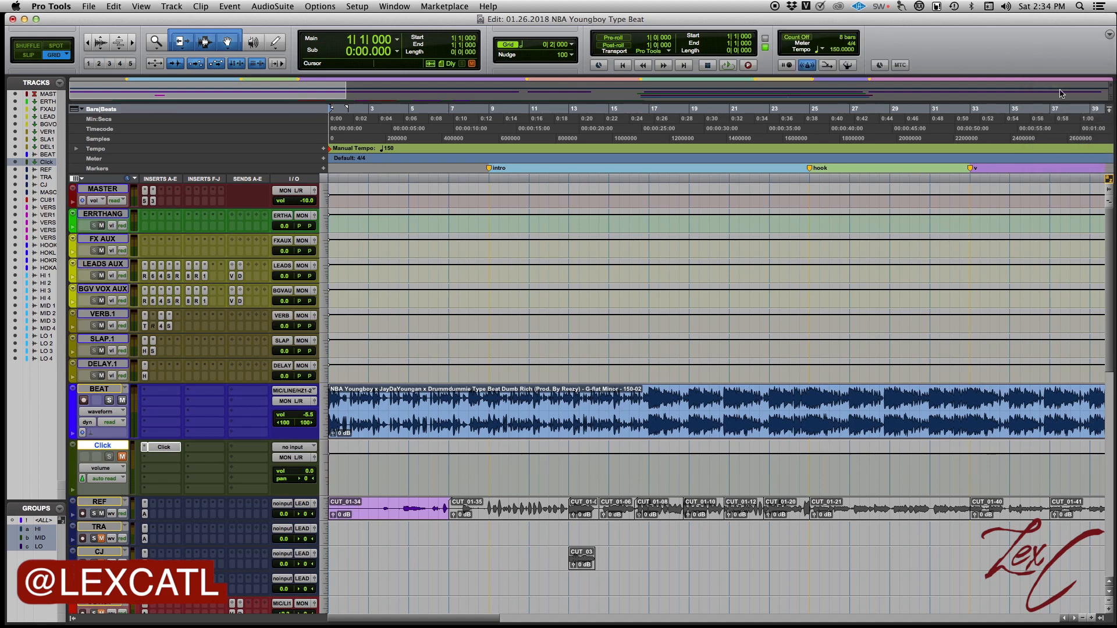
left_click(1110, 36)
left_click(981, 65)
left_click(1109, 36)
left_click(880, 68)
Review the Click/Countoff options, including the number of countoff bars, and close the dialog without changes.
left_click(799, 40)
double_click(844, 40)
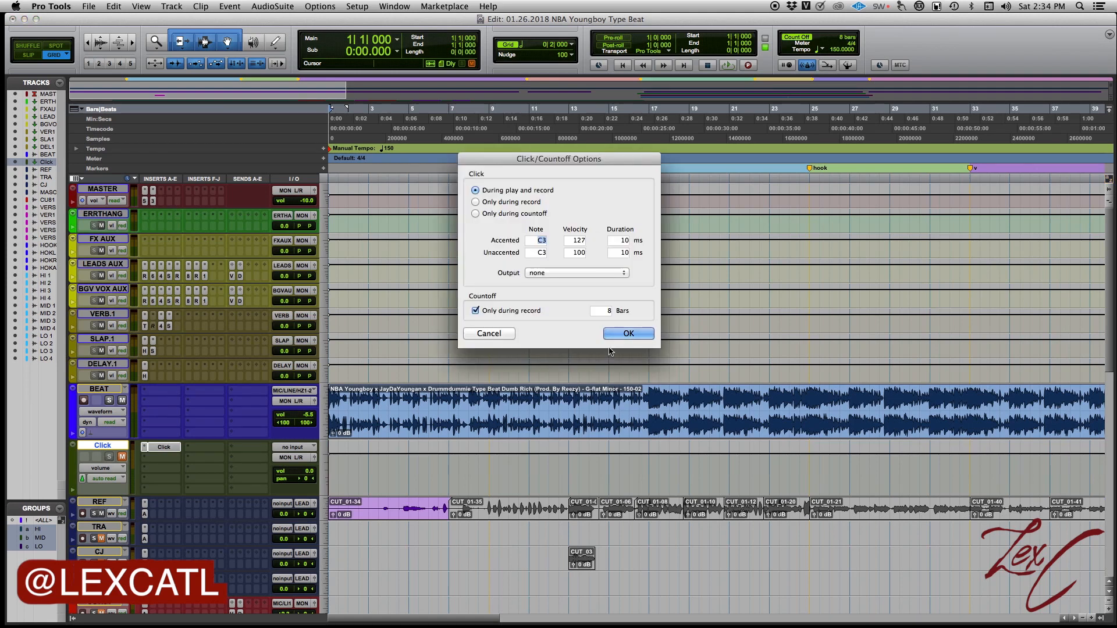
left_click(501, 337)
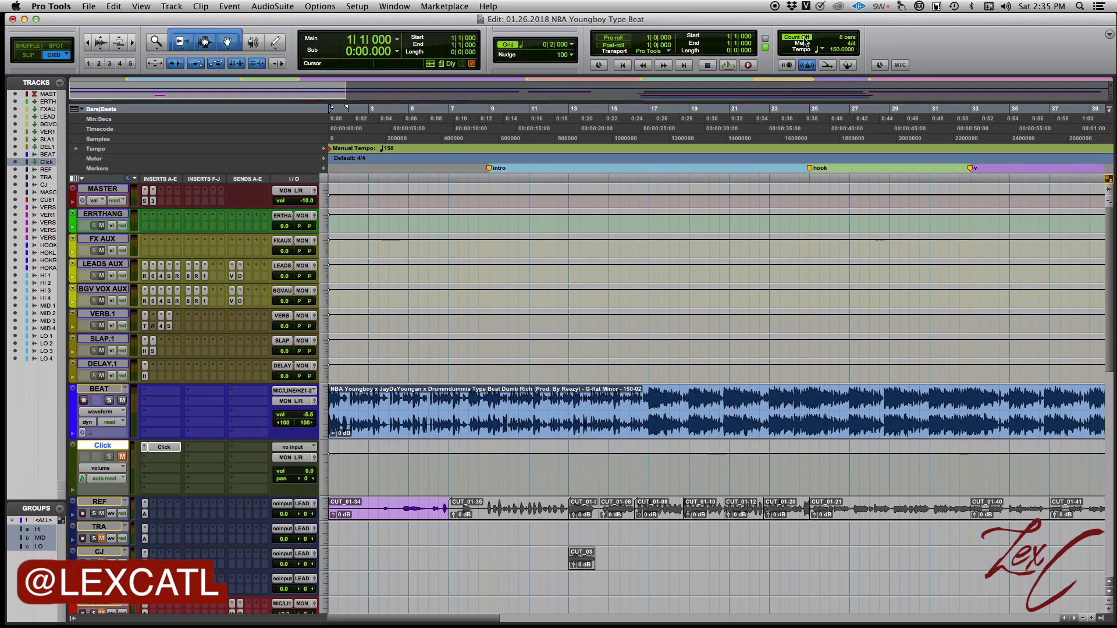
double_click(844, 38)
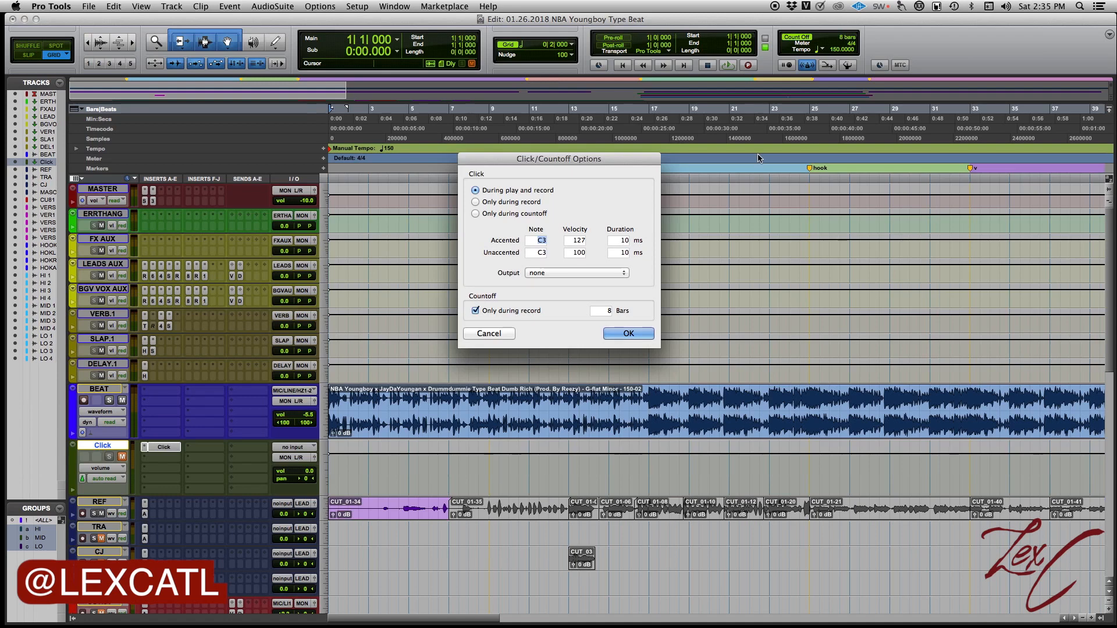
left_click(610, 310)
left_click(615, 332)
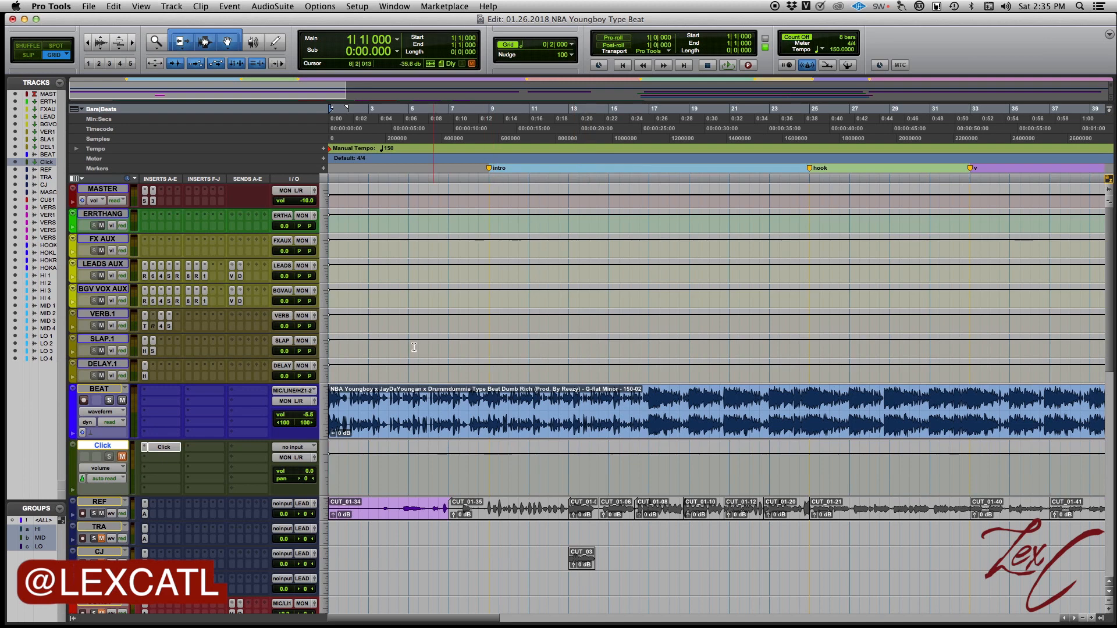
Set the countoff length to 2 bars and briefly run playback from the session start.
double_click(845, 39)
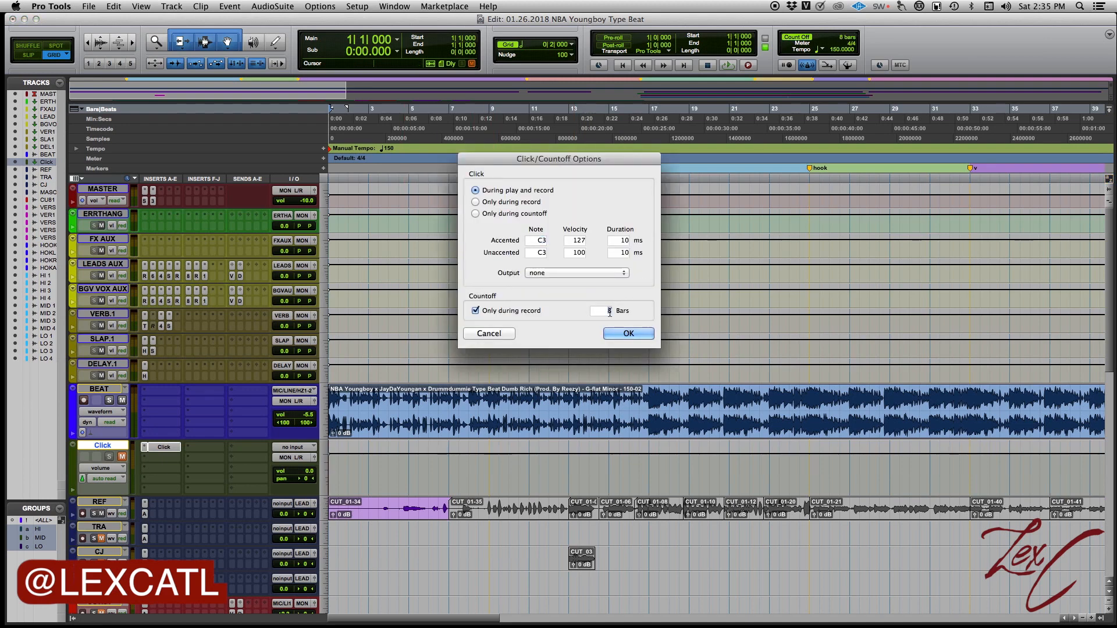
type("2")
left_click(622, 334)
key("space")
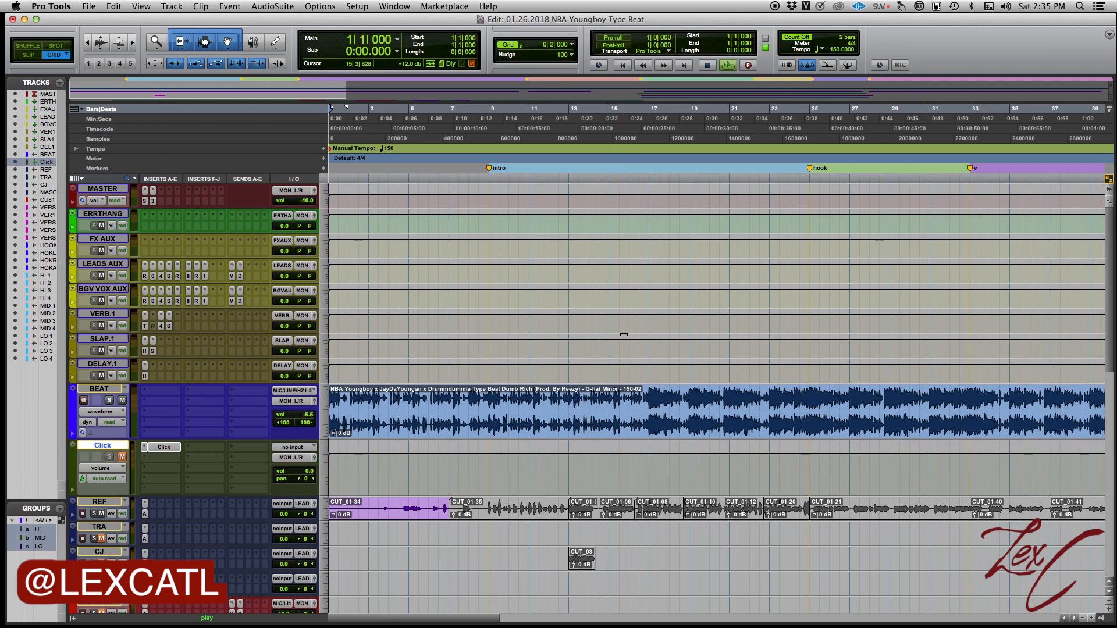
key("space")
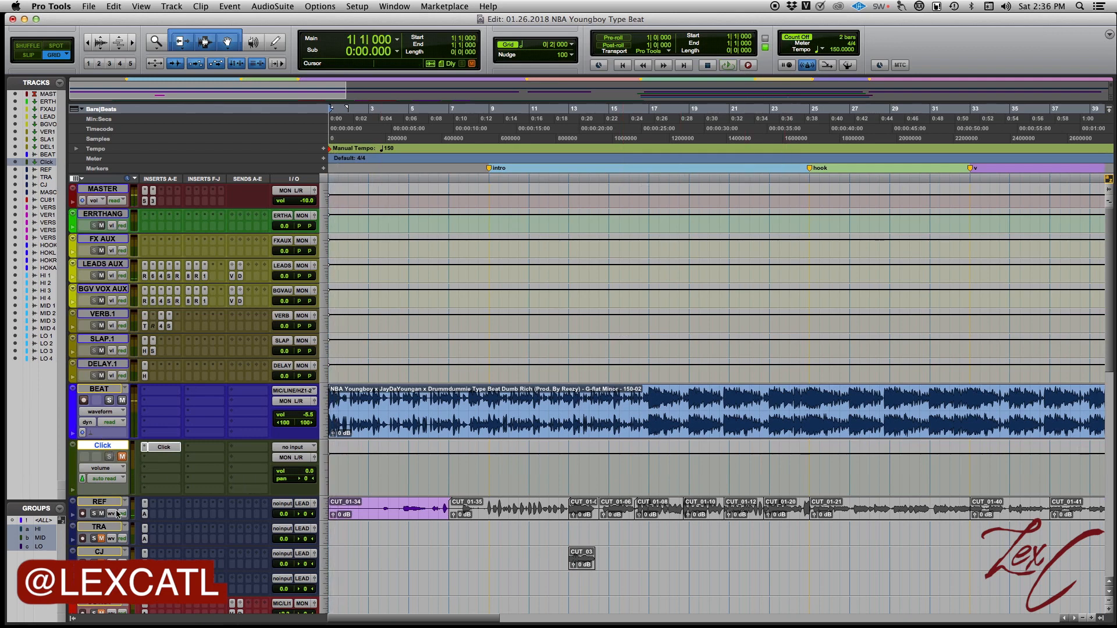
Move the CUT.81 track up so it sits directly between the BEAT and Click tracks.
scroll(108, 551, "down", 2)
left_click_drag(108, 552, 128, 405)
Turn off the Only during record option for the countoff and accept the Click/Countoff options.
double_click(843, 40)
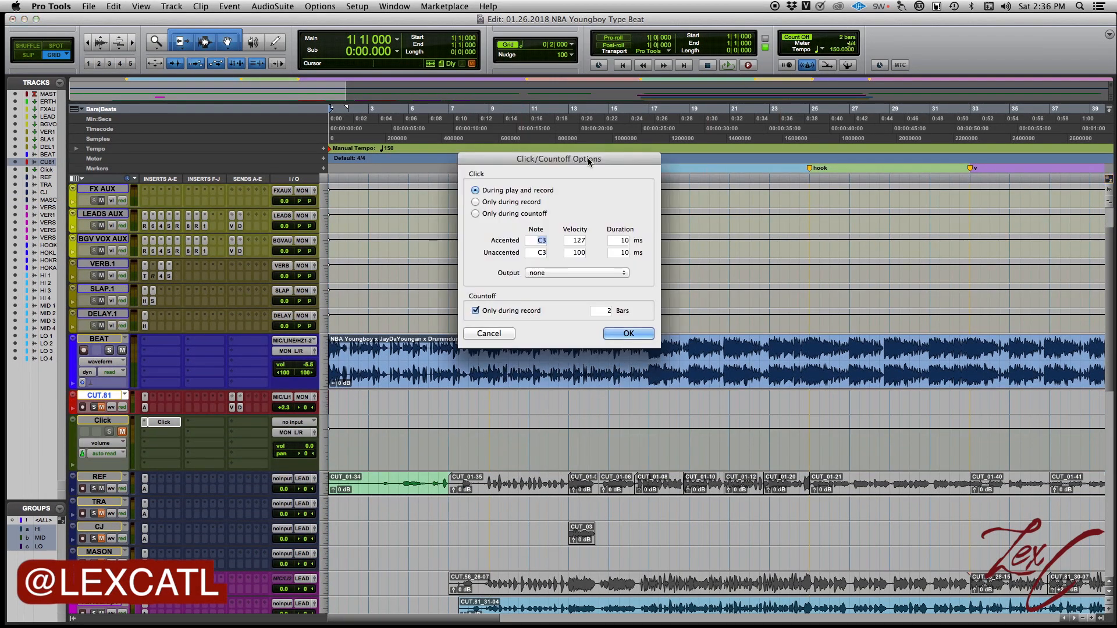
left_click(476, 310)
left_click(629, 333)
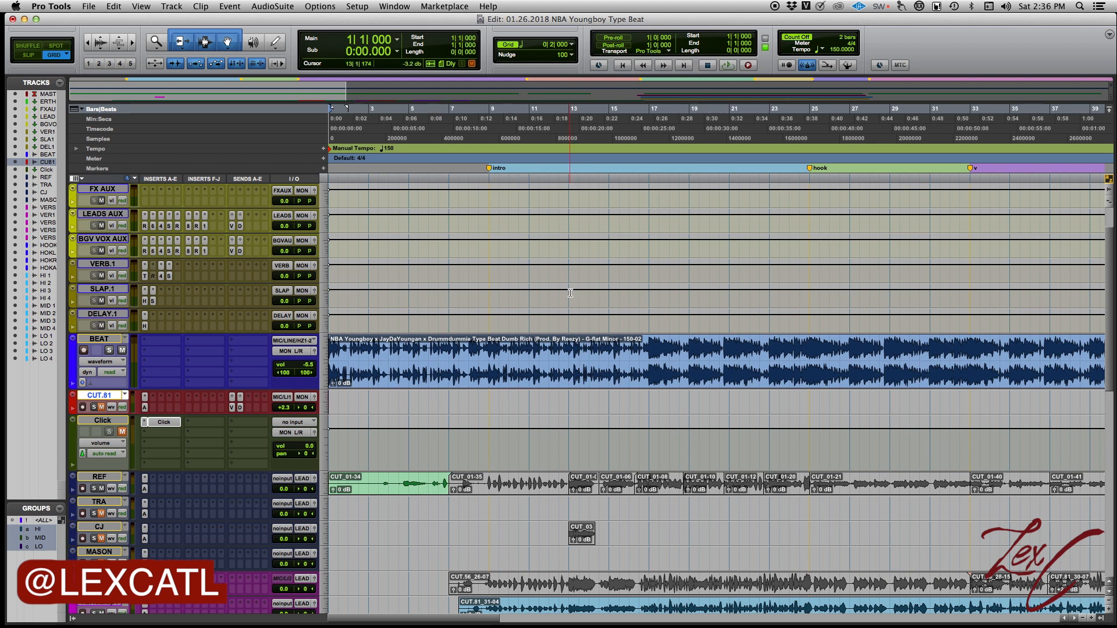
Unmute the Click track and play the beat twice from the session start with the countoff.
left_click(122, 432)
key("space")
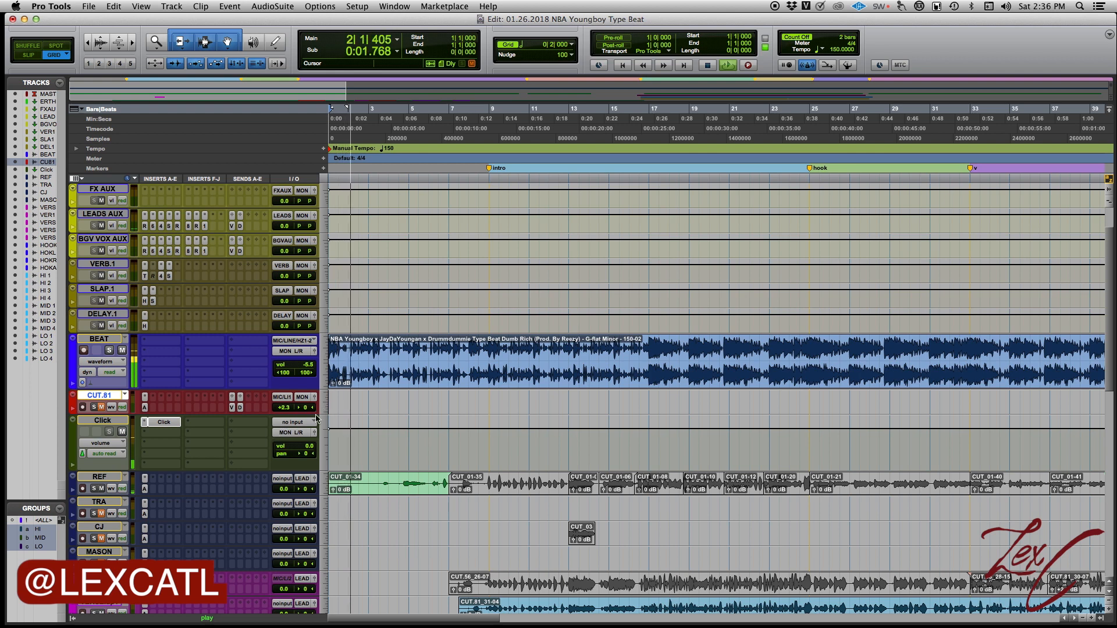
key("space")
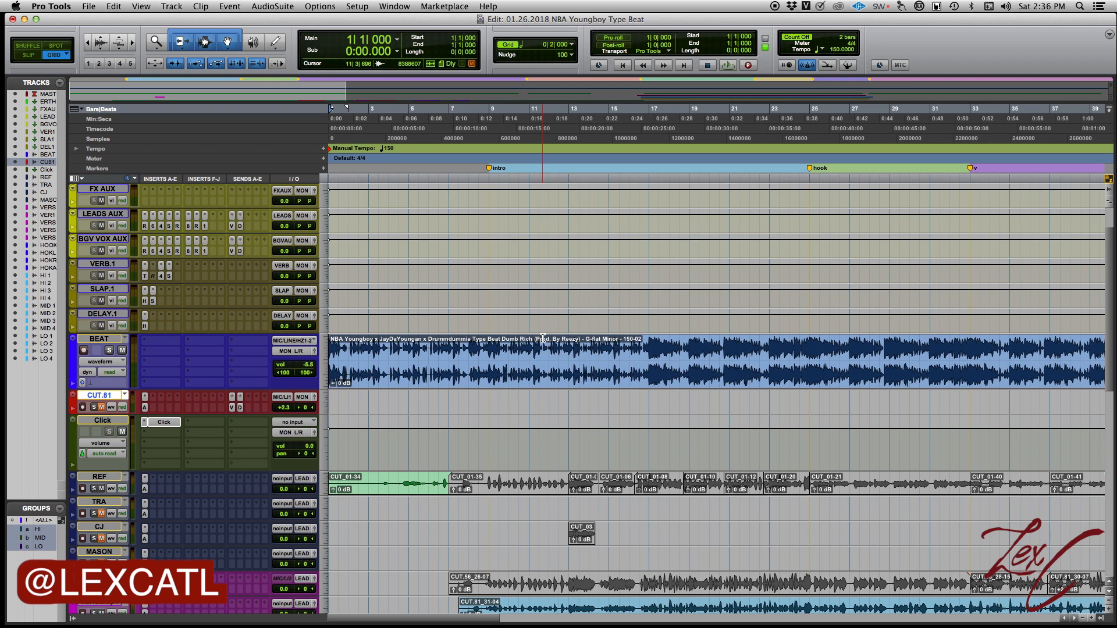
key("space")
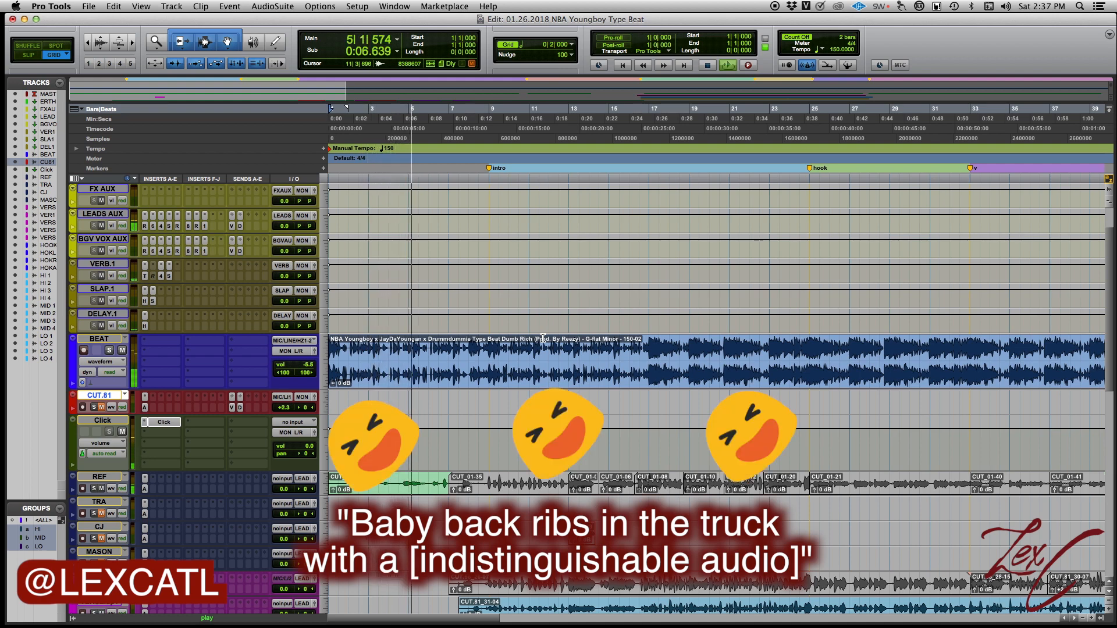
key("space")
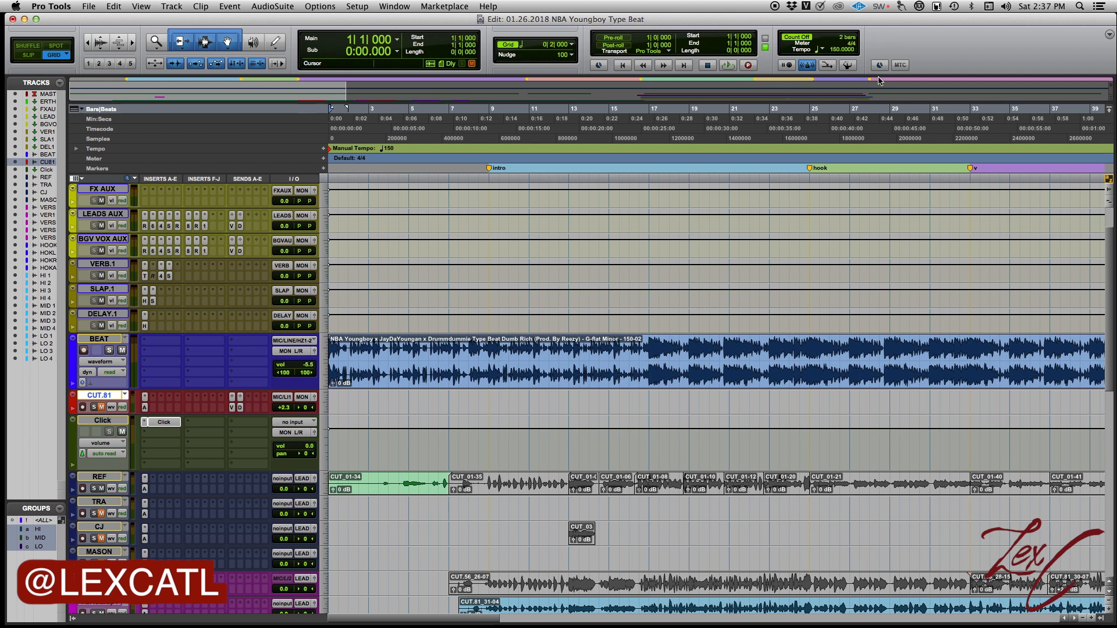
Review the Click/Countoff options and cancel them, then play the beat from the start with the countoff.
double_click(848, 39)
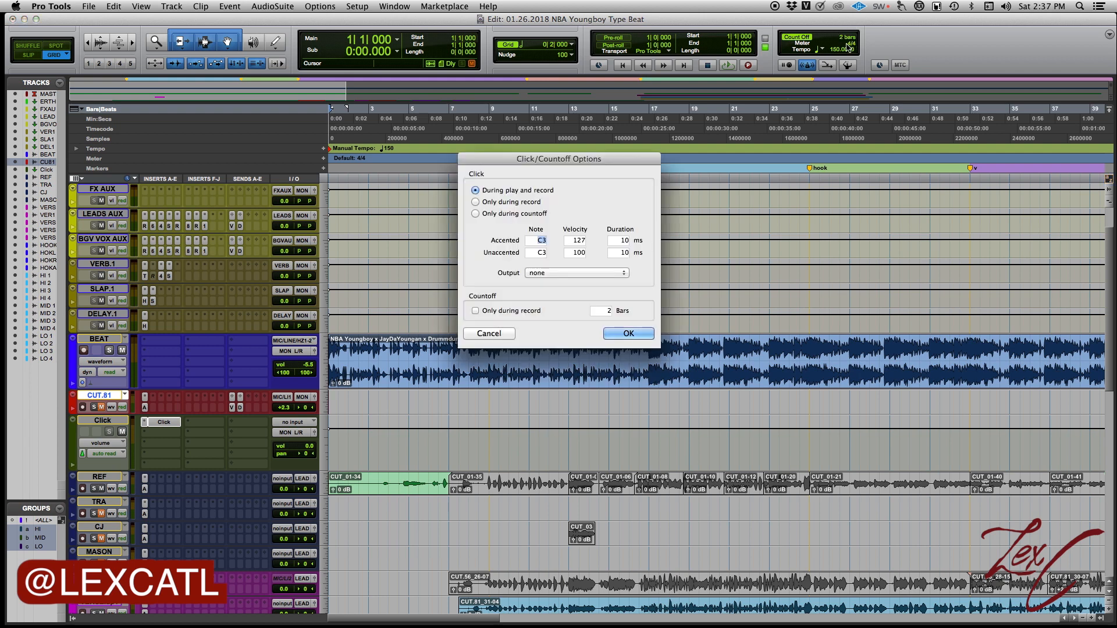
left_click_drag(600, 163, 595, 143)
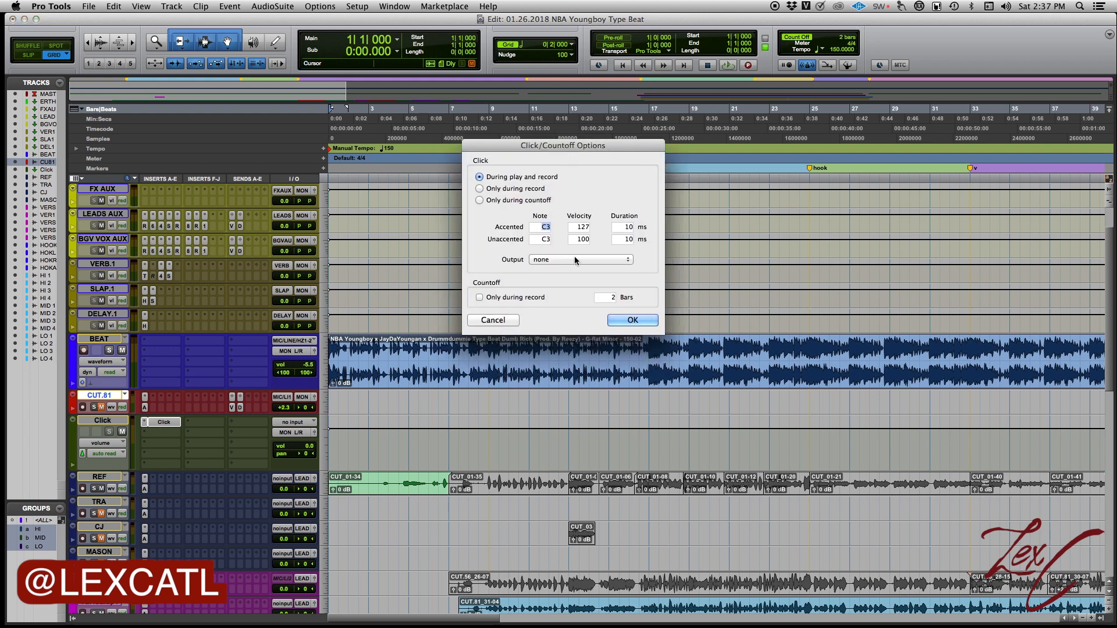
left_click_drag(563, 145, 554, 126)
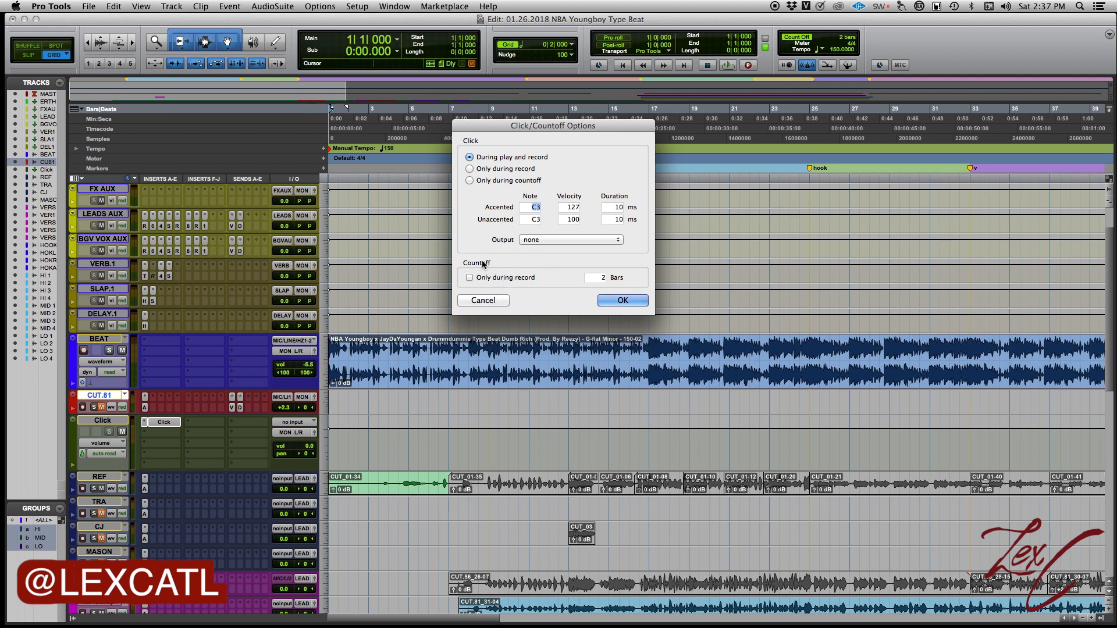
left_click(484, 300)
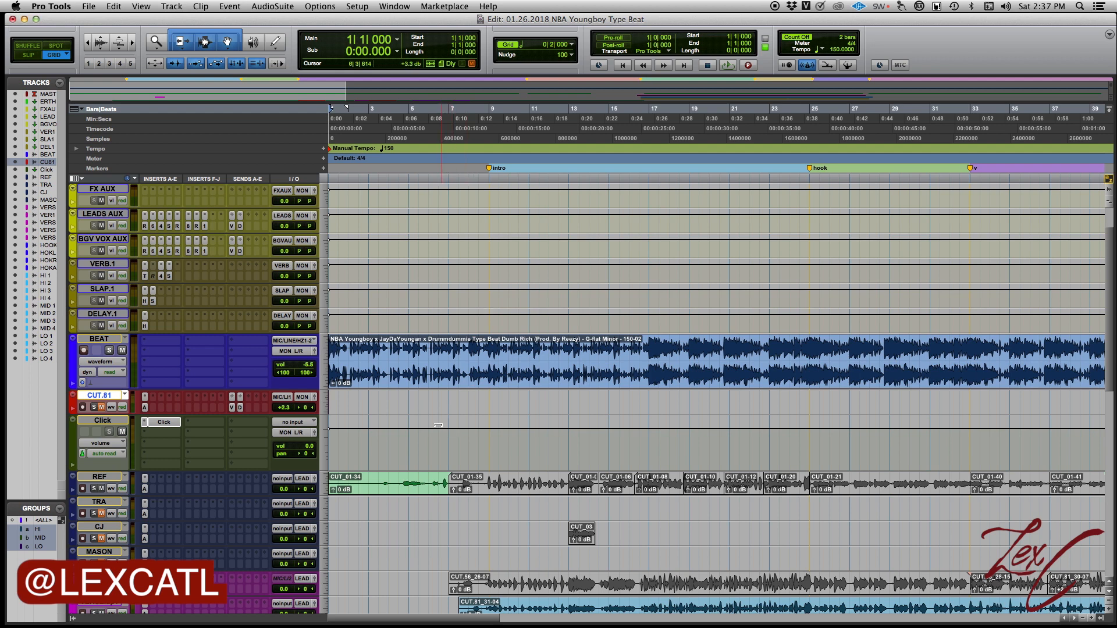
key("space")
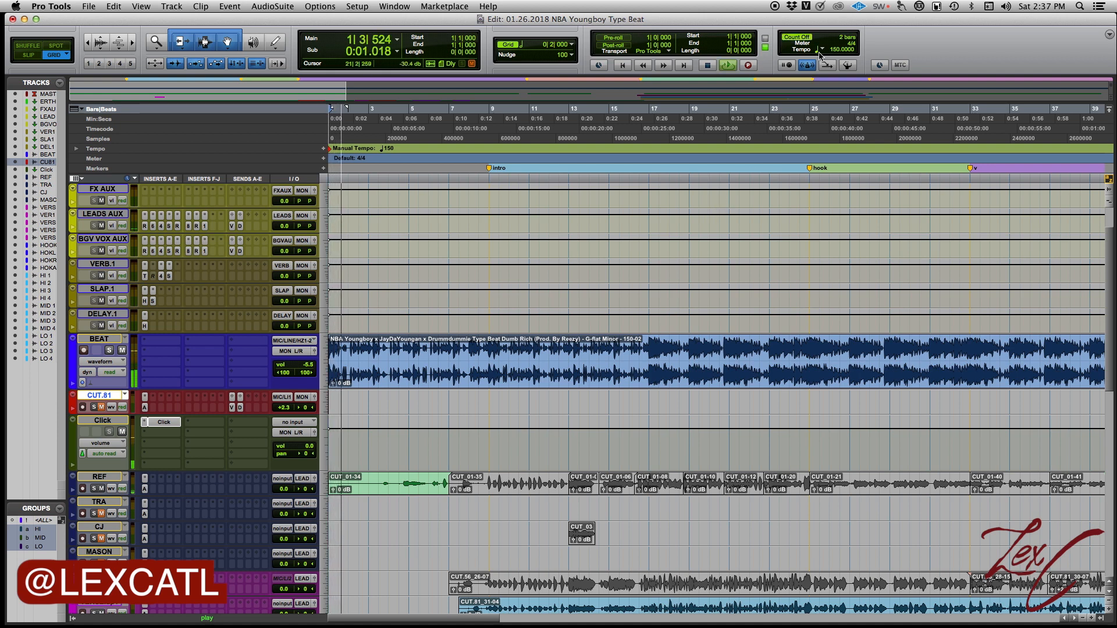
key("space")
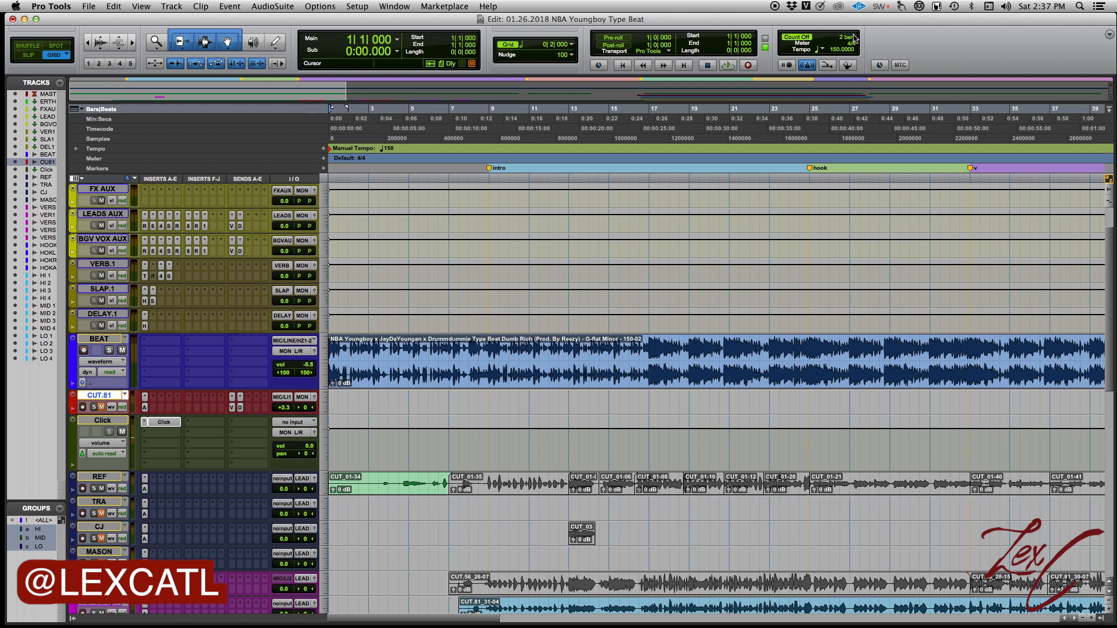
Select bars 7 to 11 of the beat, then place the cursor at 7|1|000 on CUT.81 and play with the countoff.
left_click_drag(452, 345, 531, 350)
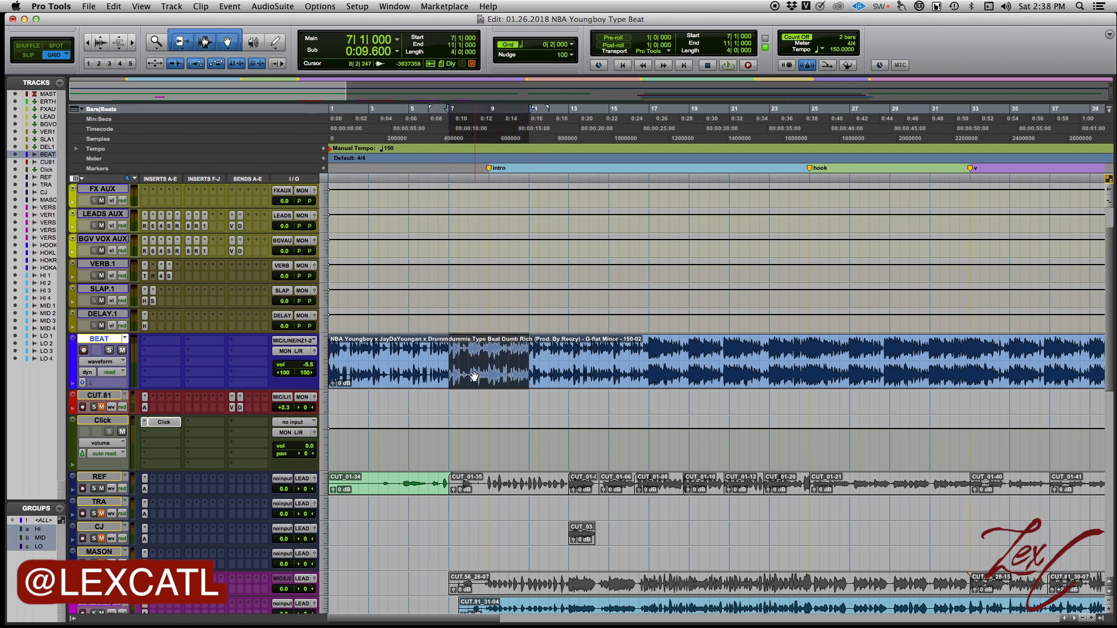
left_click(455, 397)
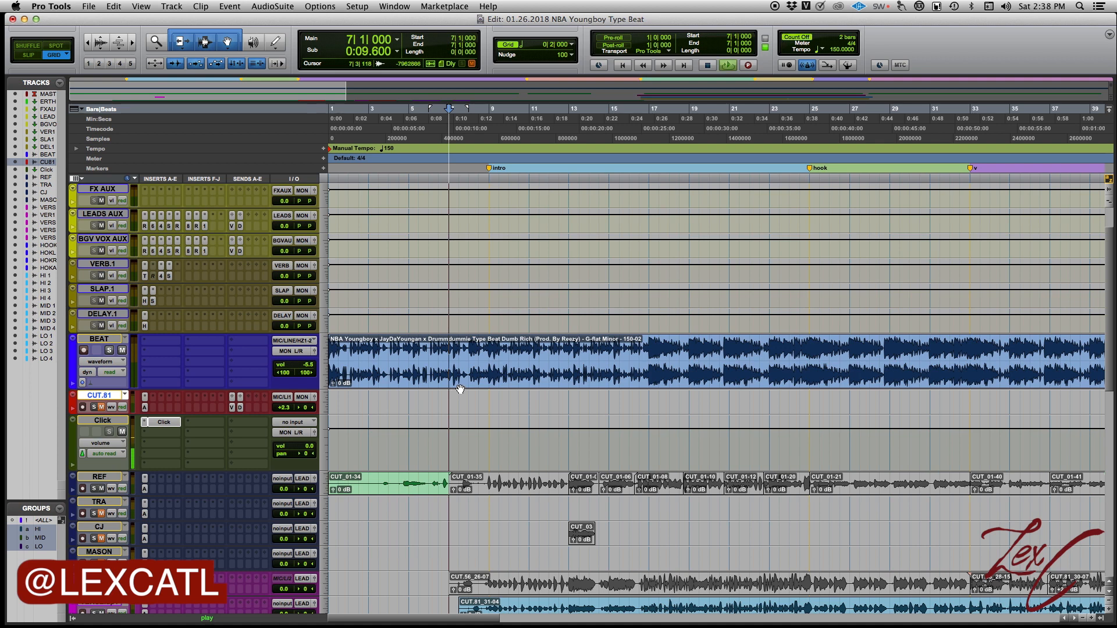
key("space")
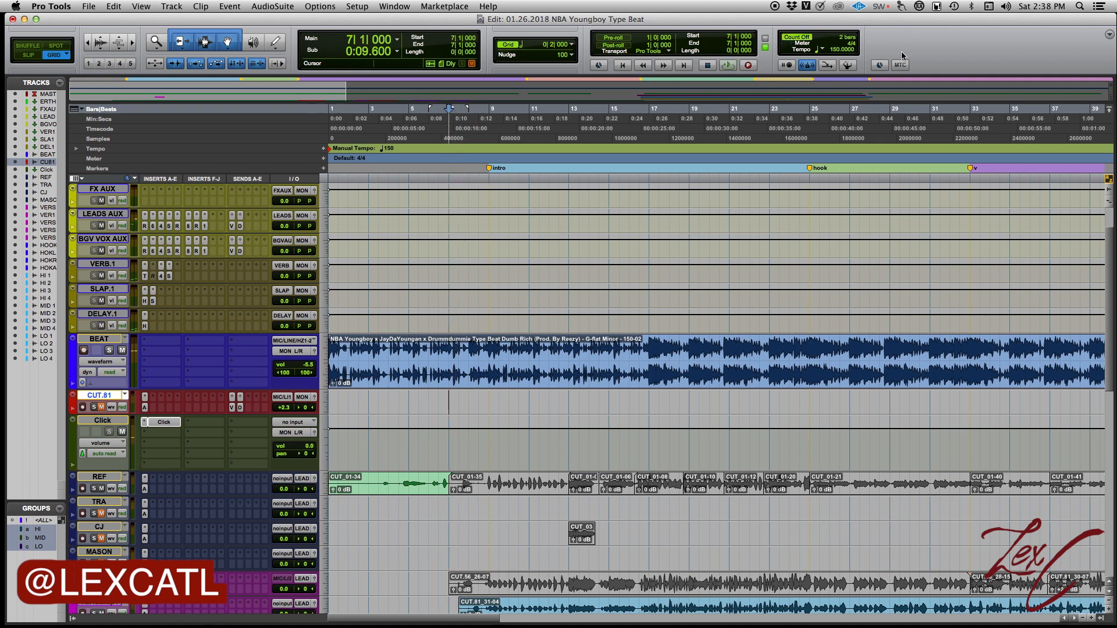
Restrict the countoff to recording by enabling its Only during record option.
double_click(851, 41)
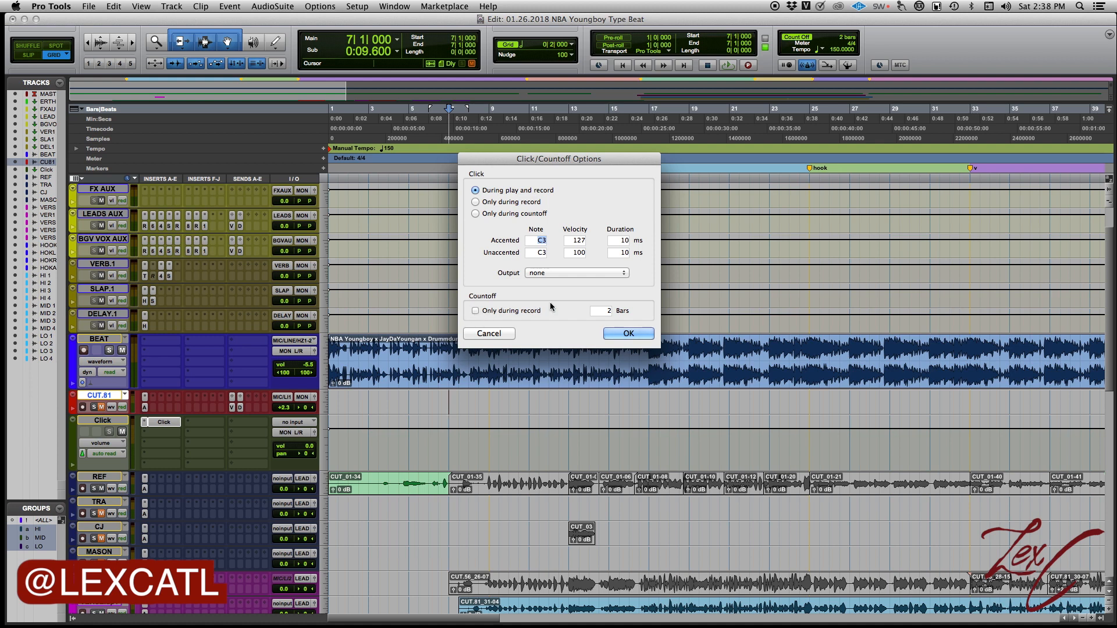
left_click(476, 311)
left_click(628, 334)
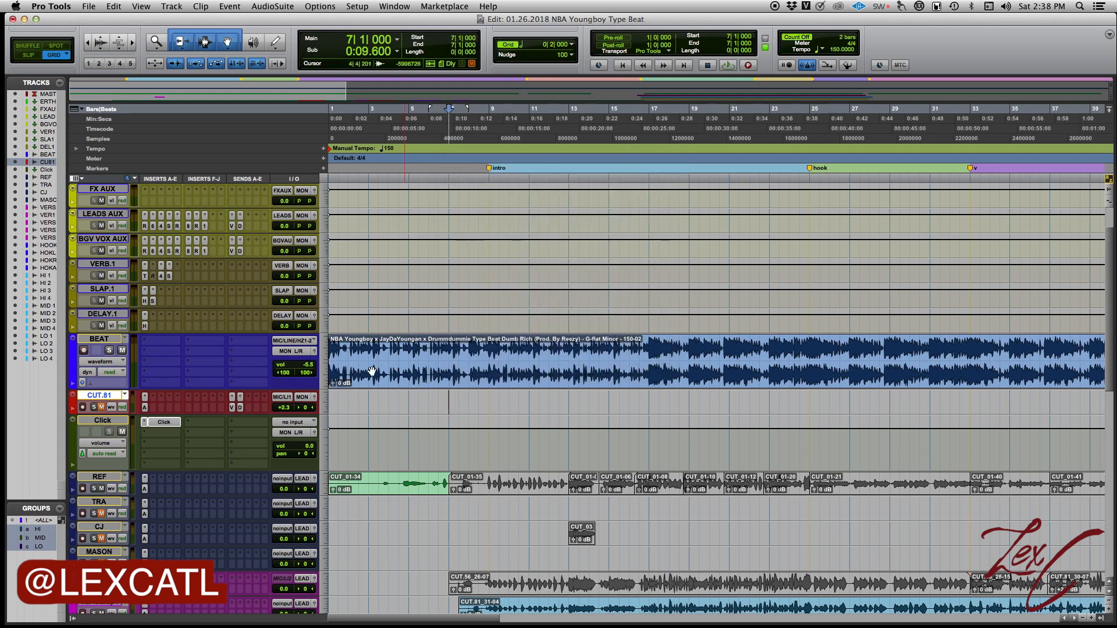
Place the playback cursor on the beat at 17|1|000 and play the beat with the click.
left_click(451, 344)
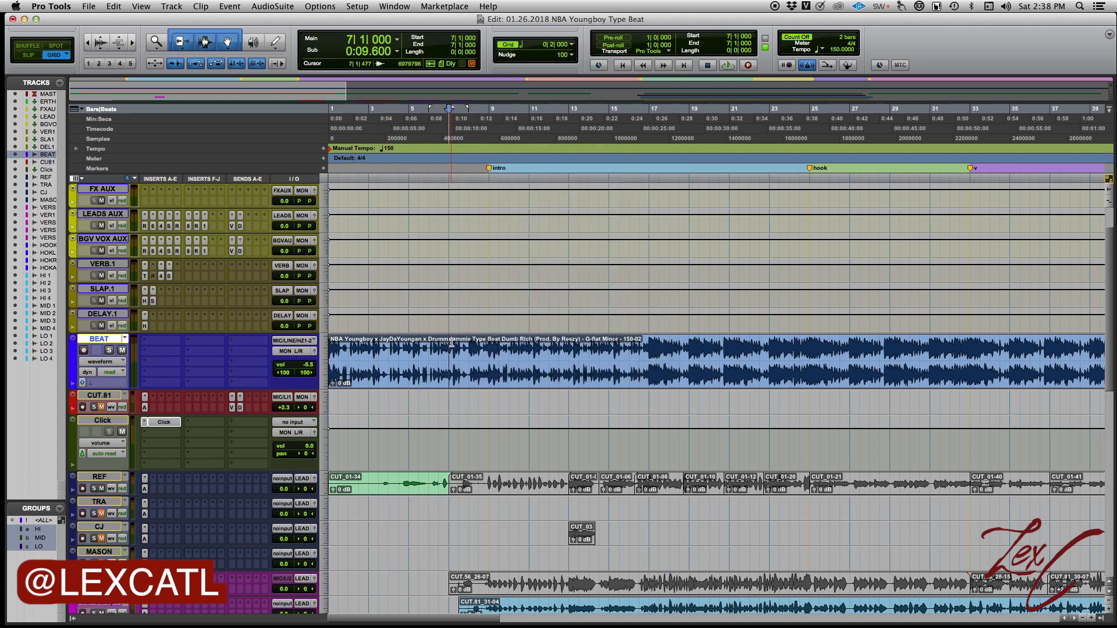
left_click(647, 346)
key("space")
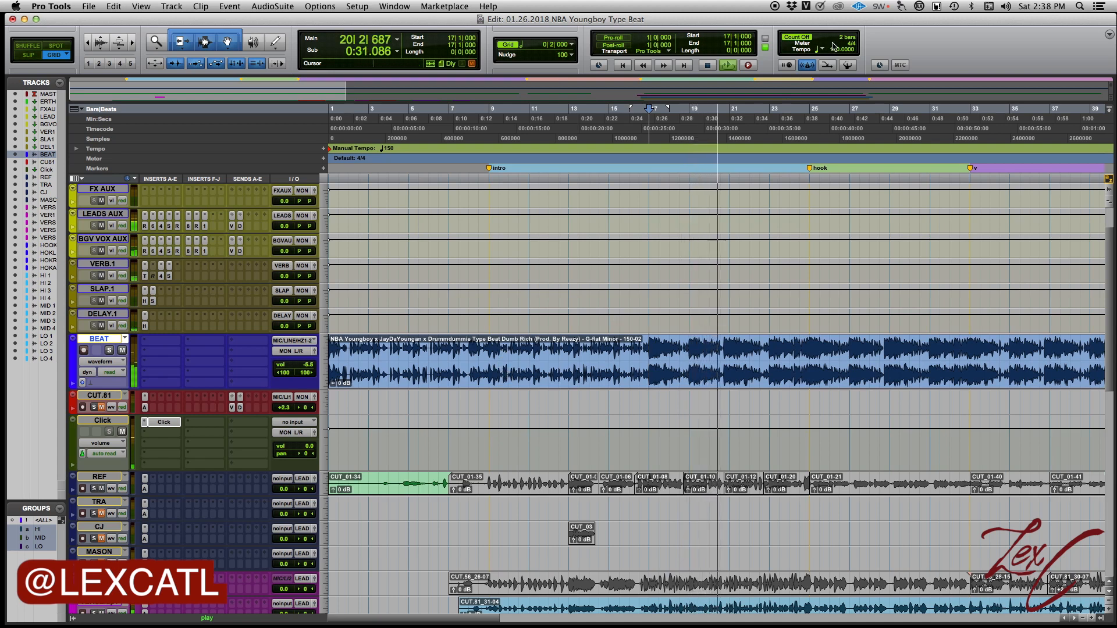
key("space")
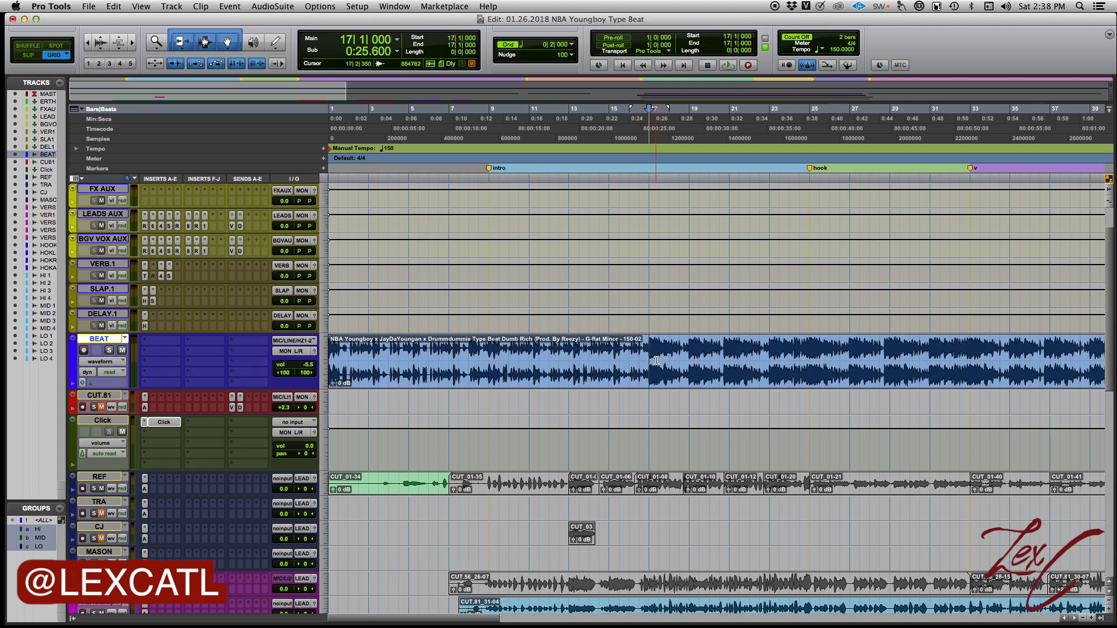
Mute the Click track, play the beat briefly from 17|1|000, and unmute the Click track.
left_click(103, 421)
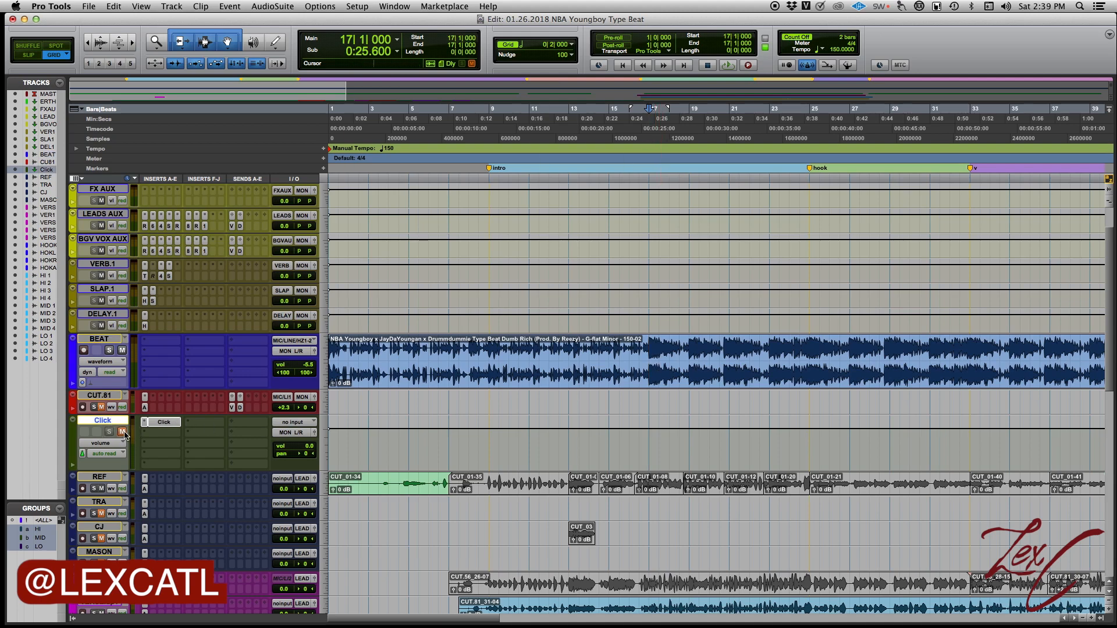
key("space")
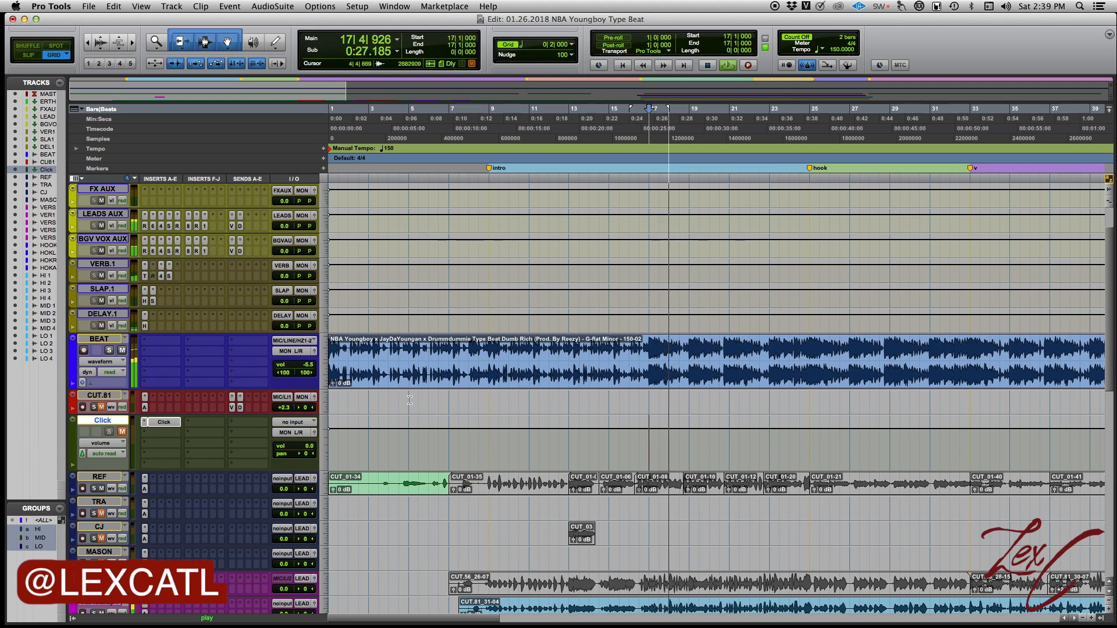
key("space")
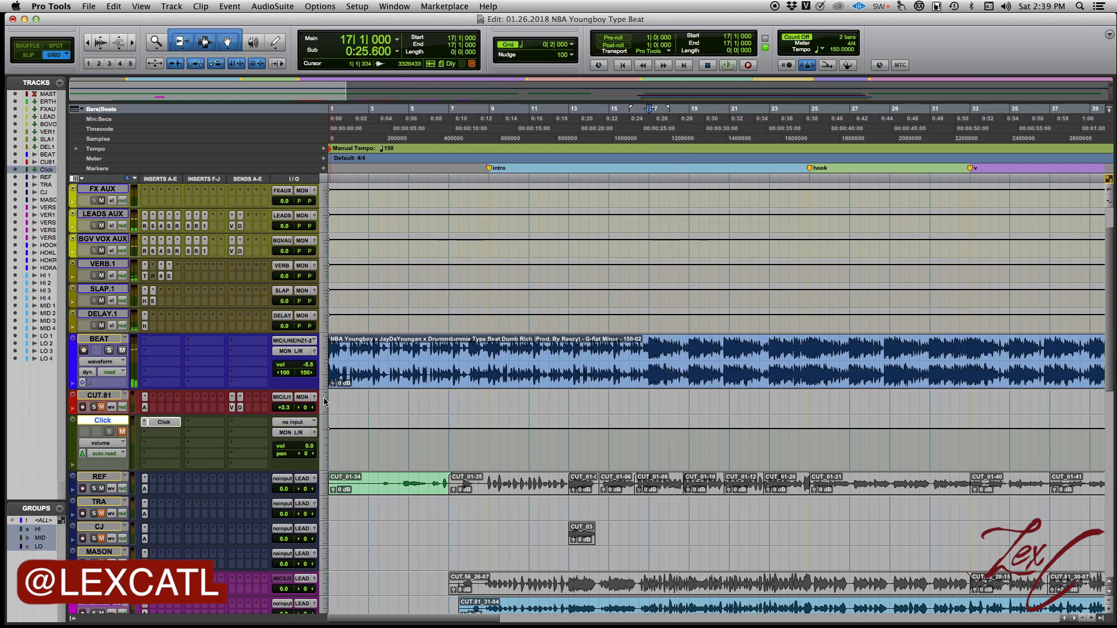
left_click(123, 432)
Set the click to sound Only during record in the Click/Countoff Options.
double_click(854, 43)
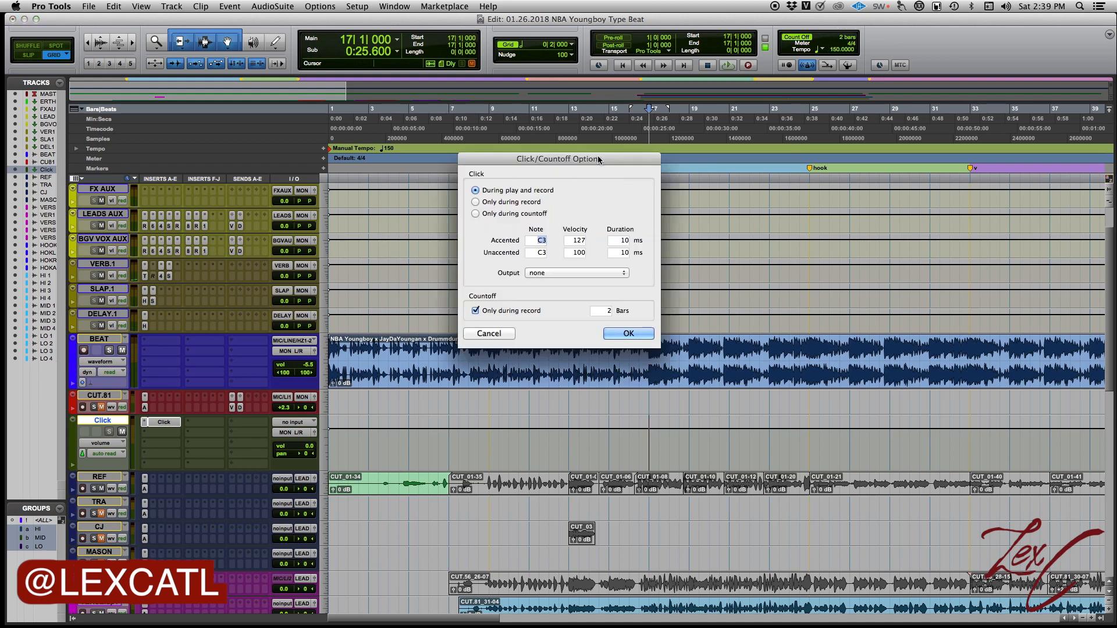
left_click(475, 202)
left_click(627, 341)
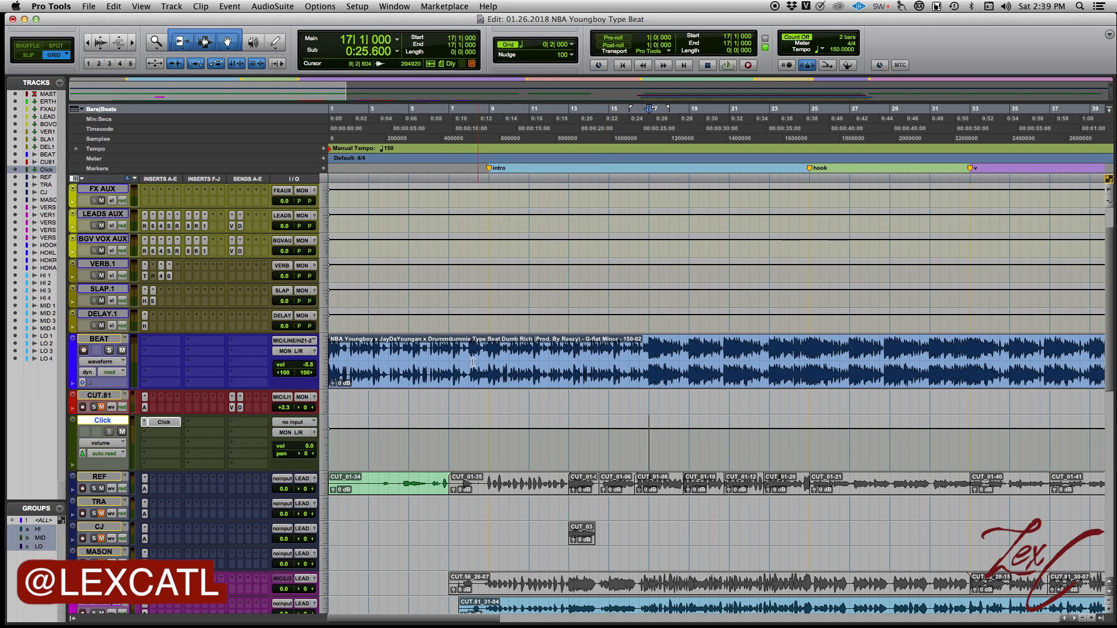
Place the playback cursor on the beat at 11|1|000 and play a short passage to check the click.
left_click(486, 346)
left_click(531, 343)
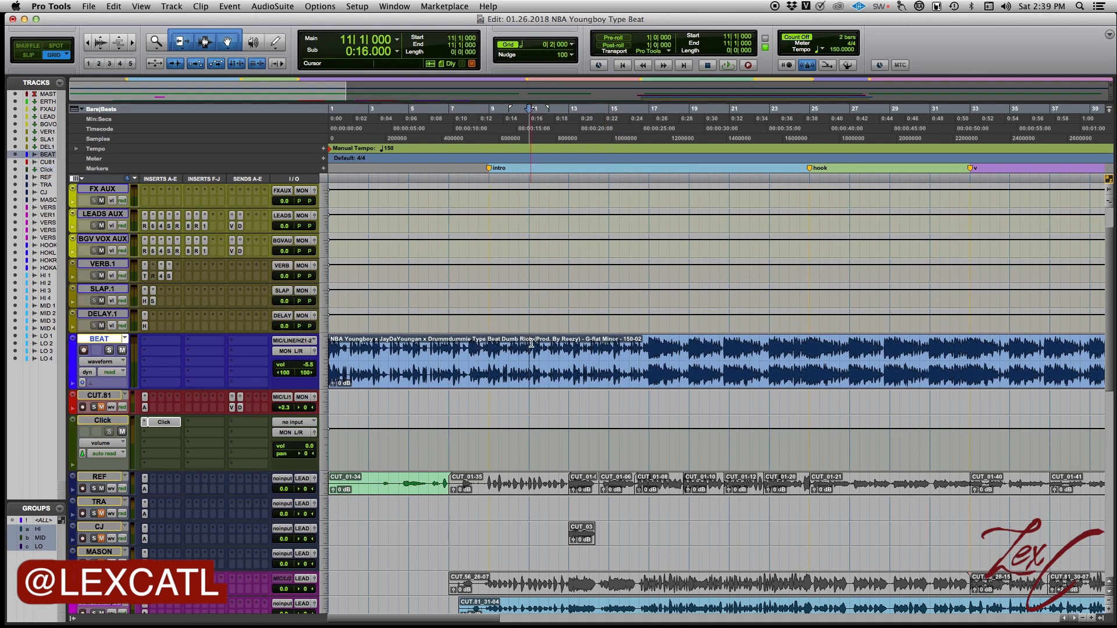
key("space")
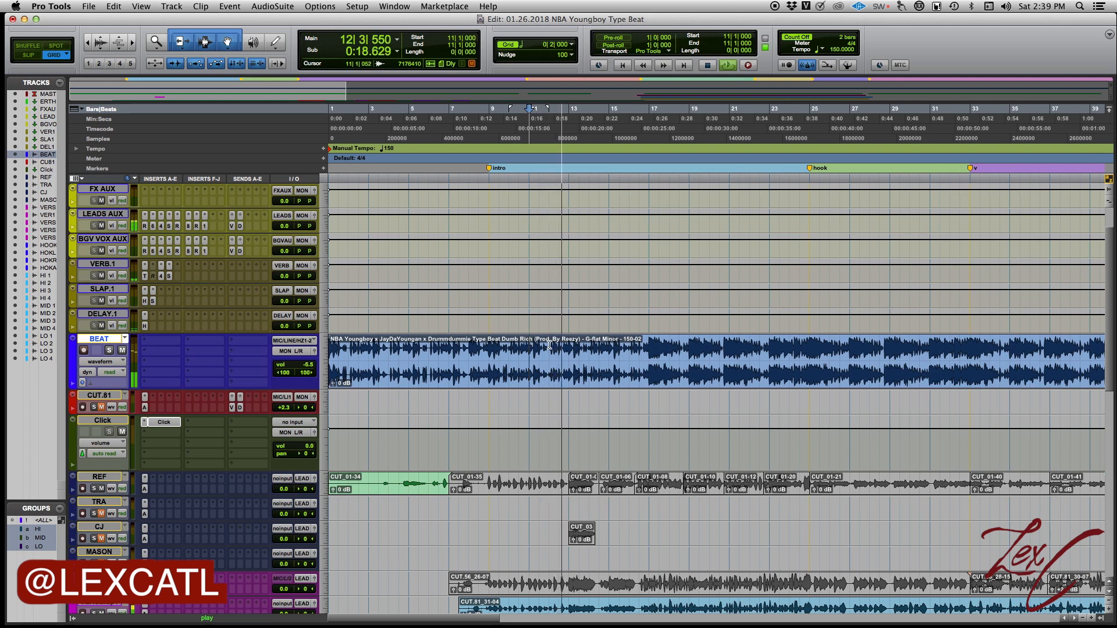
key("space")
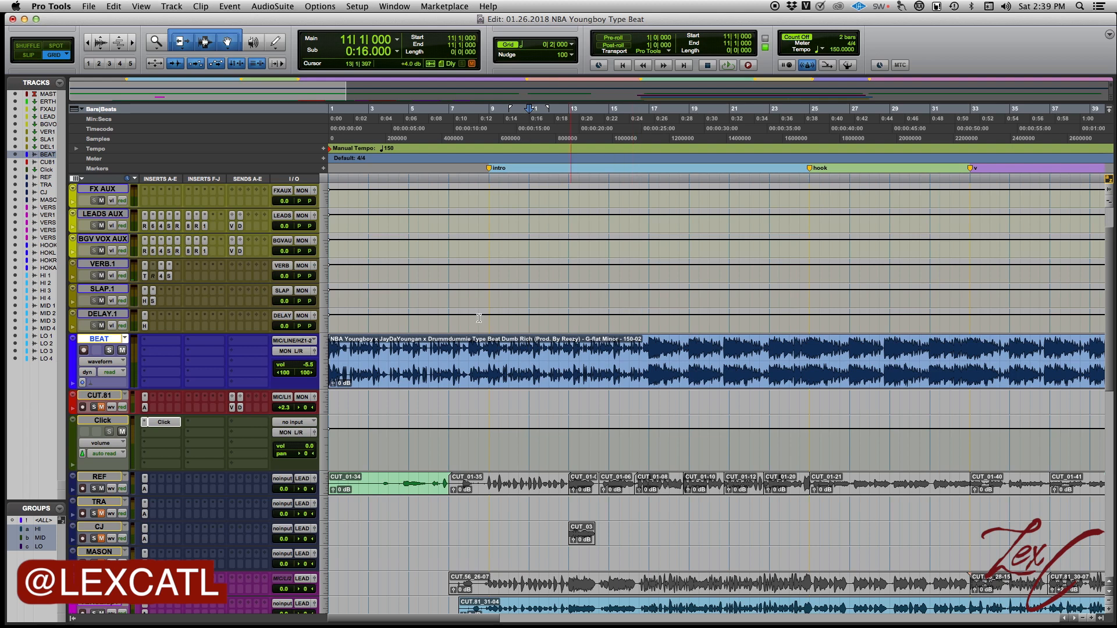
Record-enable CUT.81, record a short test take from 11|1|000, and undo the take.
left_click(82, 407)
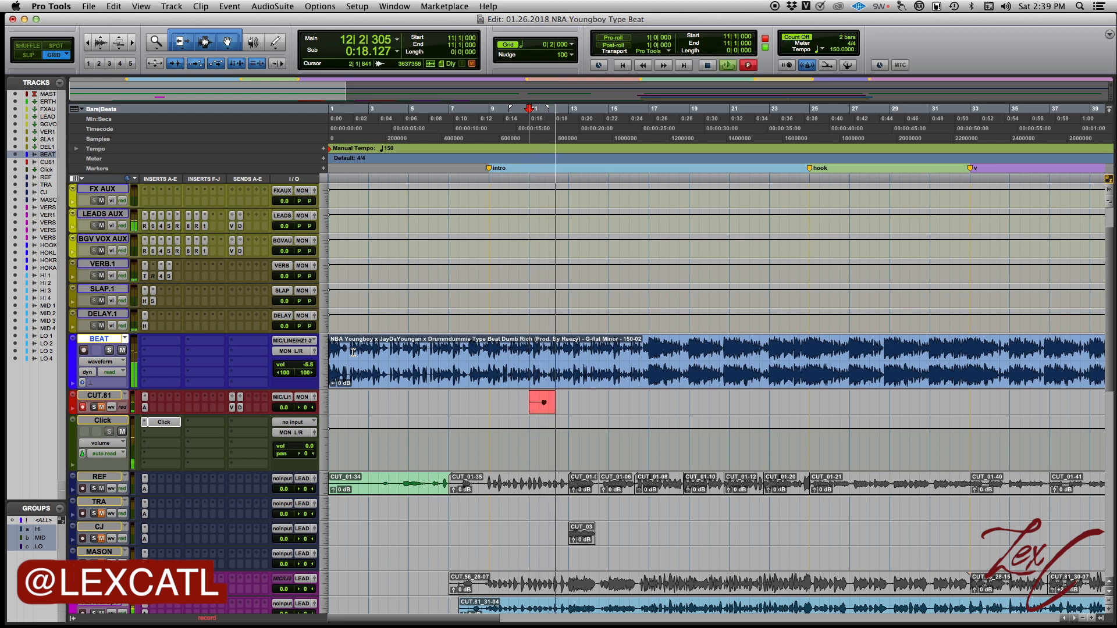
key("space")
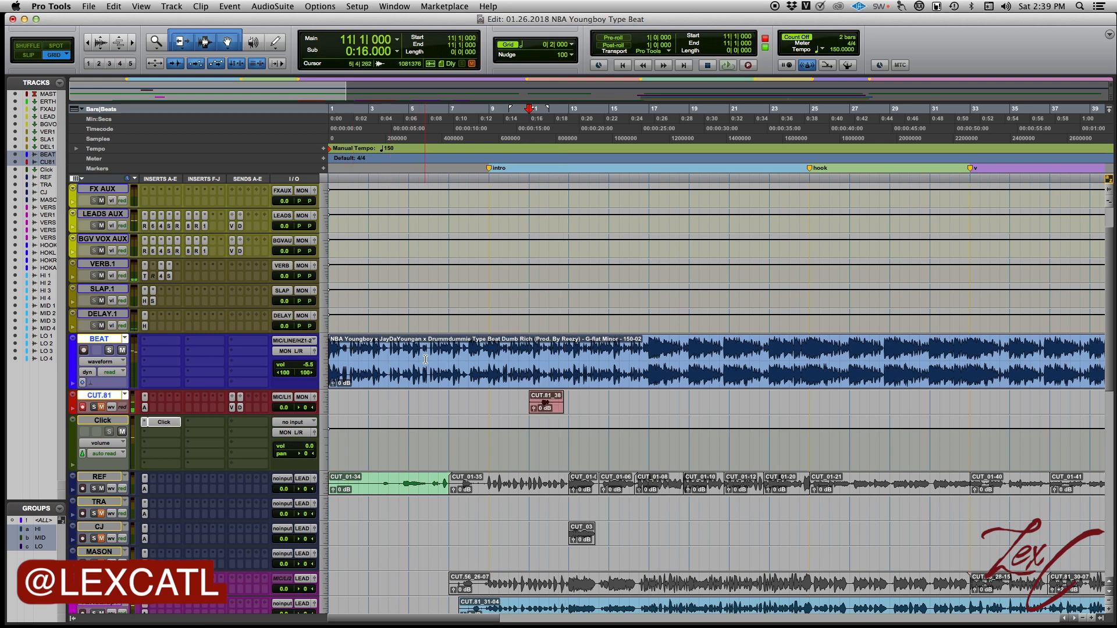
key("super+z")
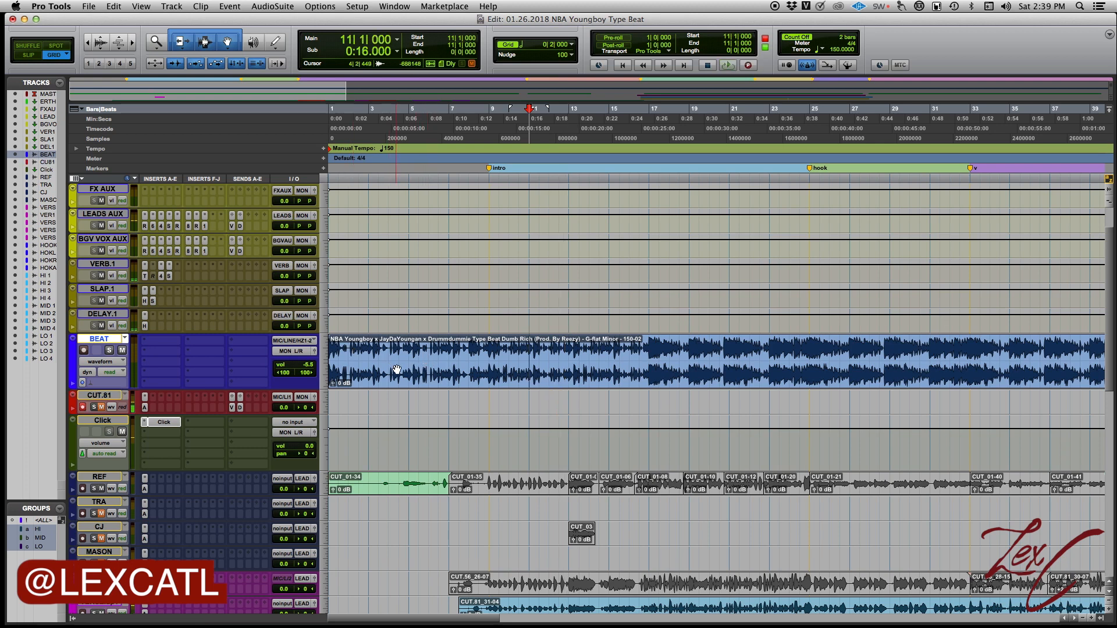
Set the click to sound During play and record in the Click/Countoff Options.
double_click(836, 39)
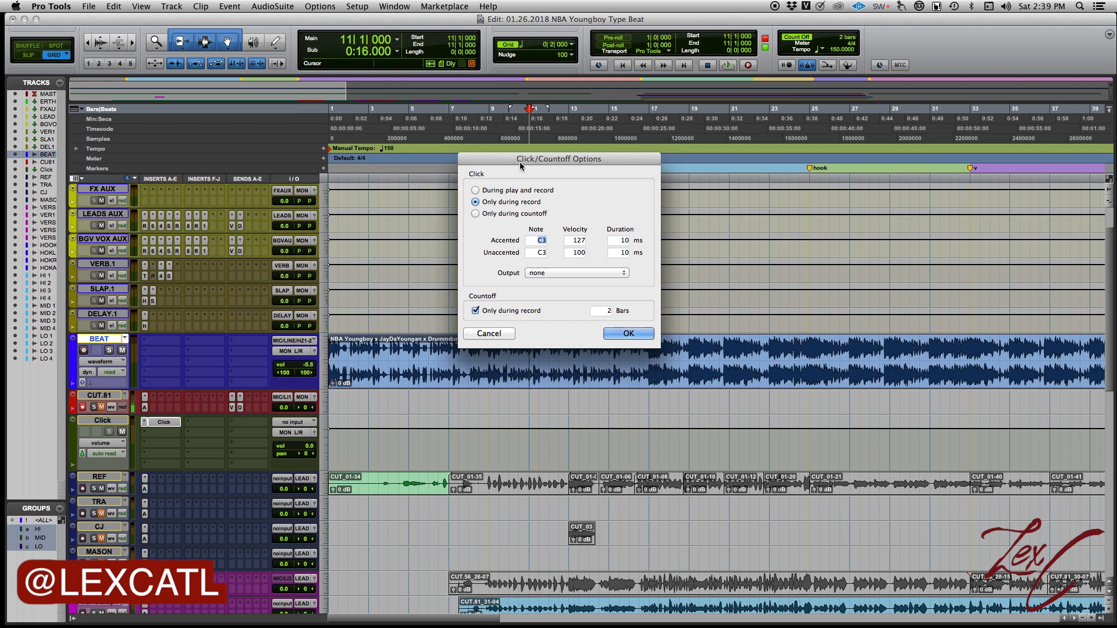
left_click_drag(521, 167, 526, 140)
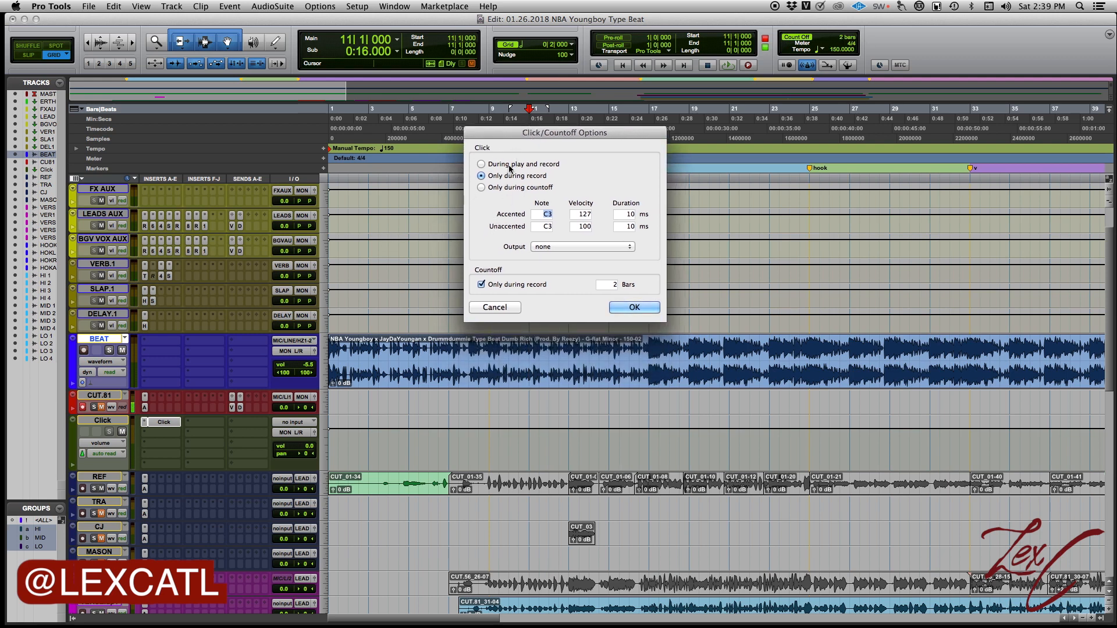
left_click(482, 164)
left_click(636, 308)
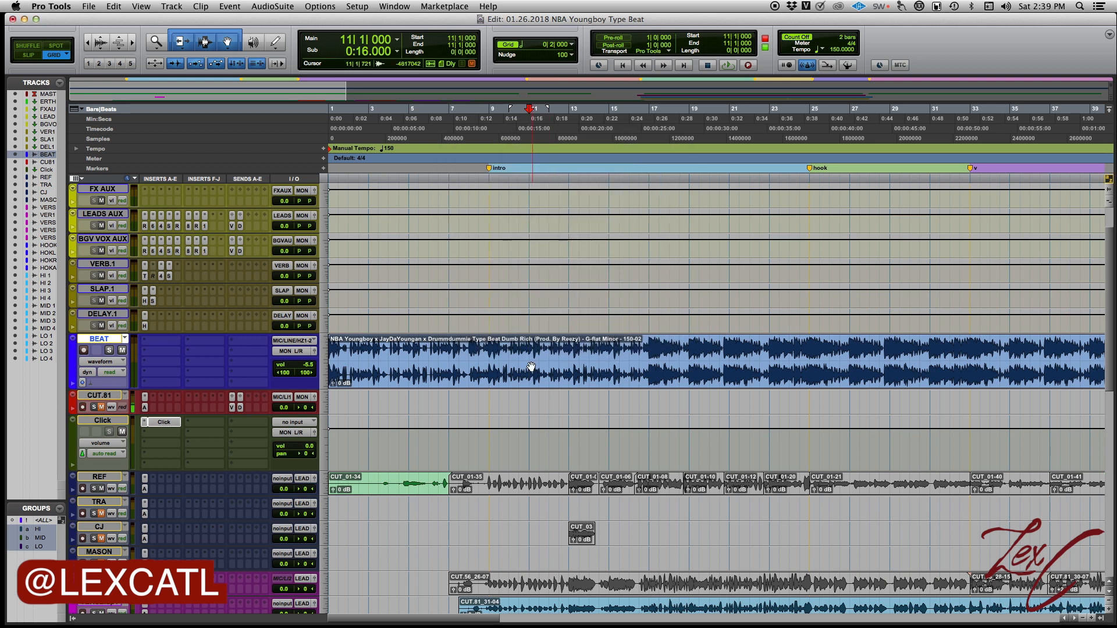
Play the beat from 11|1|000, then record a short test take on CUT.81 and undo it.
key("space")
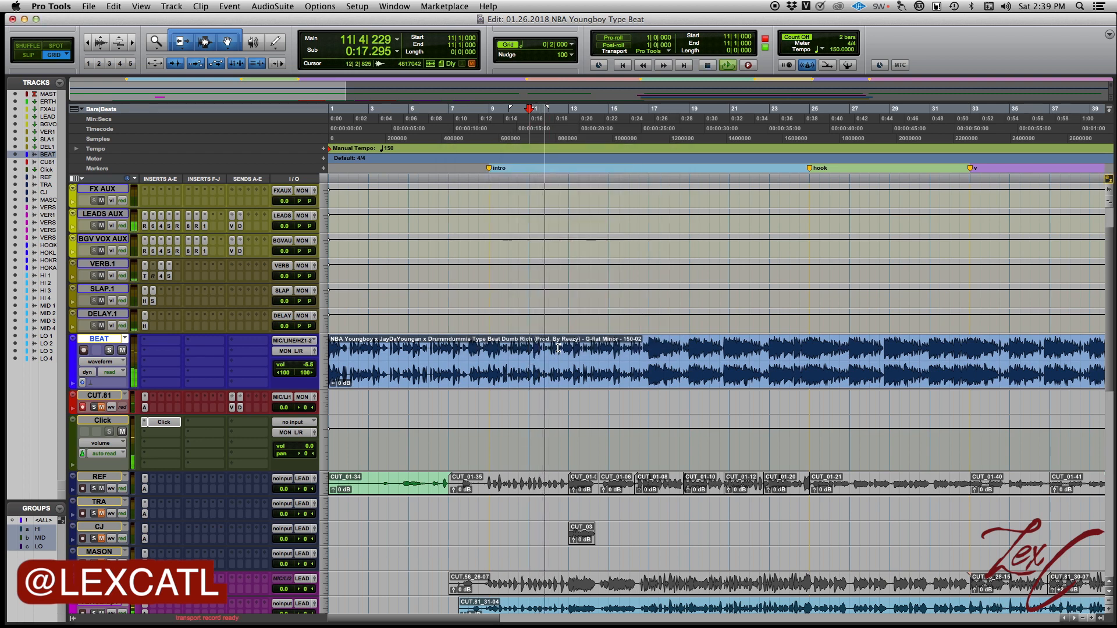
key("space")
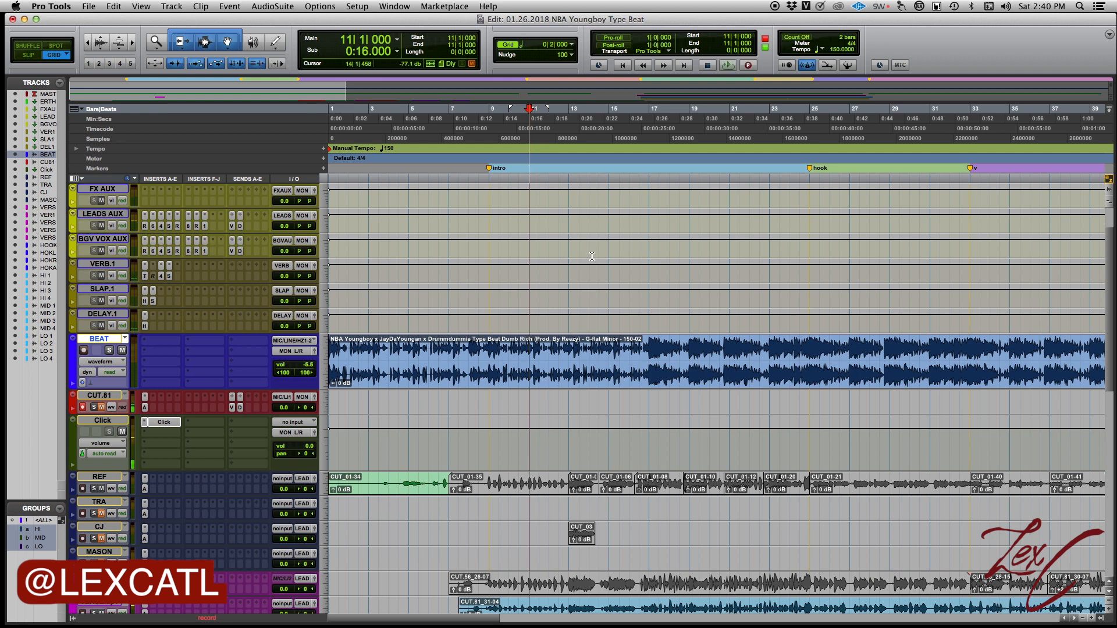
key("space")
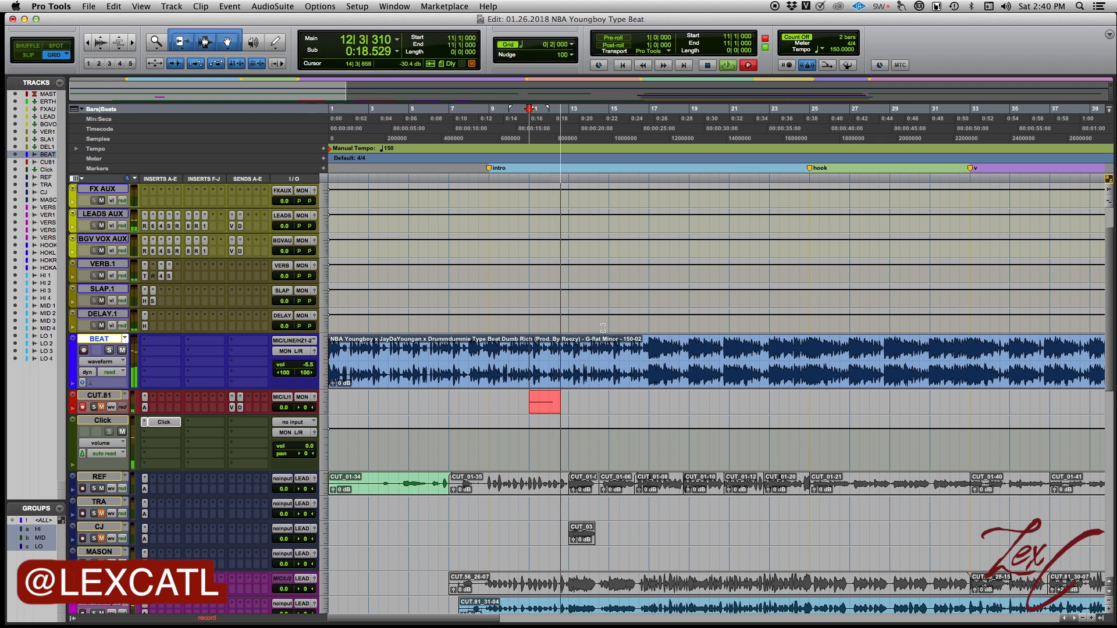
key("space")
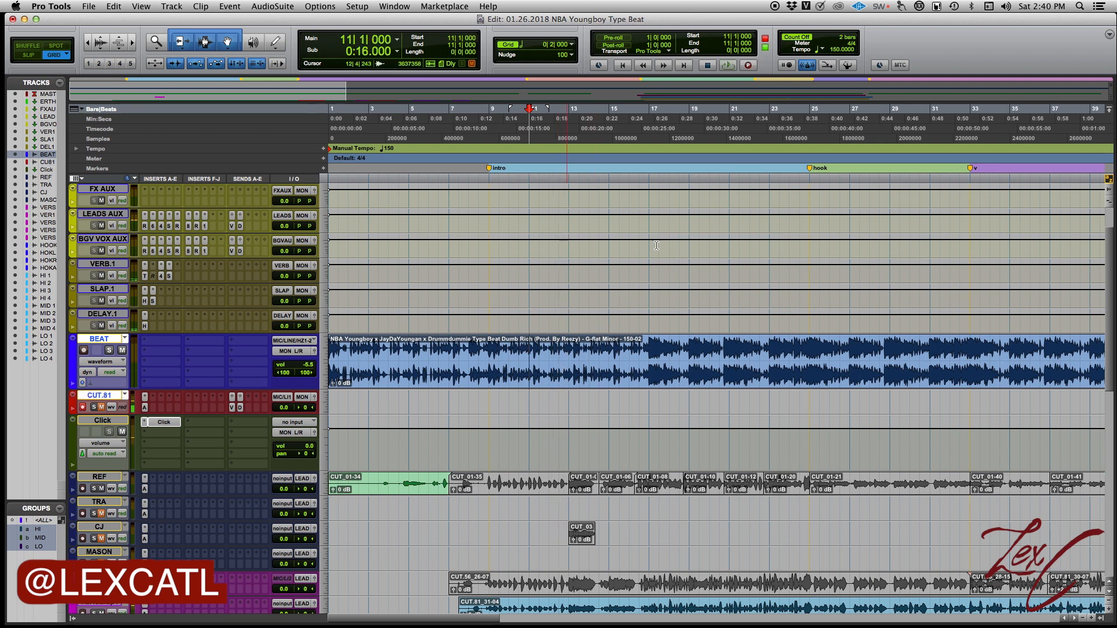
key("super+z")
Switch the click back to Only during record in the Click/Countoff Options.
double_click(847, 38)
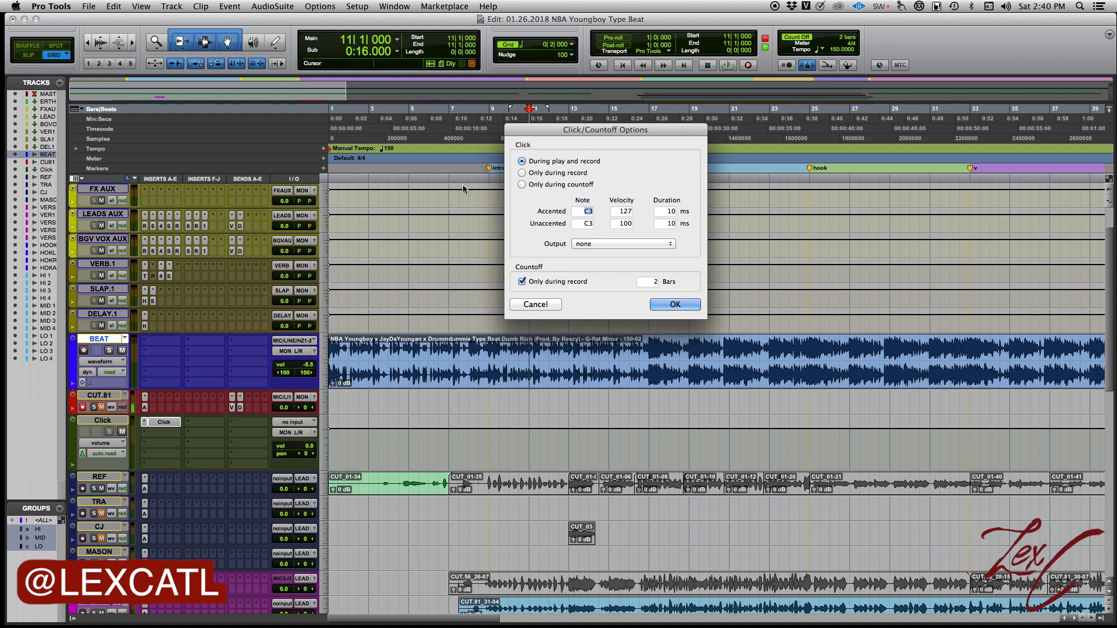
left_click(522, 173)
left_click(682, 307)
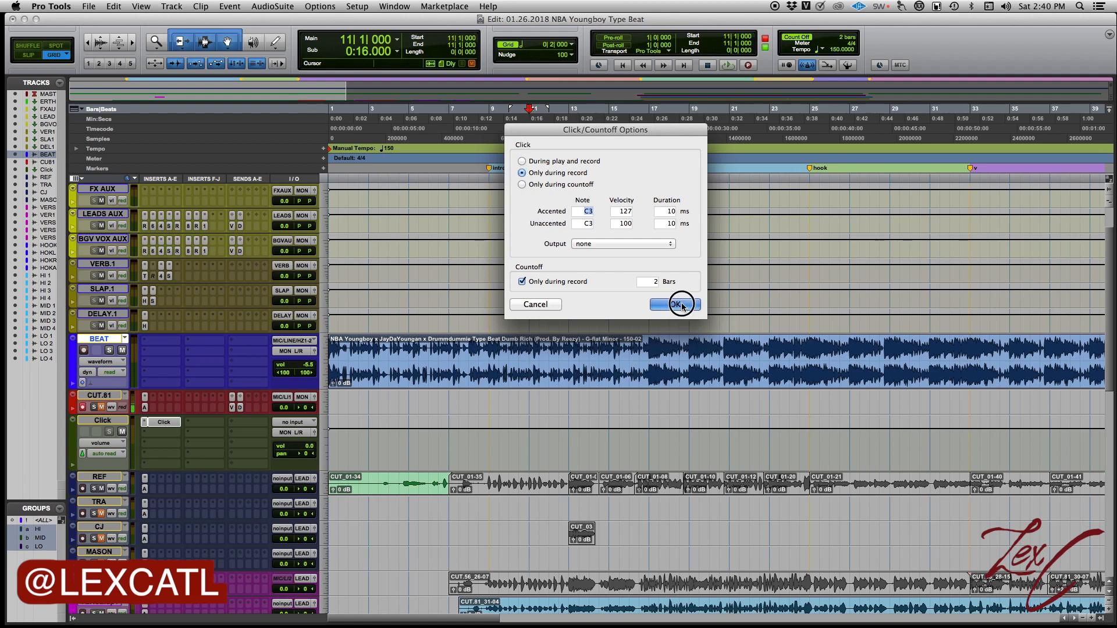
Play the beat from 9|1|000, then record a short test take on CUT.81 from there and undo it.
left_click(490, 343)
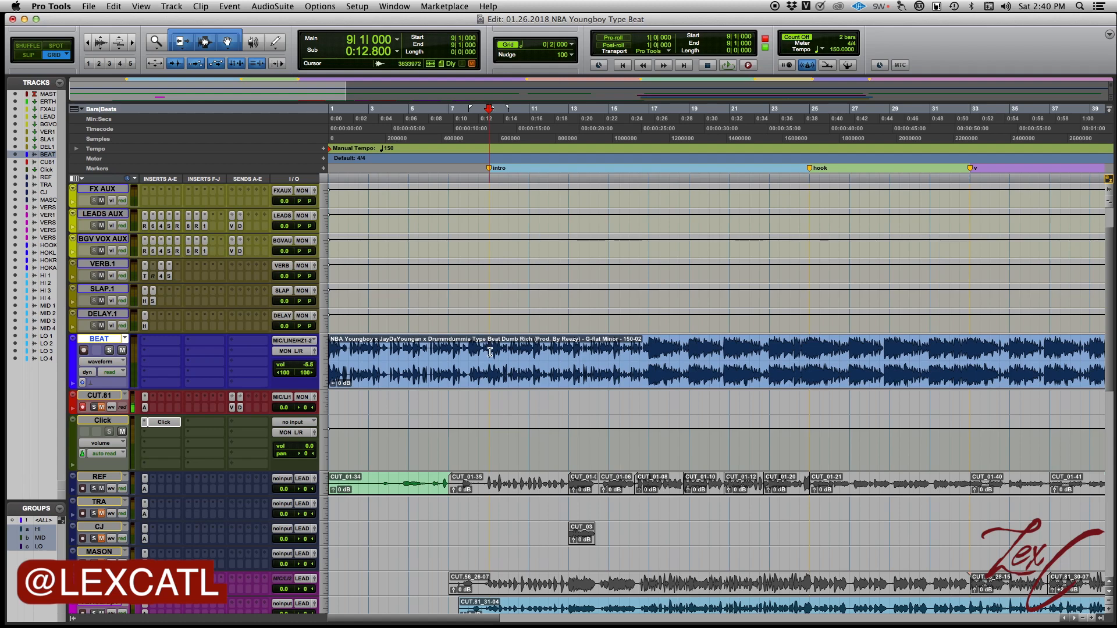
key("space")
key("space")
key("super+space")
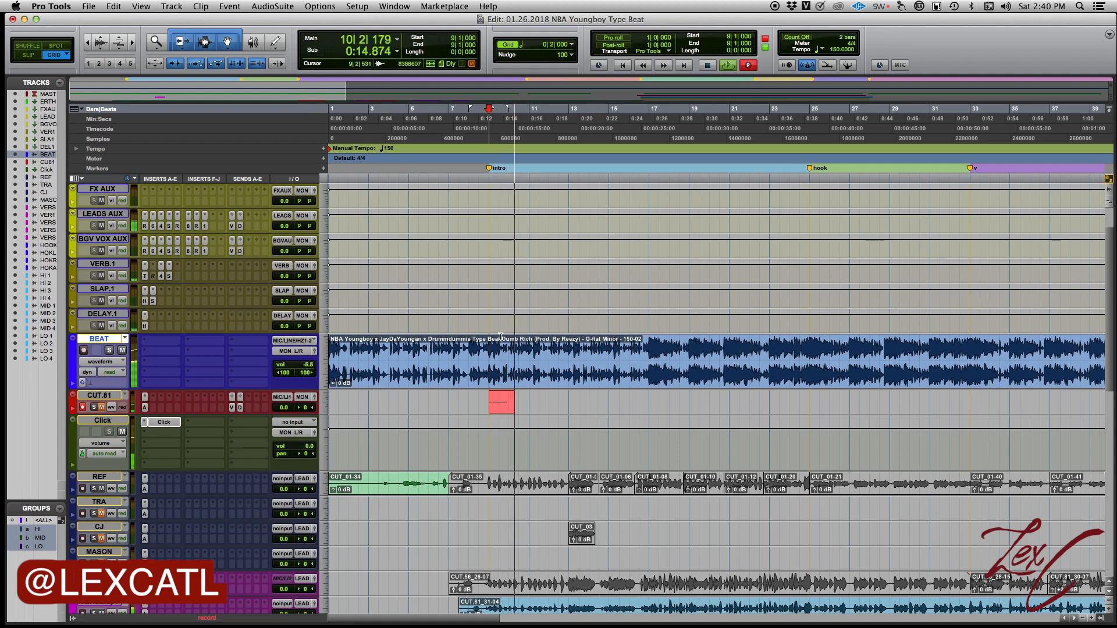
key("space")
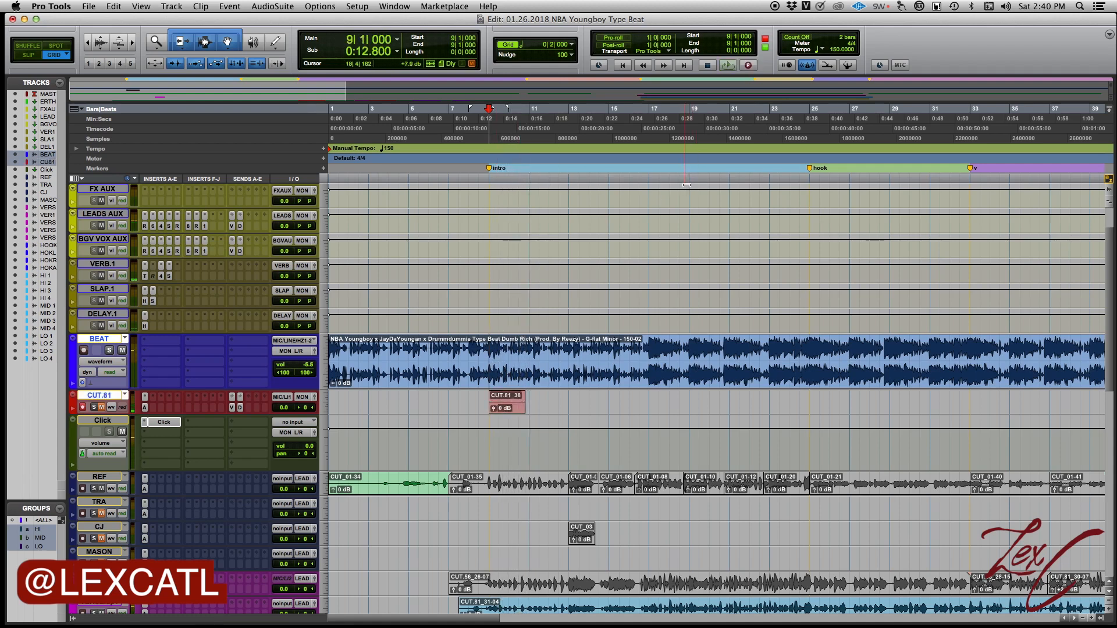
key("super+z")
Set the click to sound Only during countoff in the Click/Countoff Options.
left_click(847, 42)
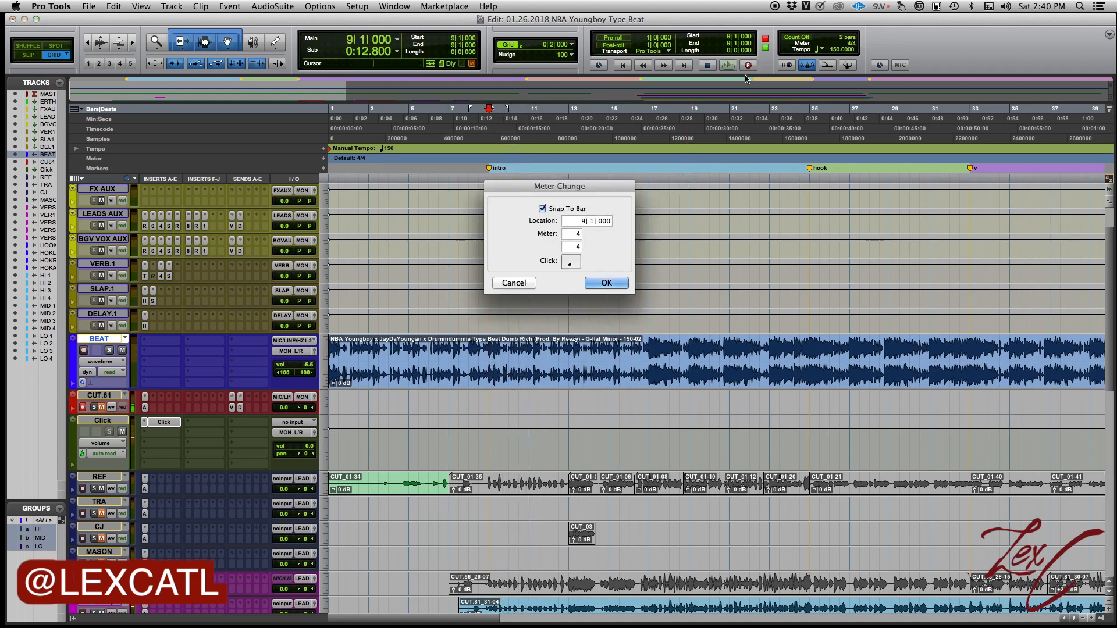
left_click(512, 282)
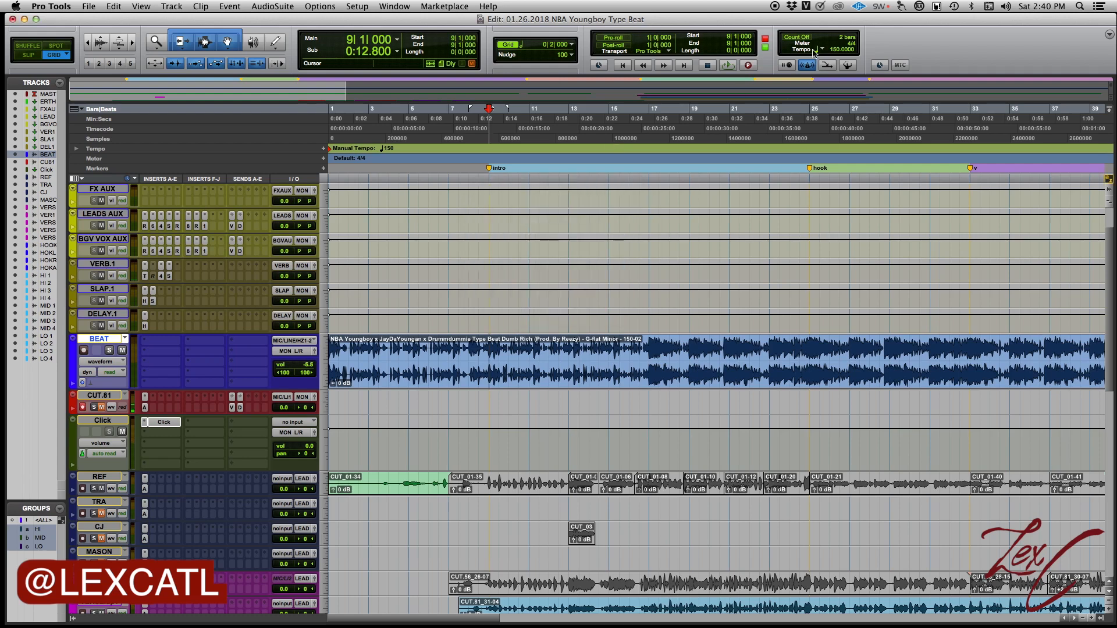
left_click(845, 39)
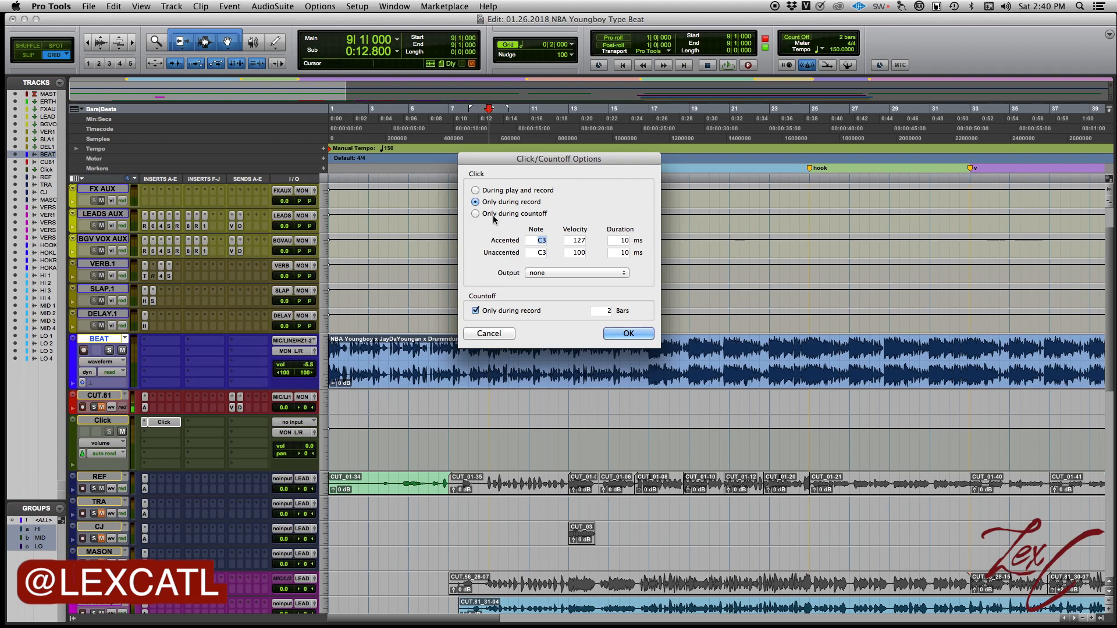
left_click(476, 214)
left_click(628, 334)
Return to the session start, toggle the countoff, and record a test take on CUT.81, discarding it.
key("Return")
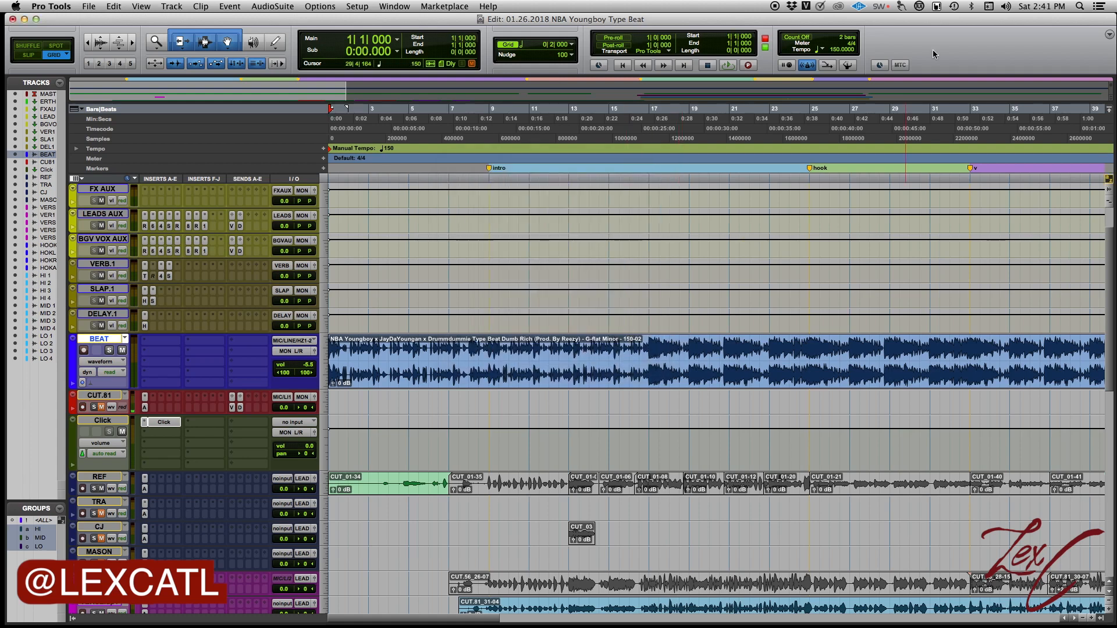
left_click(802, 37)
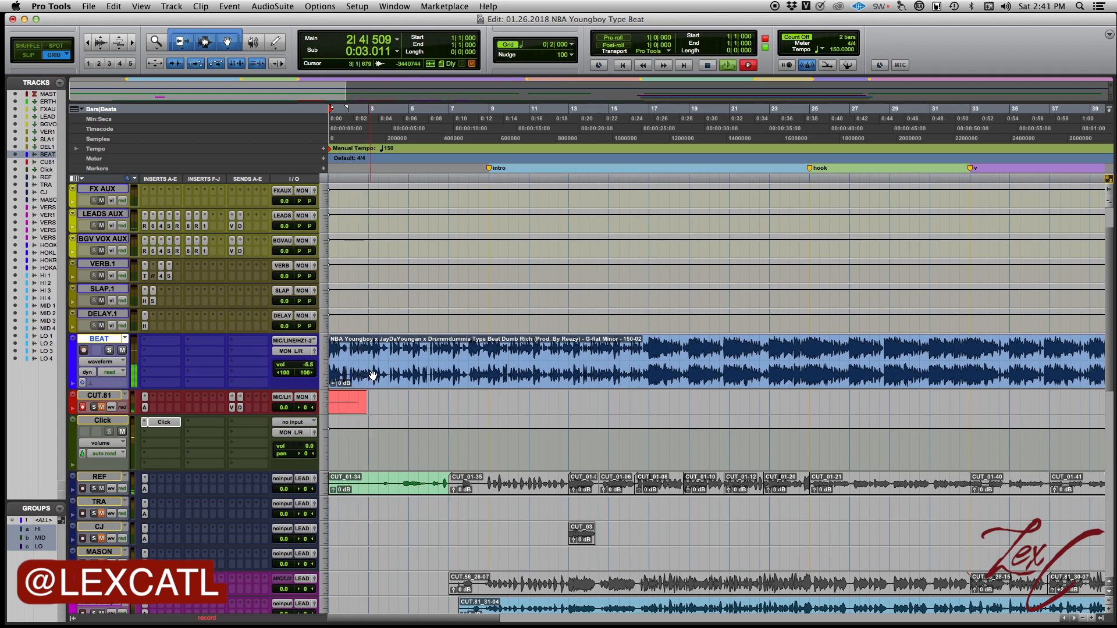
key("super+period")
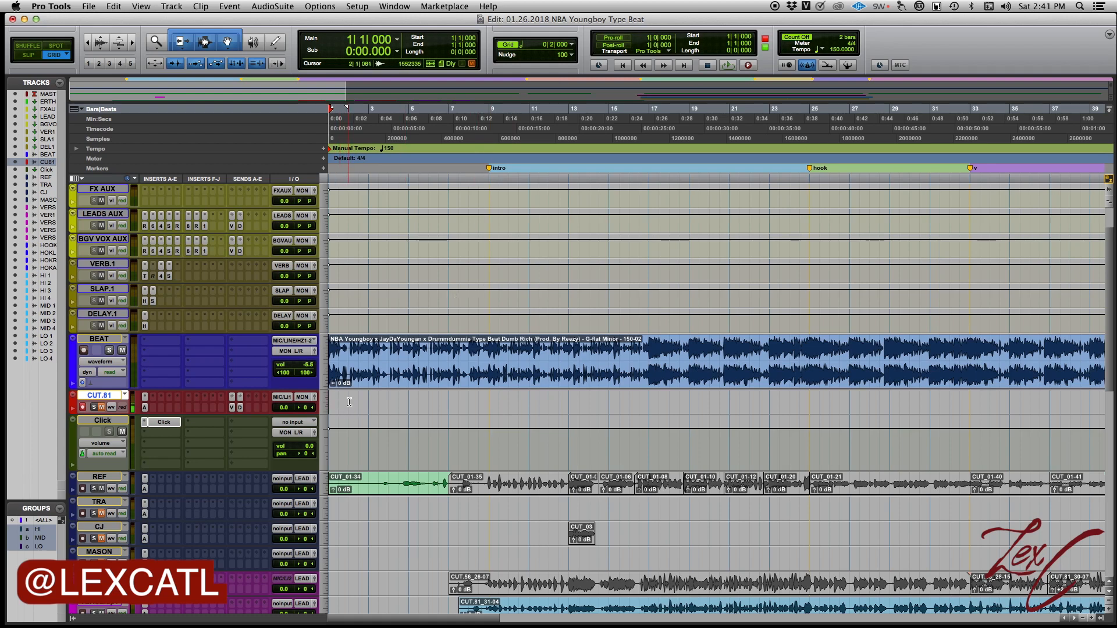
Select the whole beat clip and move it two bars later so it starts at 3|1|000.
left_click(361, 381)
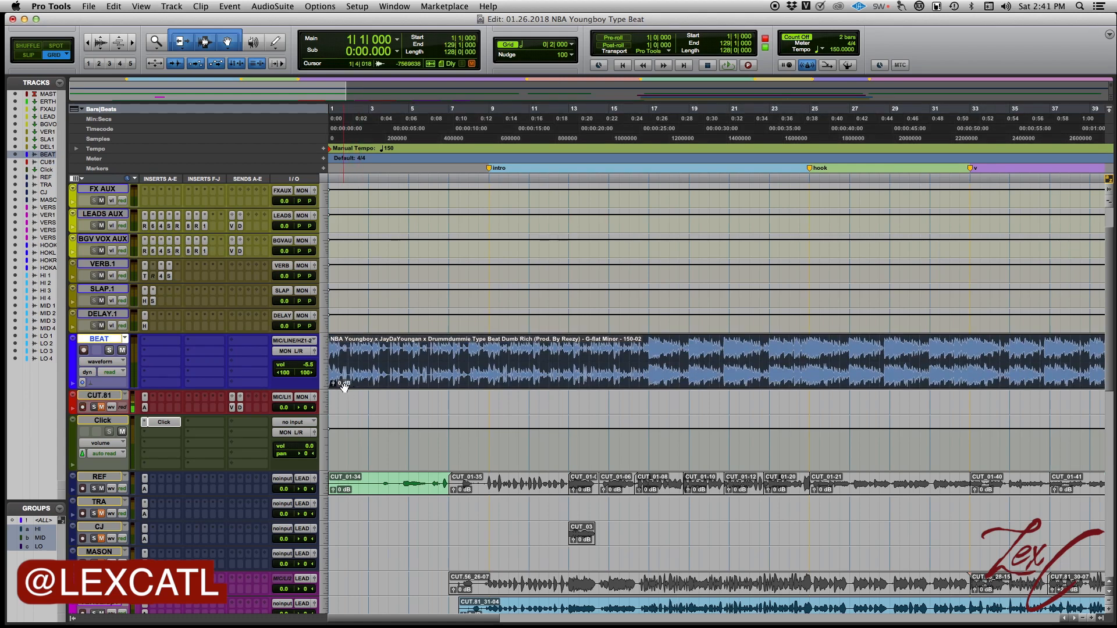
left_click_drag(342, 384, 381, 384)
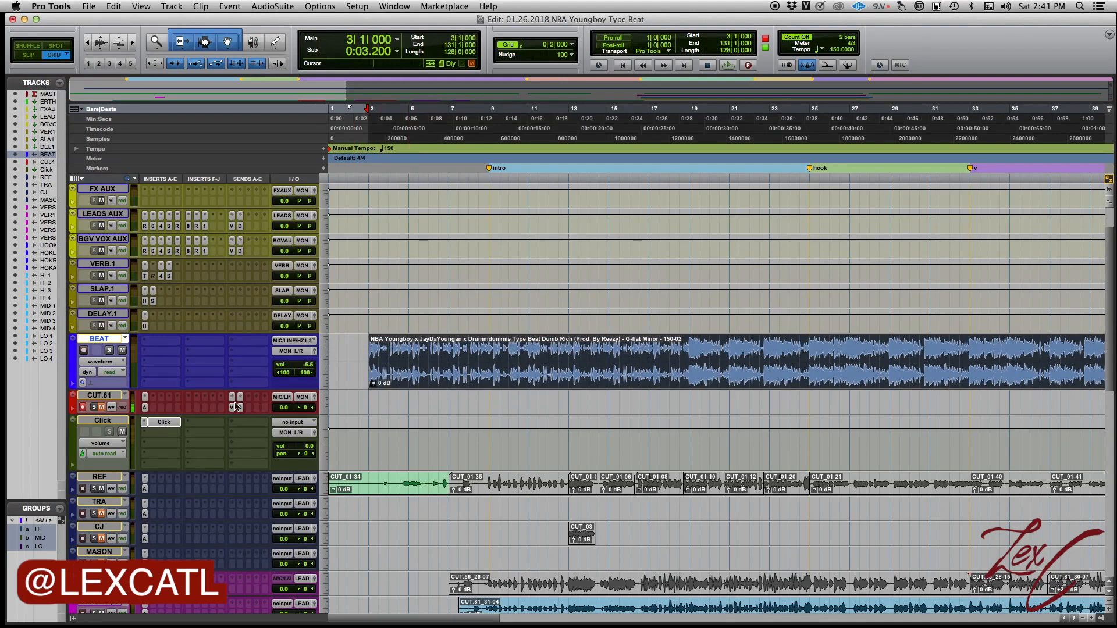
left_click(228, 41)
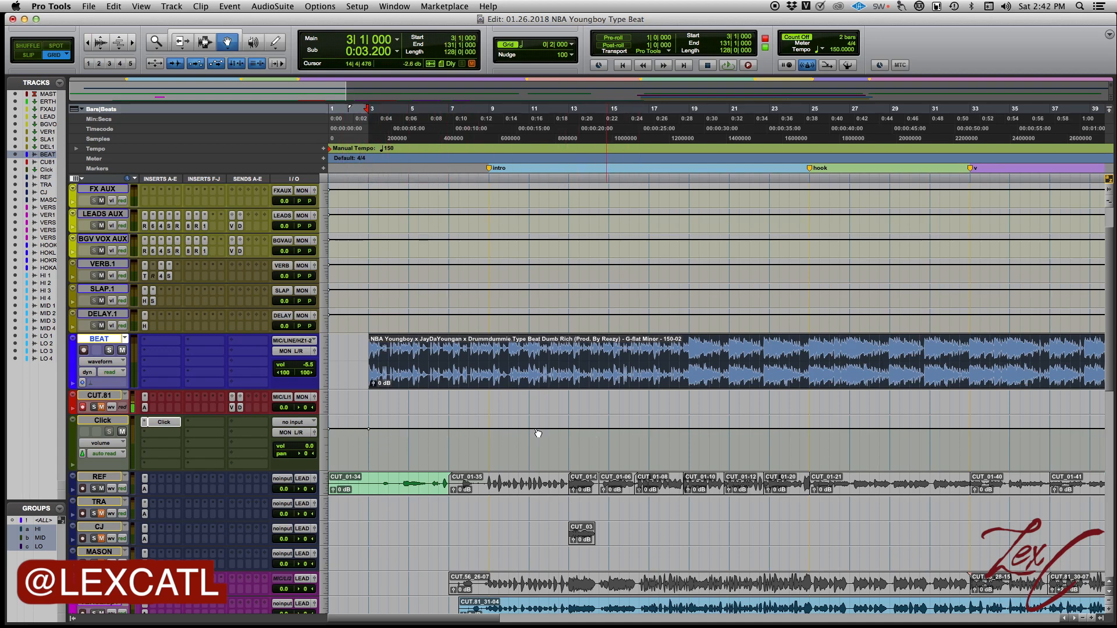
left_click(203, 31)
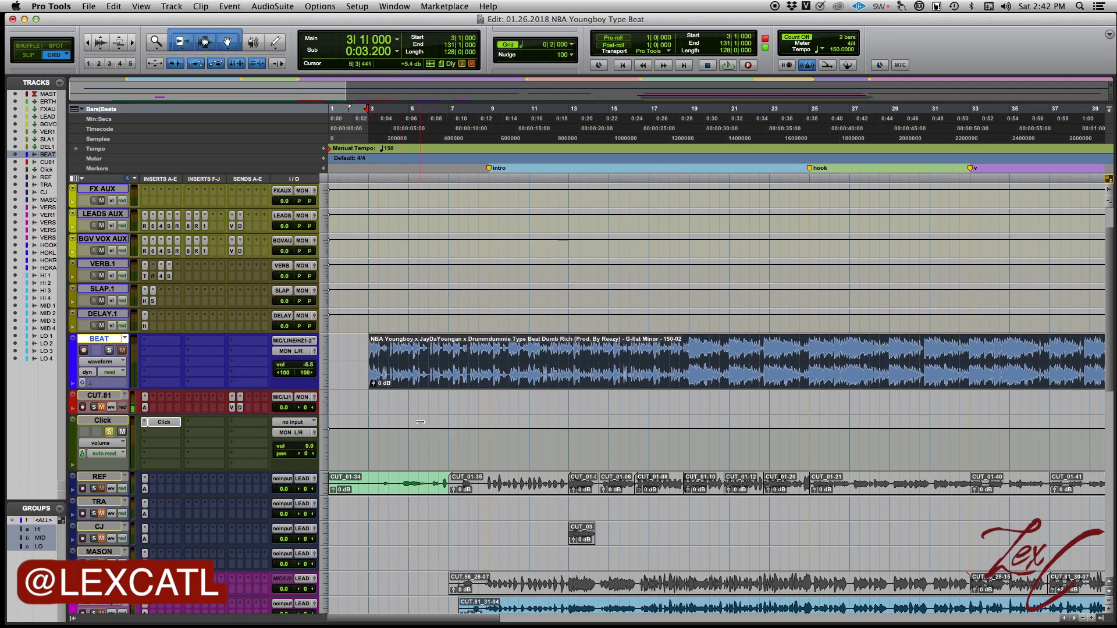
With the Click track soloed, play the session briefly from 3|1|000.
key("space")
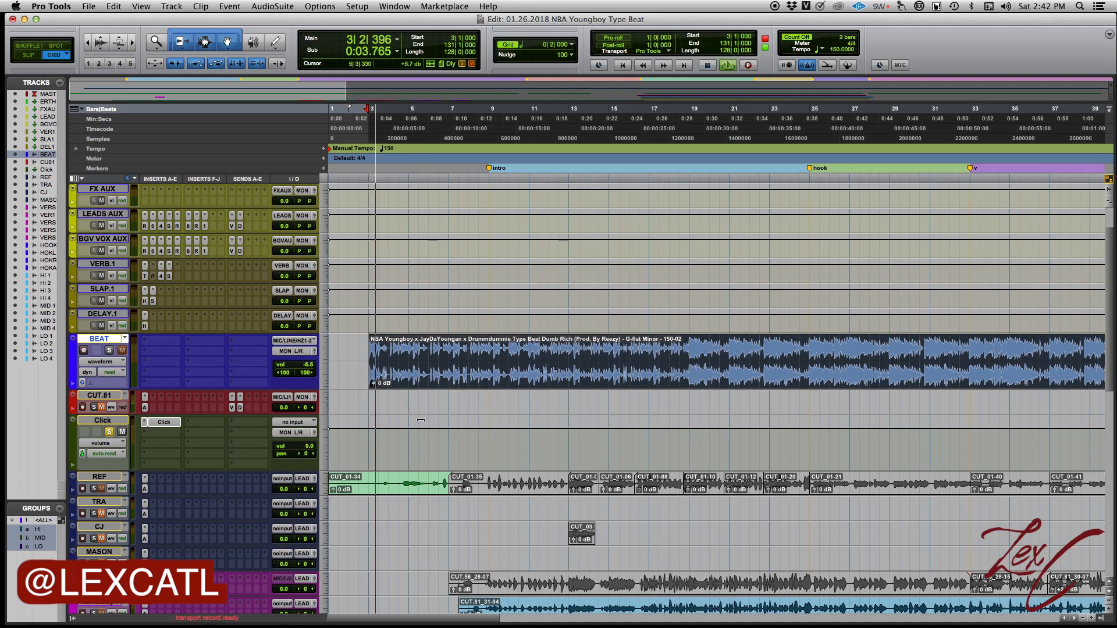
key("space")
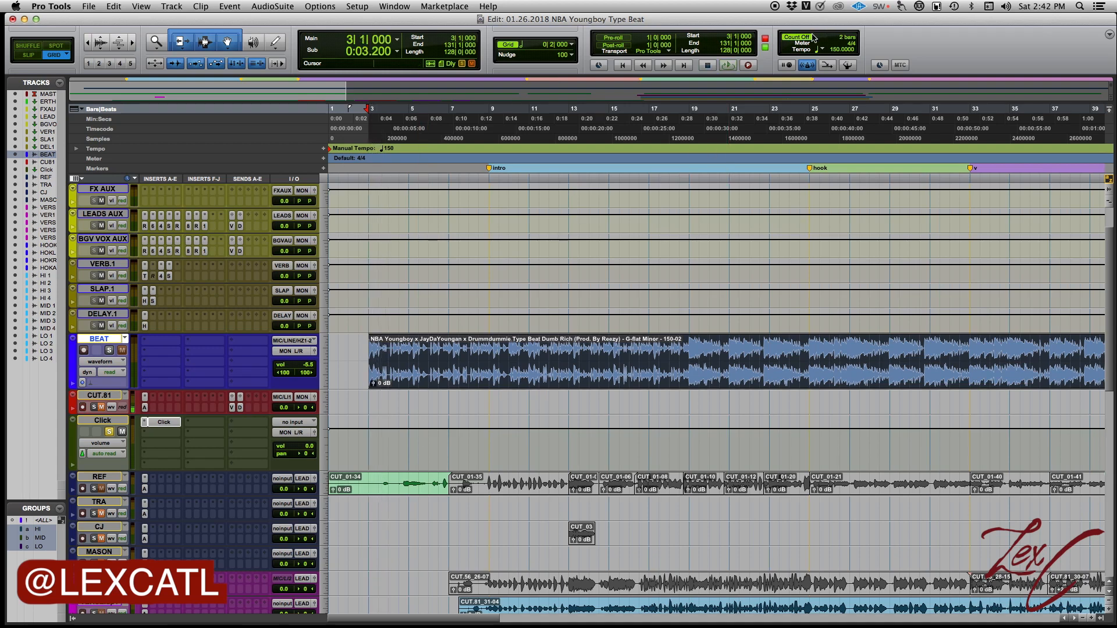
Set the click to sound During play and record in the Click/Countoff Options and start playback from 3|1|000.
double_click(844, 41)
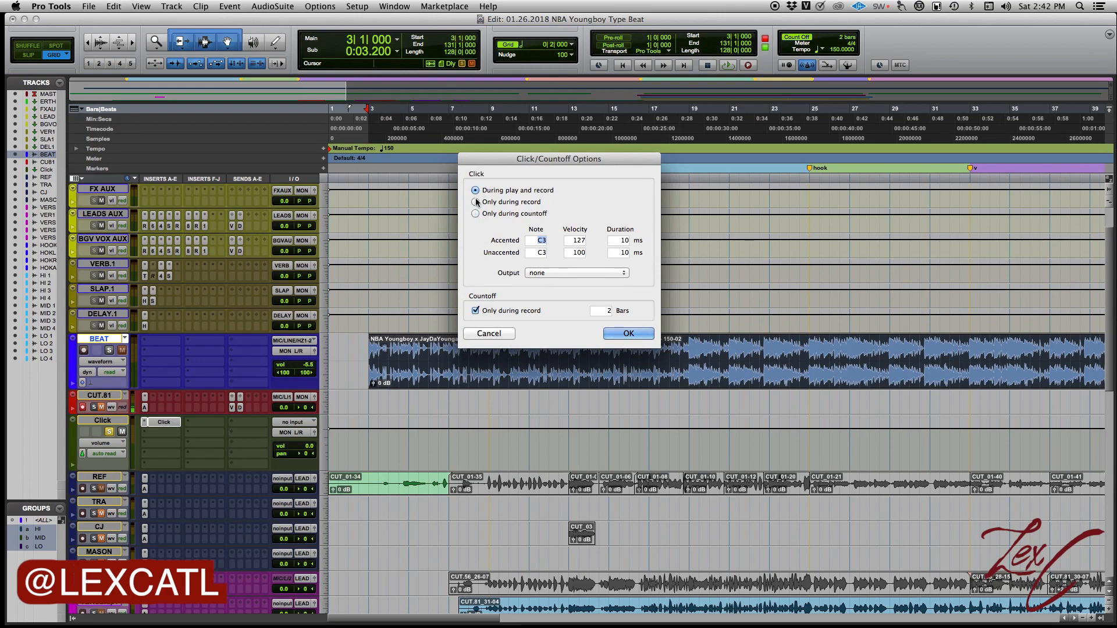
left_click(630, 333)
key("space")
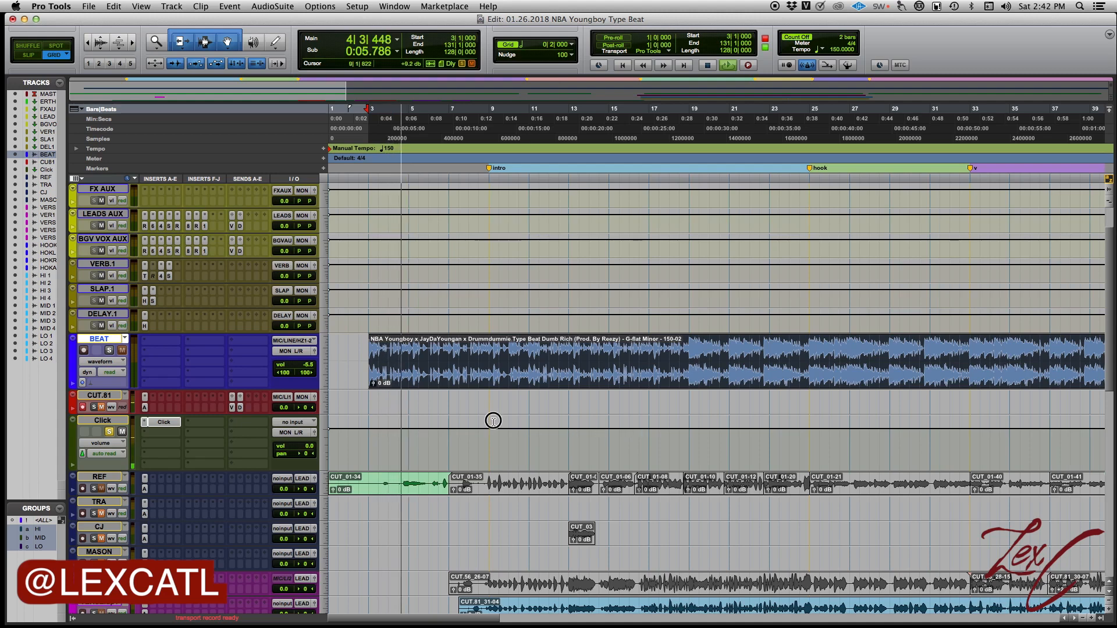
Lower the Click track's volume line during playback, reset the volume to 0.0 dB, and stop playback.
left_click_drag(494, 420, 498, 318)
left_click(509, 440)
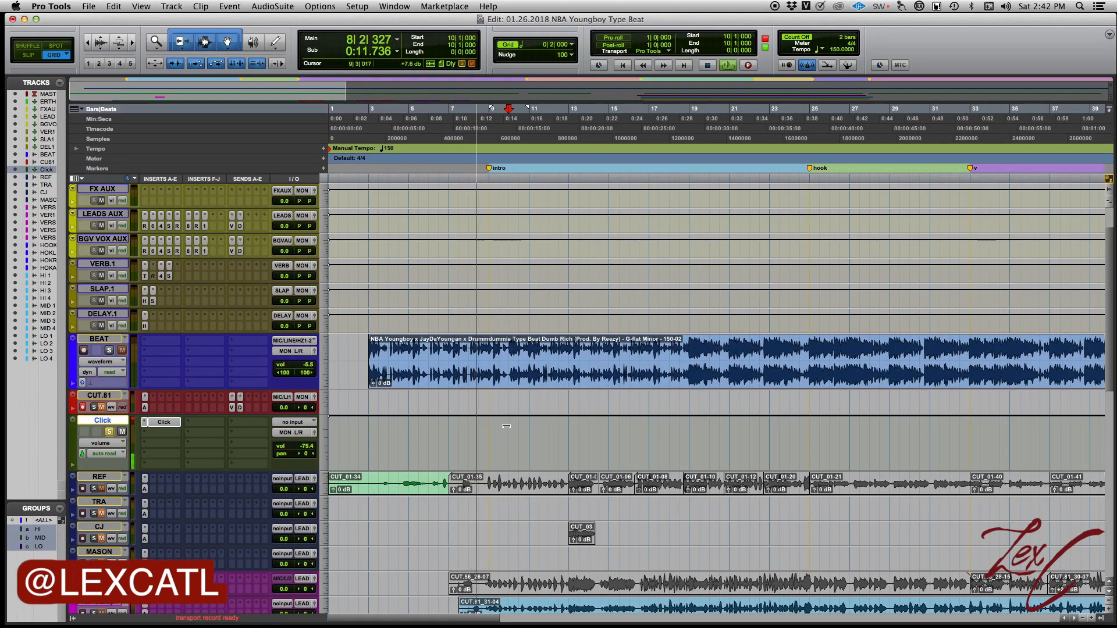
left_click_drag(494, 424, 494, 440)
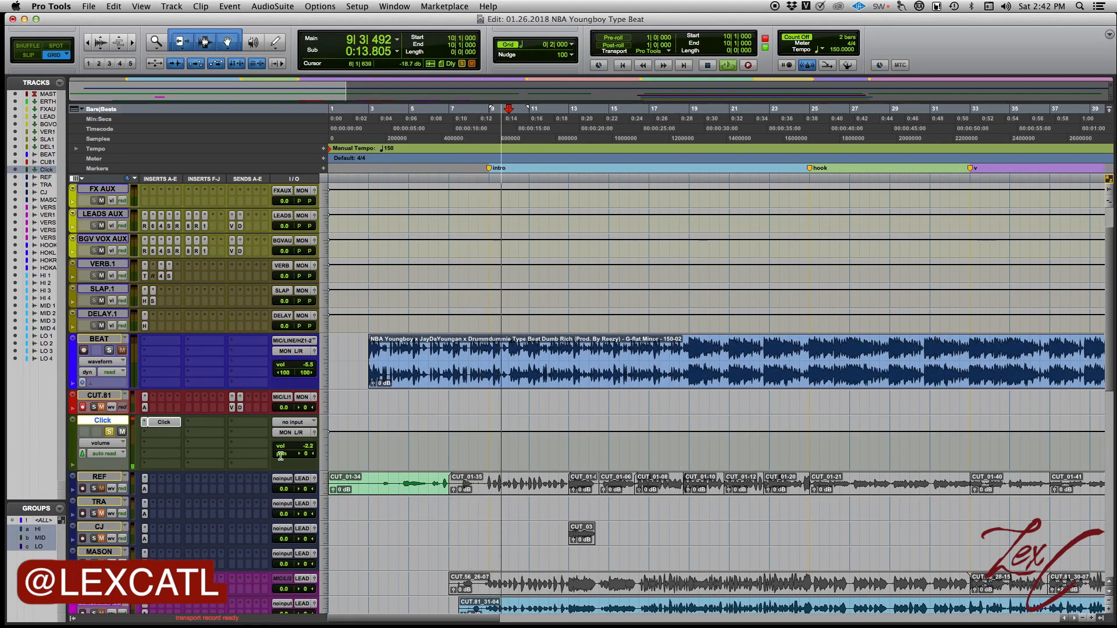
left_click(303, 447, "alt")
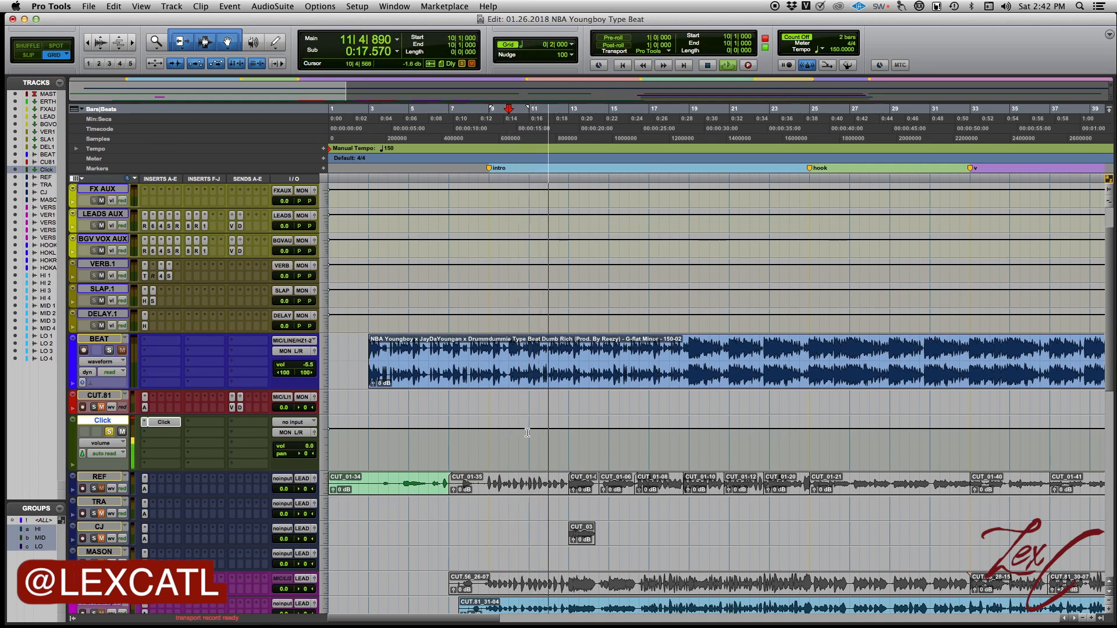
key("space")
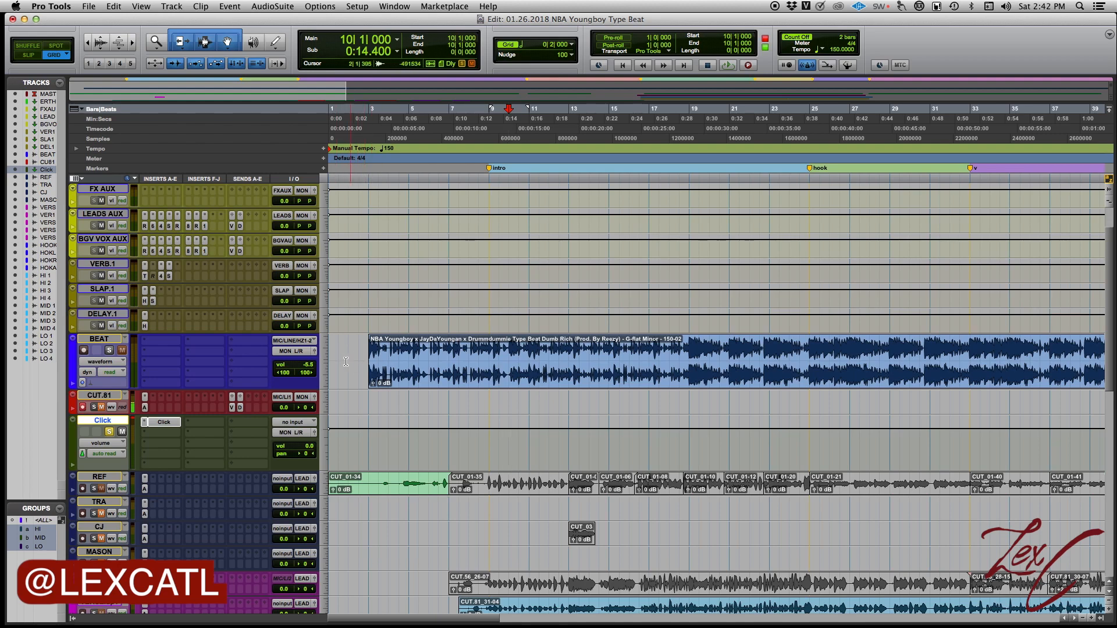
Move the BEAT clip two bars later to start at 5|1|000 and place the Click track's edit cursor there.
left_click_drag(388, 378, 309, 400)
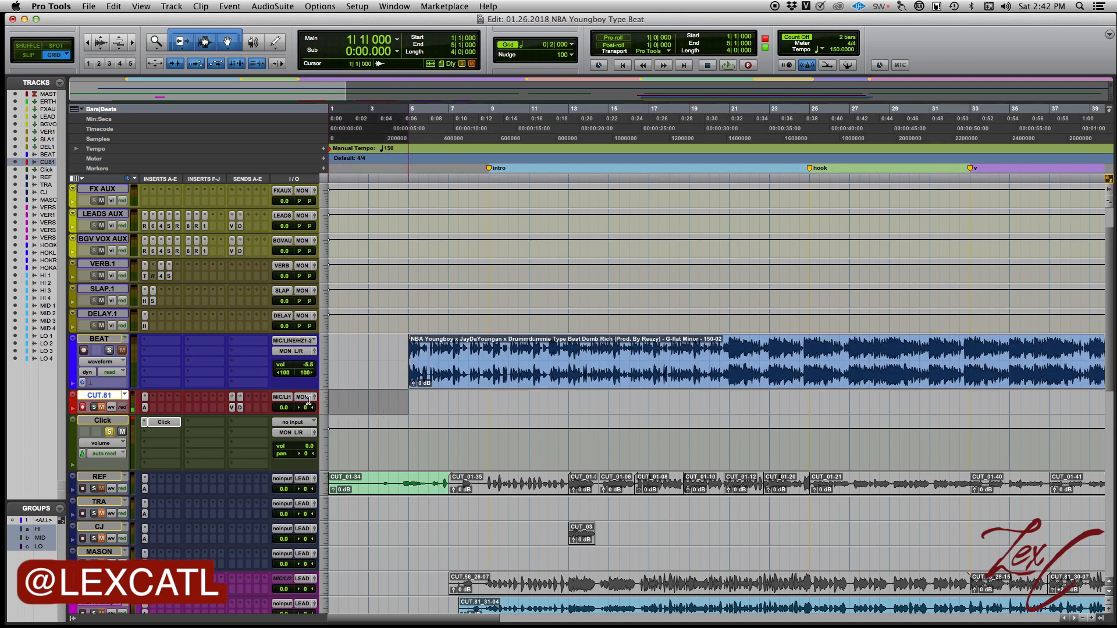
left_click(413, 436)
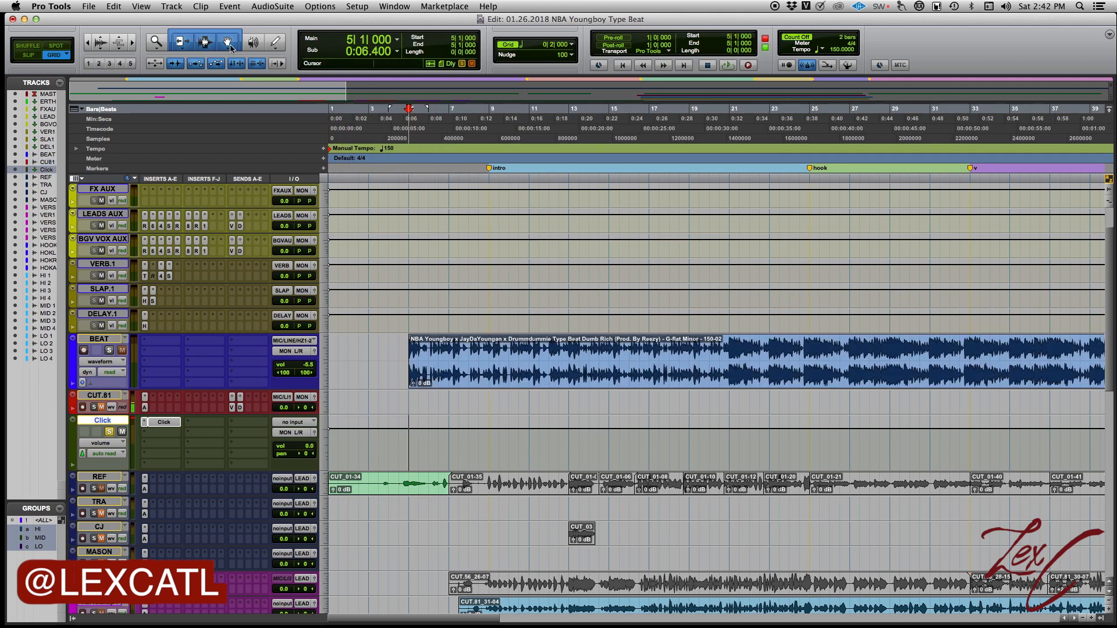
With the Grabber tool, add Click volume breakpoints just before and at 5|1|000, pulling the second down to silence.
left_click(228, 43)
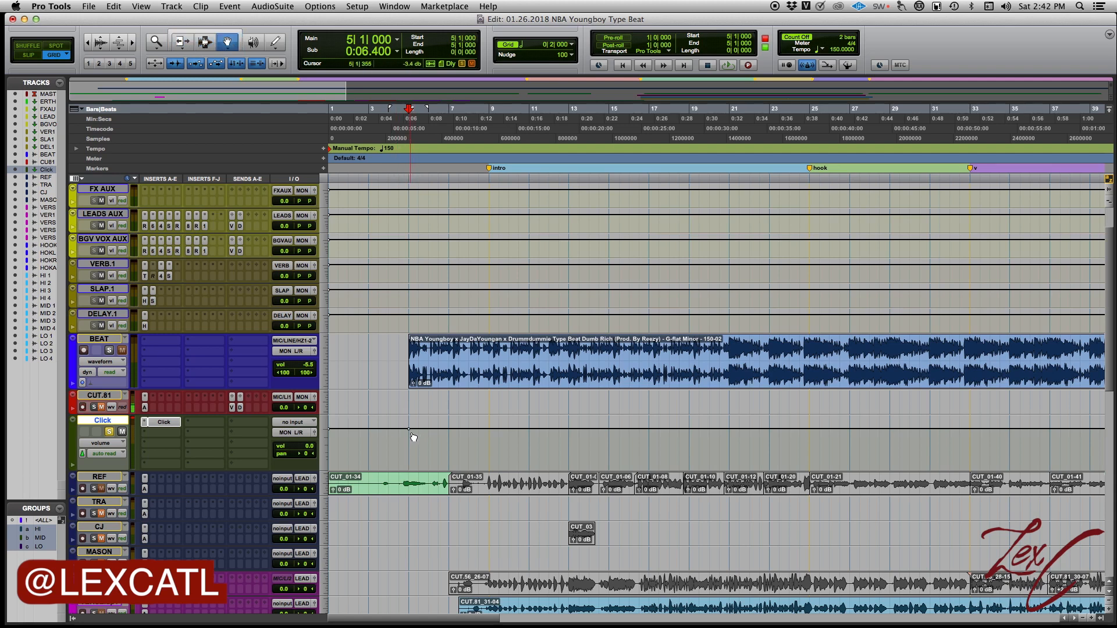
key("t")
key("t")
key("t")
key("t")
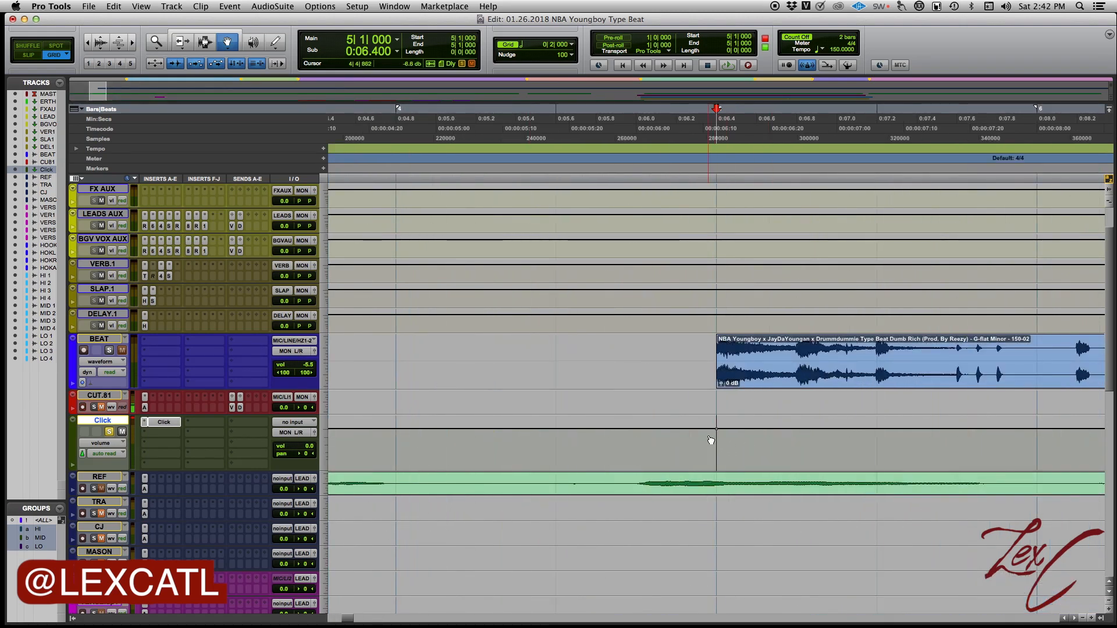
left_click(702, 430)
left_click_drag(717, 430, 716, 468)
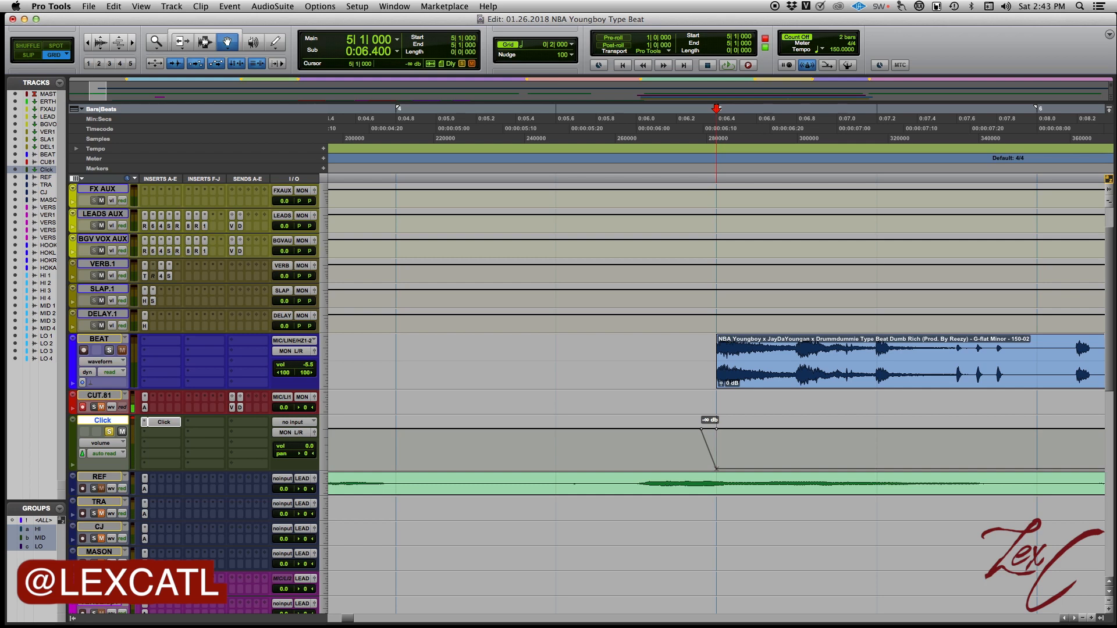
Reactivate the Smart Tool and return to the session start.
key("r")
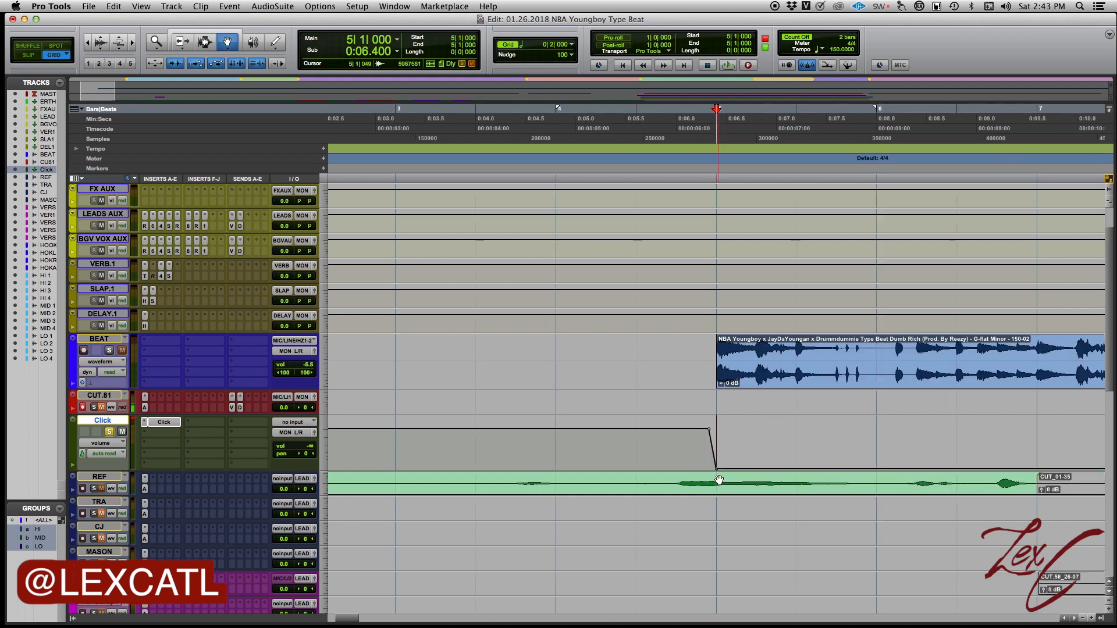
key("r")
key("r")
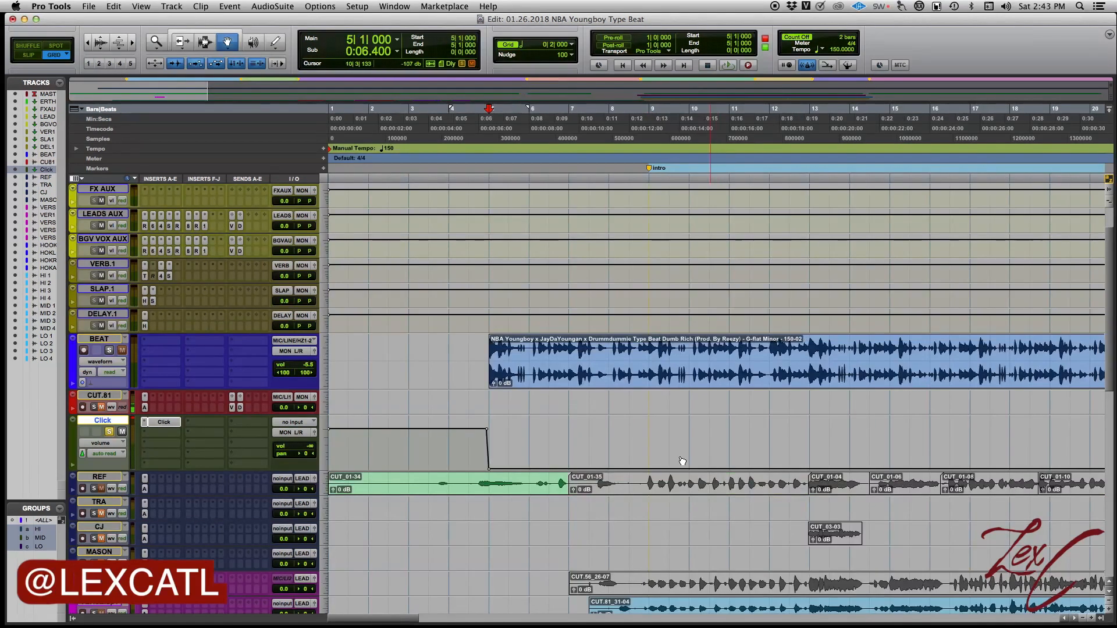
left_click(241, 31)
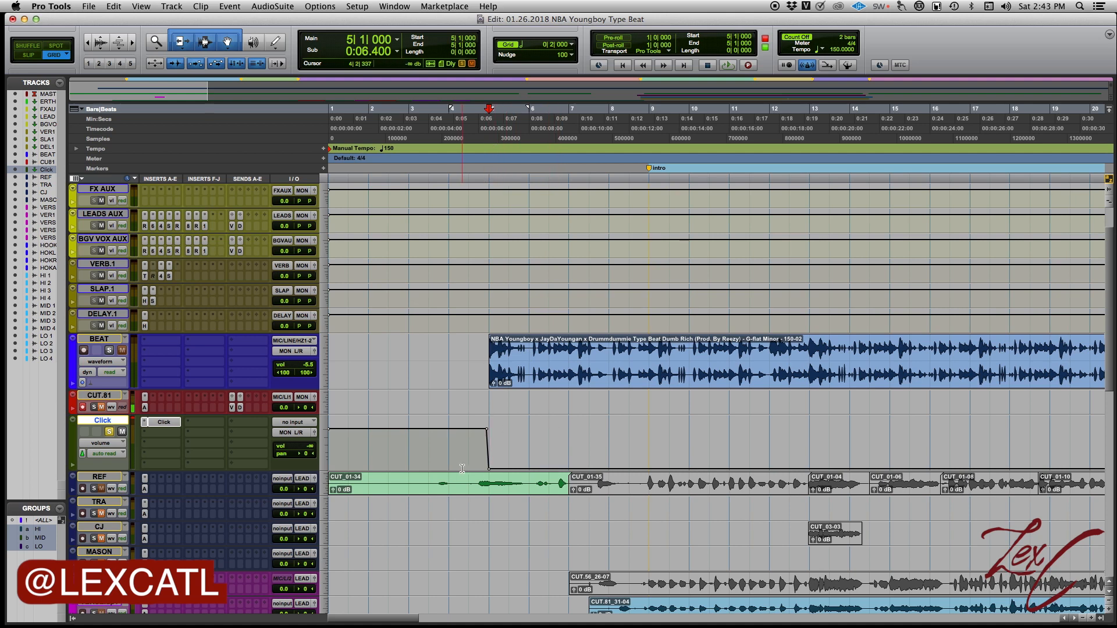
key("r")
key("Return")
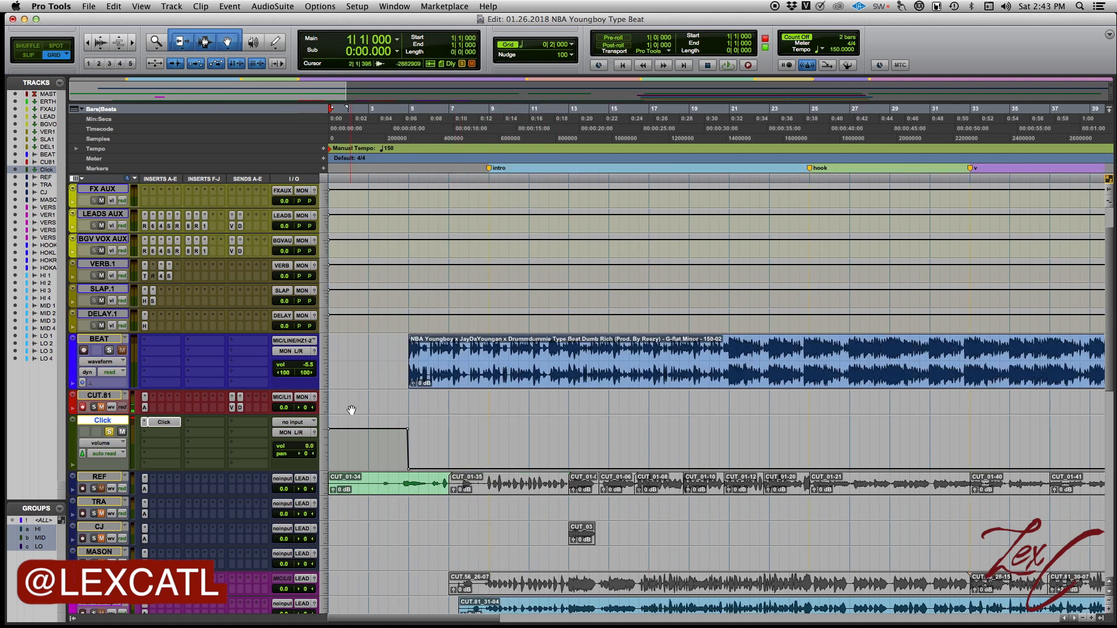
Unsolo the Click track and play the session from the start past the beat's entry.
left_click(109, 432)
key("space")
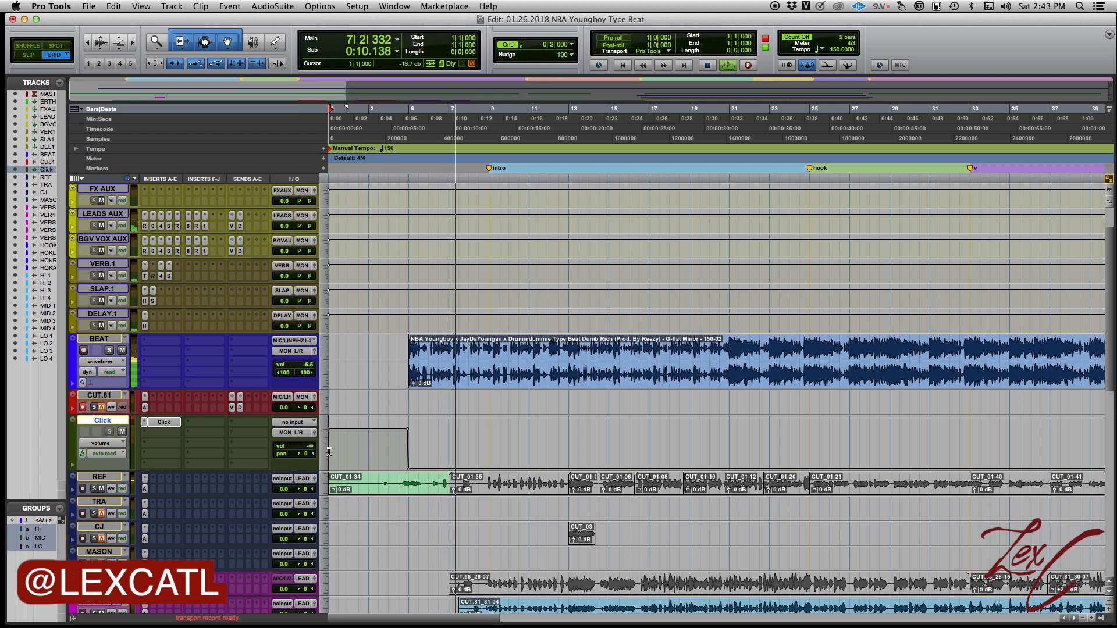
key("space")
Delete the Click volume automation between 4|1|000 and 13|1|000, and undo the deletion.
left_click_drag(390, 438, 578, 432)
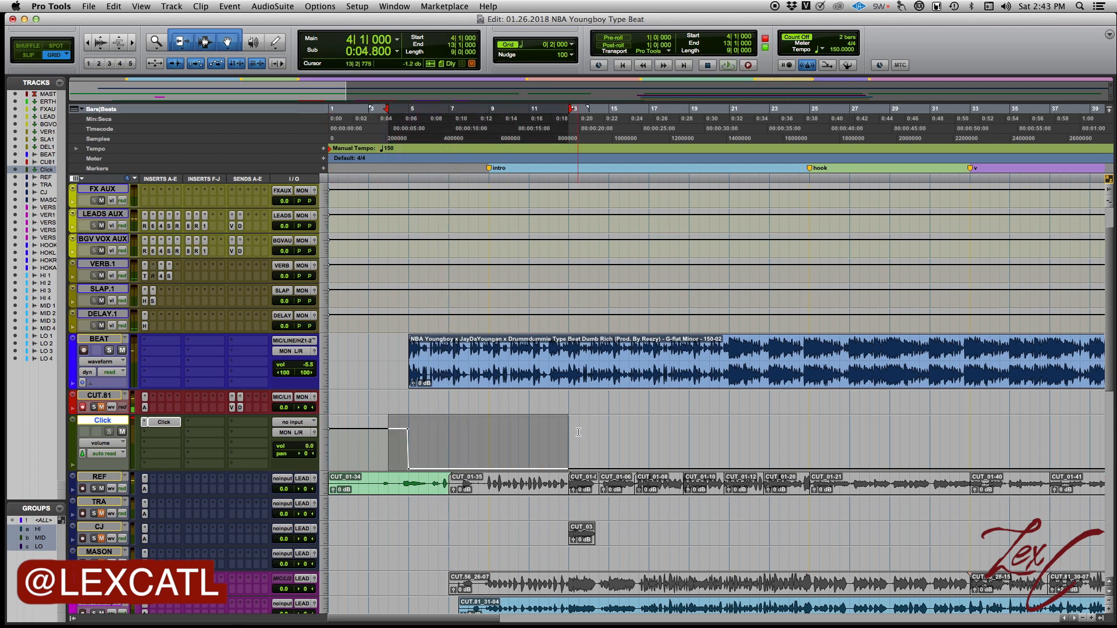
key("Delete")
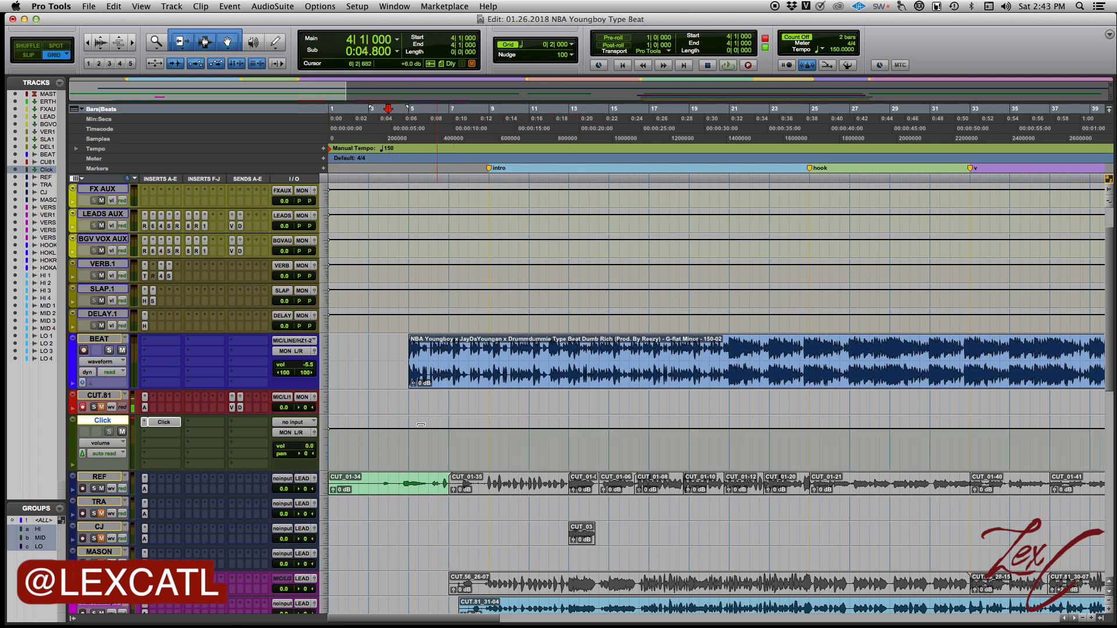
key("super+z")
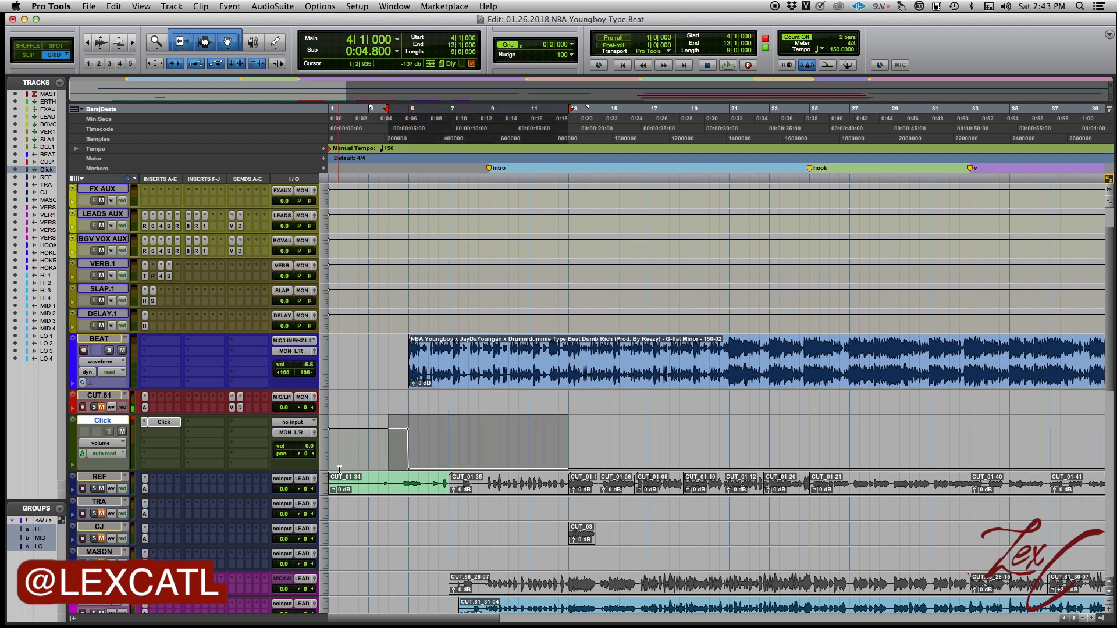
Delete the Click track's volume breakpoints in the range from 3|1|000 to 6|3|000.
left_click(370, 439)
left_click_drag(440, 439, 373, 443)
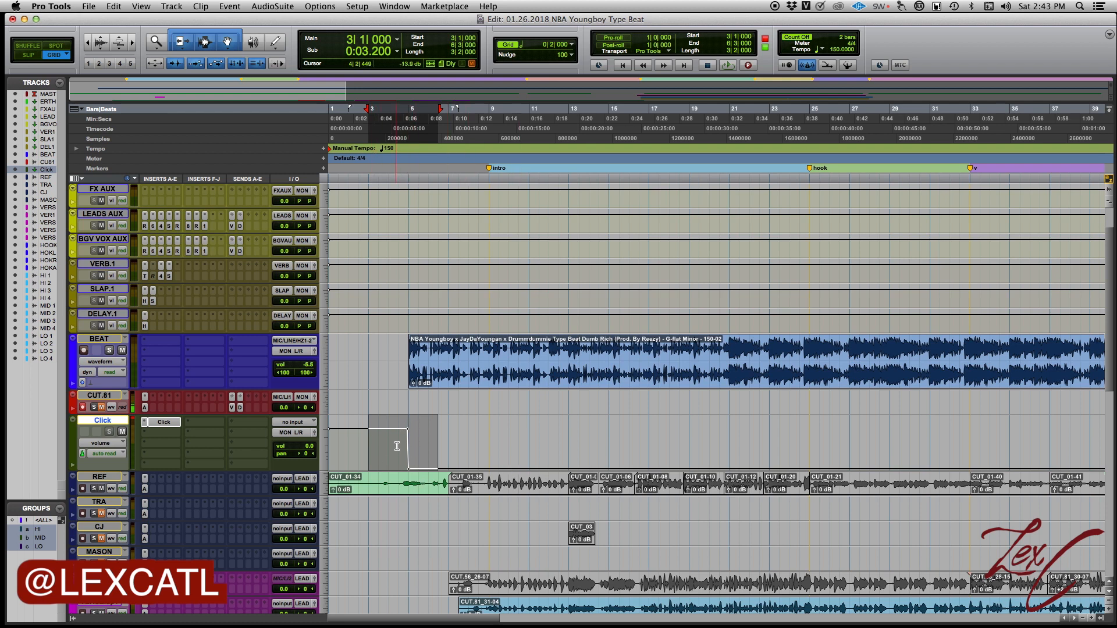
key("Delete")
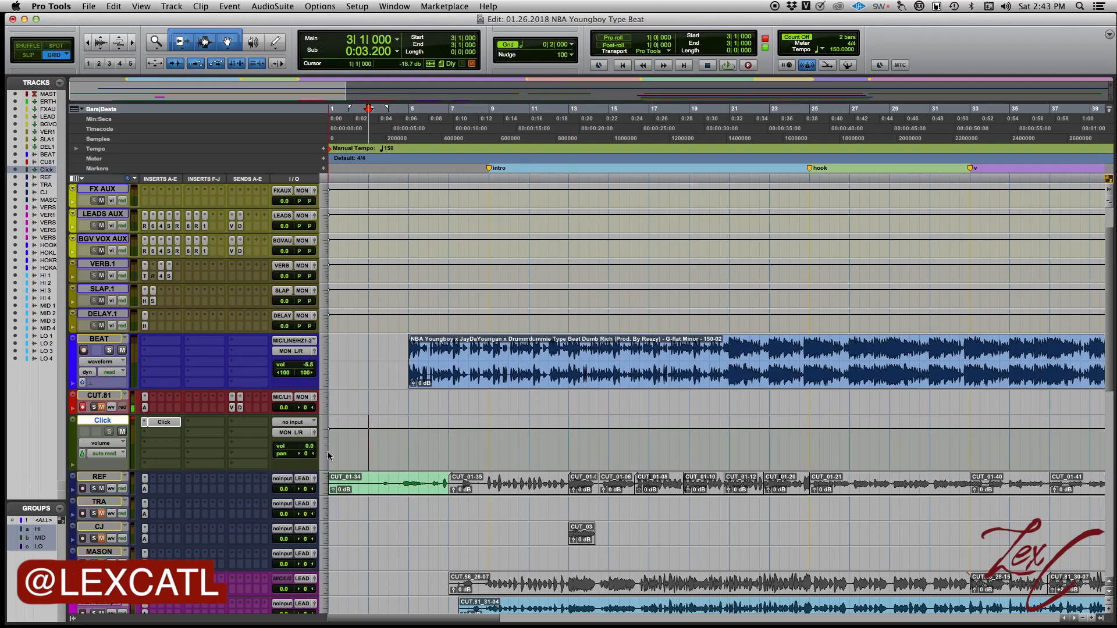
Lower the Click volume and reset it to 0.0 dB, and review the Click/Countoff Options without applying changes.
left_click_drag(363, 427, 320, 451)
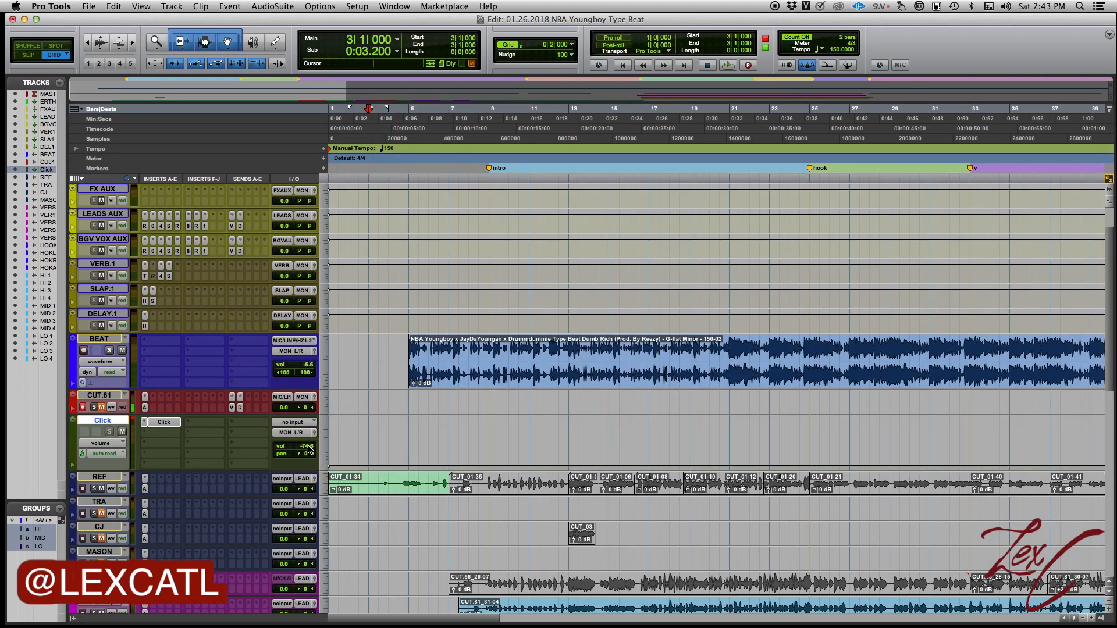
left_click(309, 450, "alt")
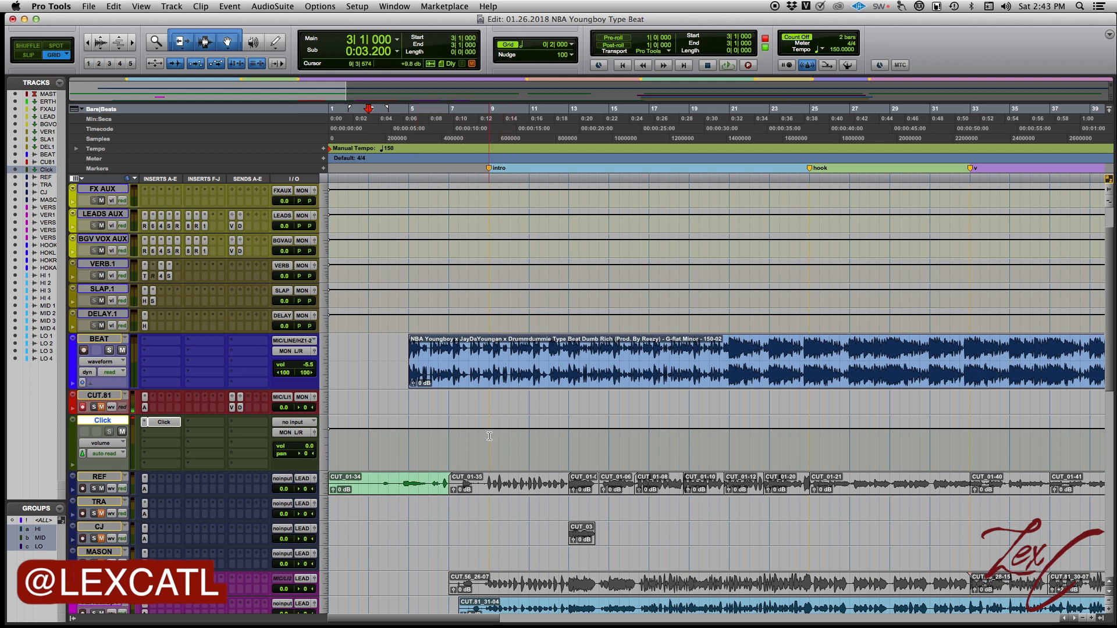
double_click(851, 41)
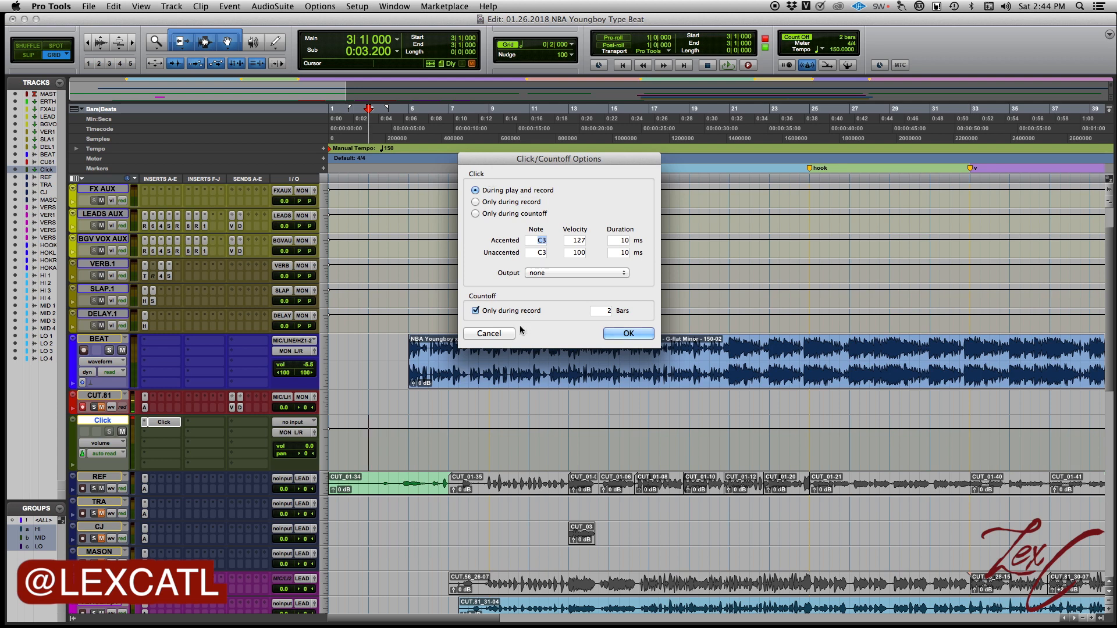
left_click(495, 334)
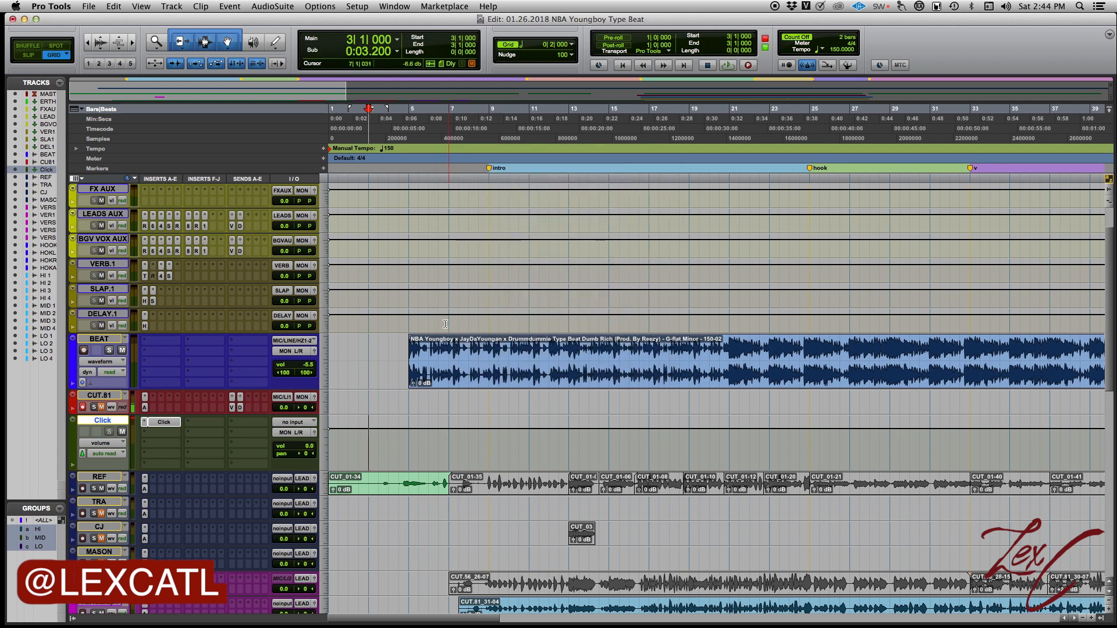
Move the BEAT clip back to the session start at 1|1|000 and save the session.
left_click_drag(440, 373, 361, 372)
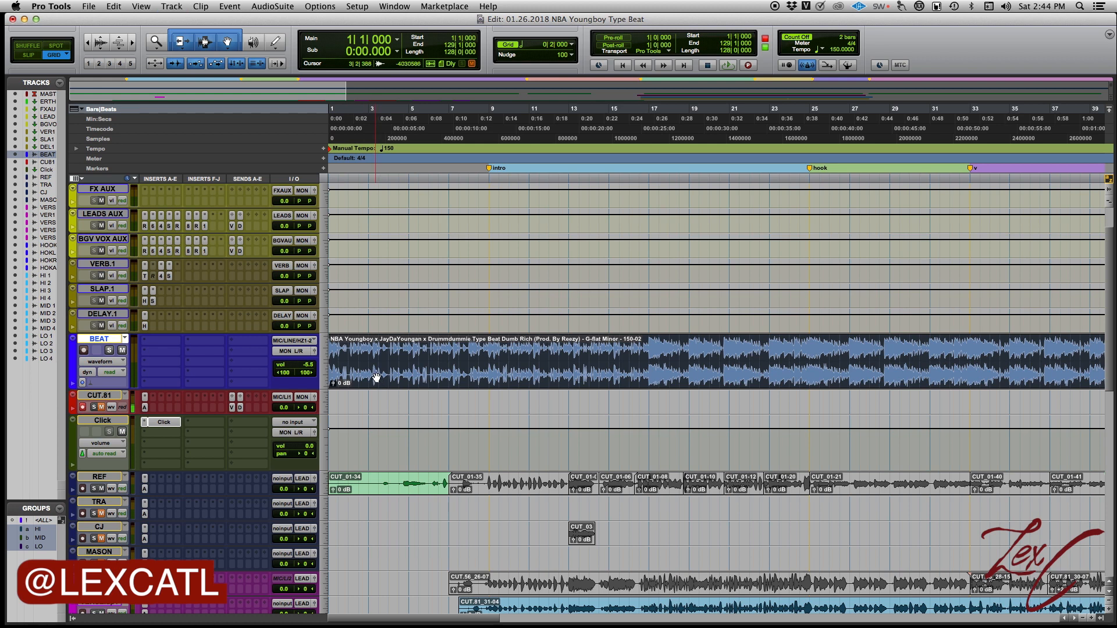
key("super+s")
left_click(411, 297)
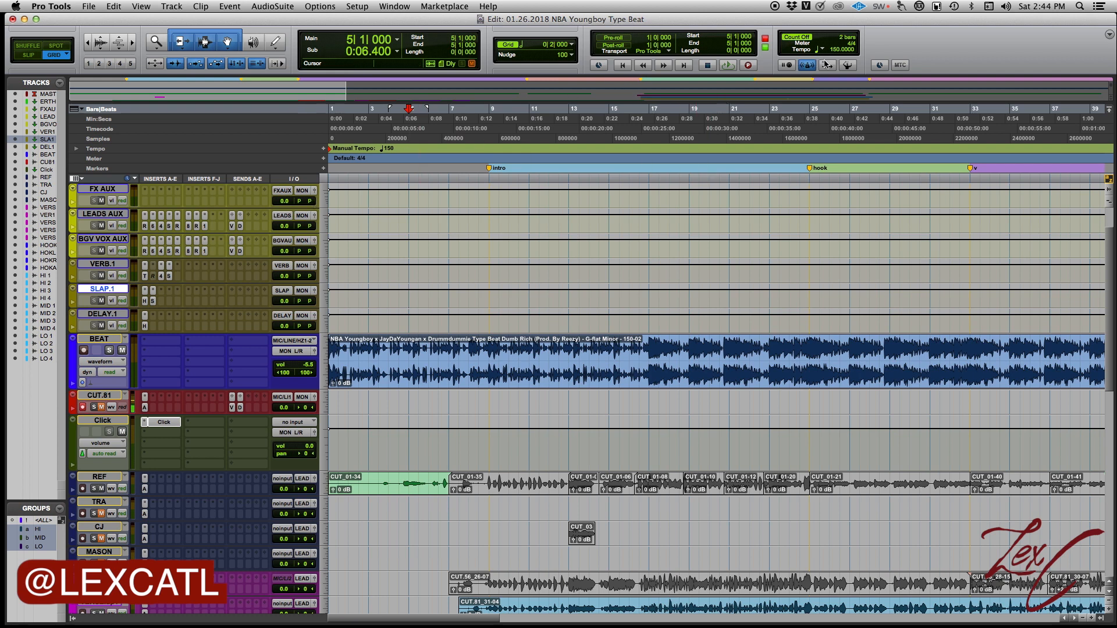
Open Mixed In Key, browse the song collection's keys and tempos, and close its window.
left_click(1081, 6)
type("mixed")
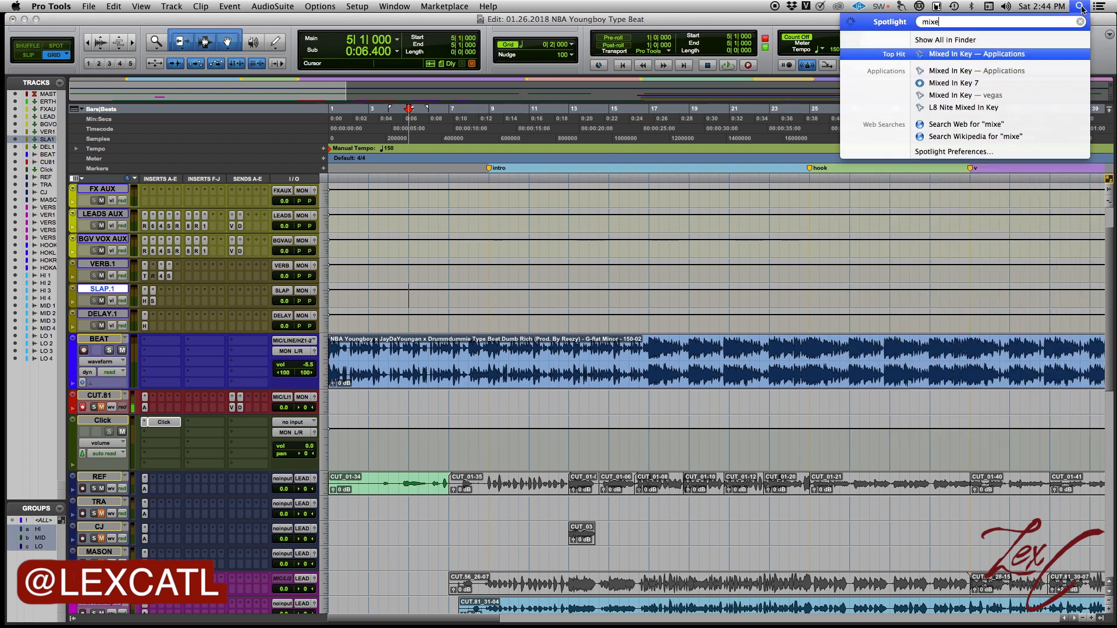
key("Return")
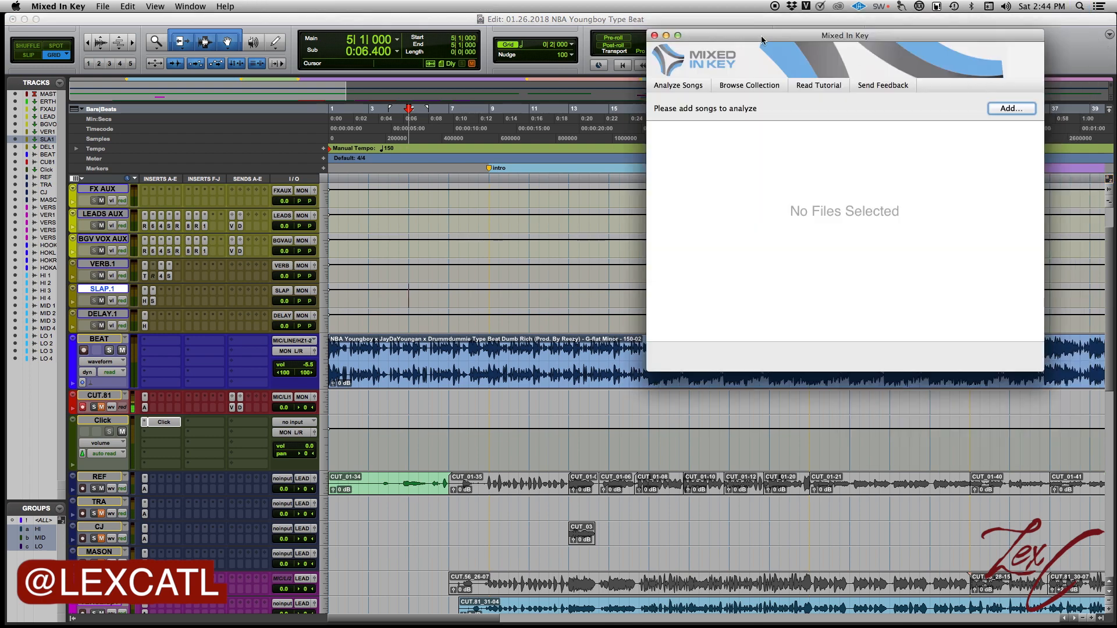
left_click(748, 85)
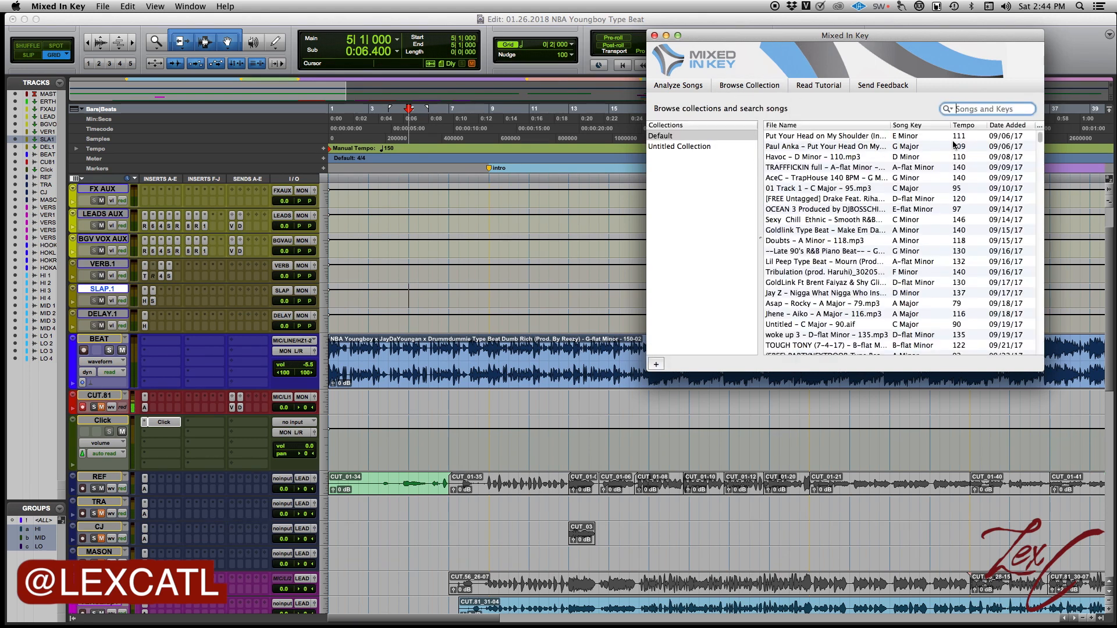
left_click(655, 36)
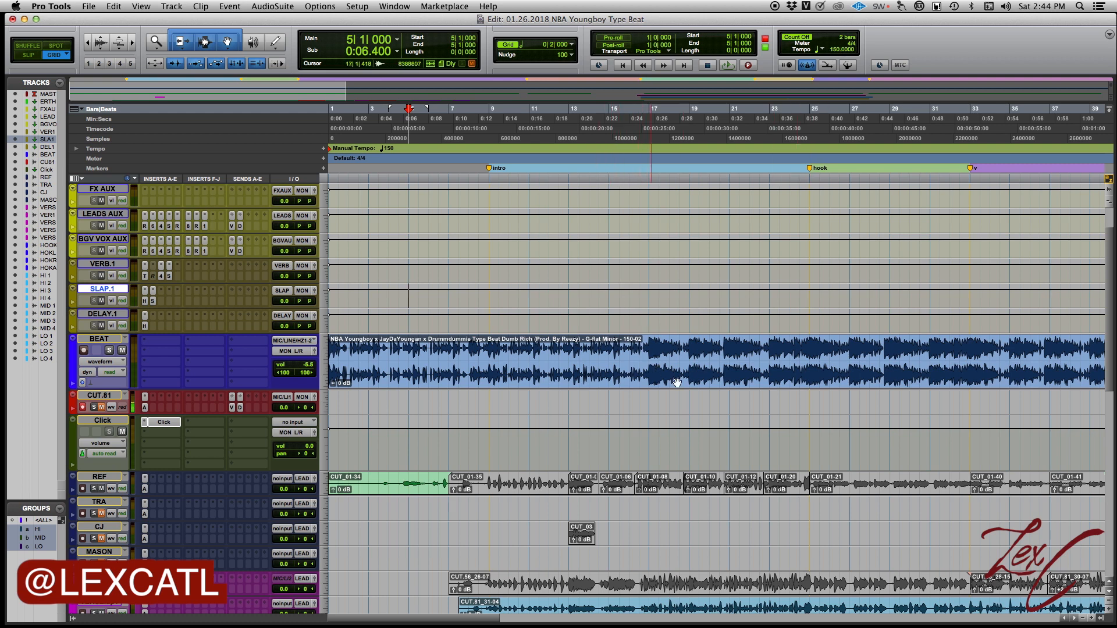
Solo the BEAT track and mute the Click track while playing briefly from 17|1|000.
left_click(651, 347)
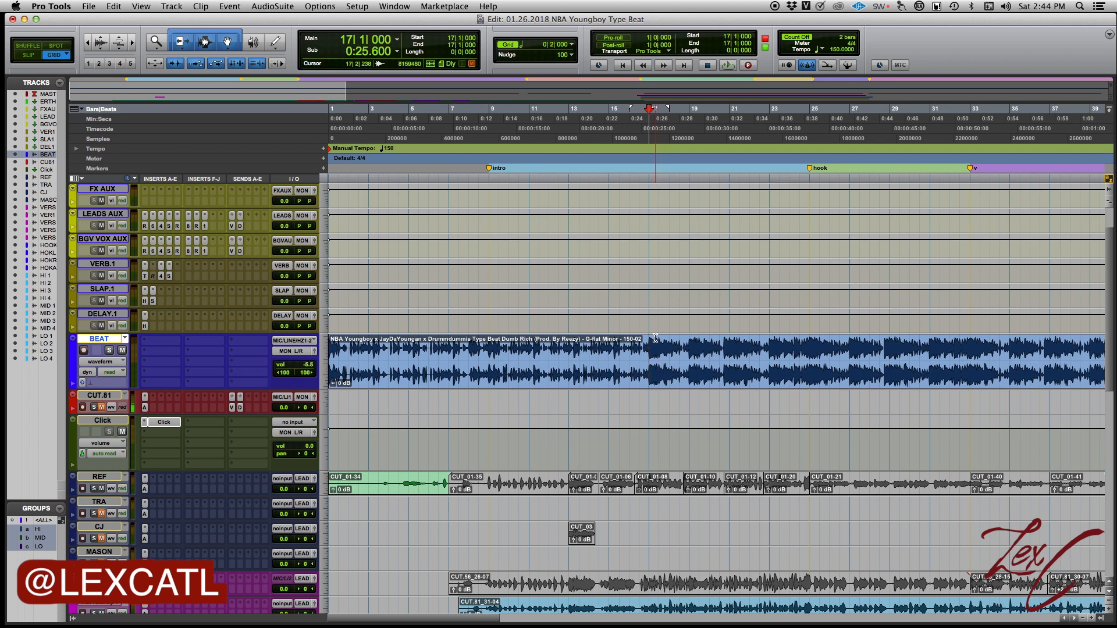
left_click(109, 350)
key("space")
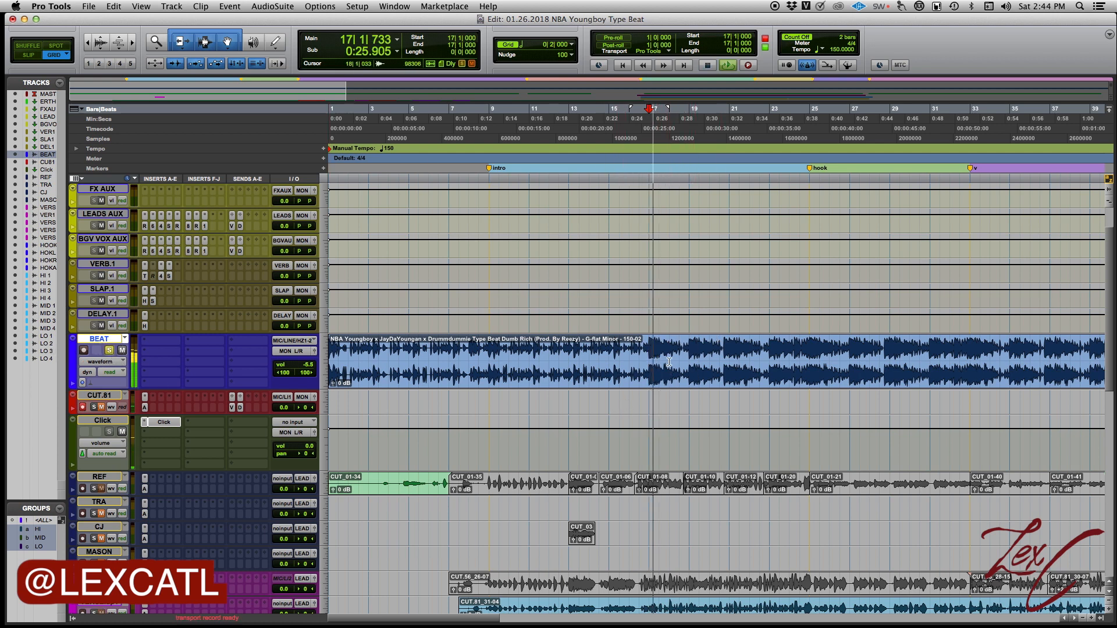
left_click(123, 432)
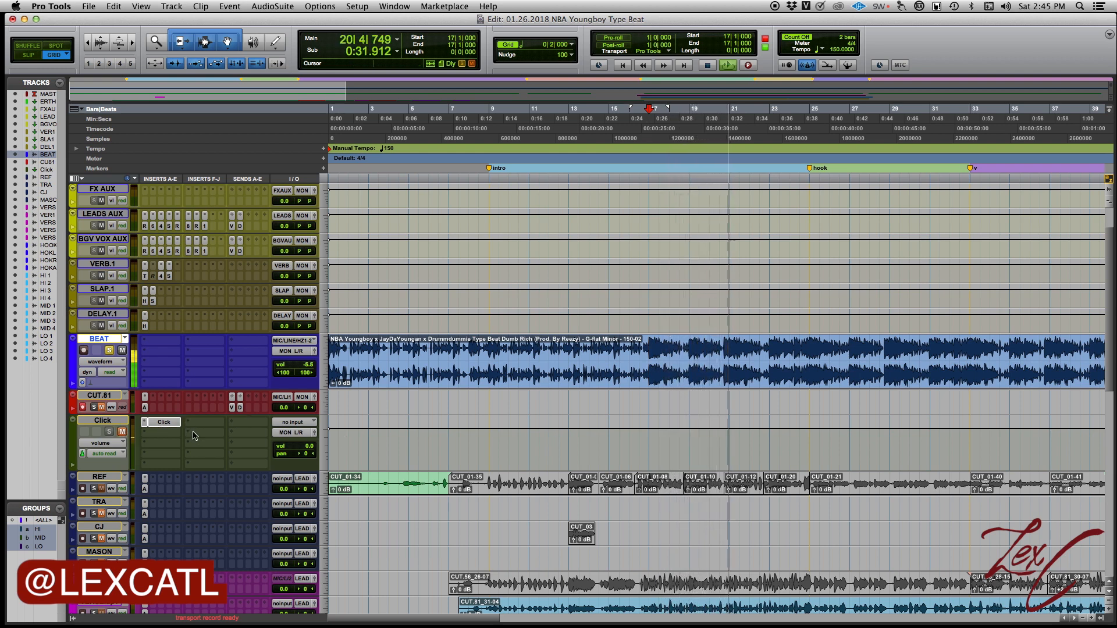
key("space")
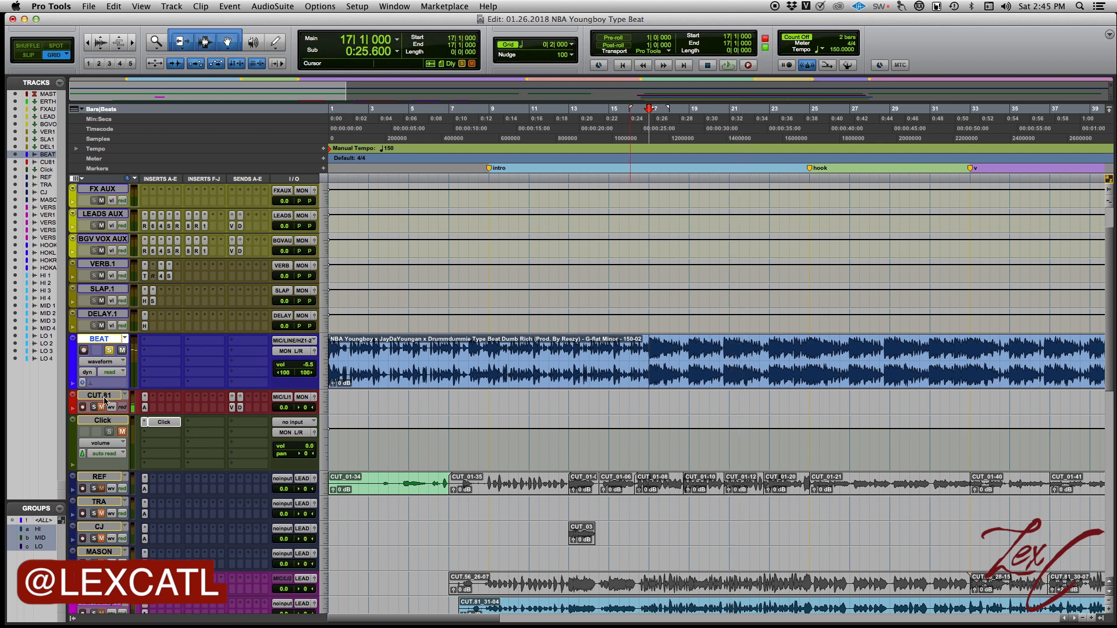
Unsolo the BEAT track, return to the session start, and delete the Click track.
left_click(109, 350)
key("Return")
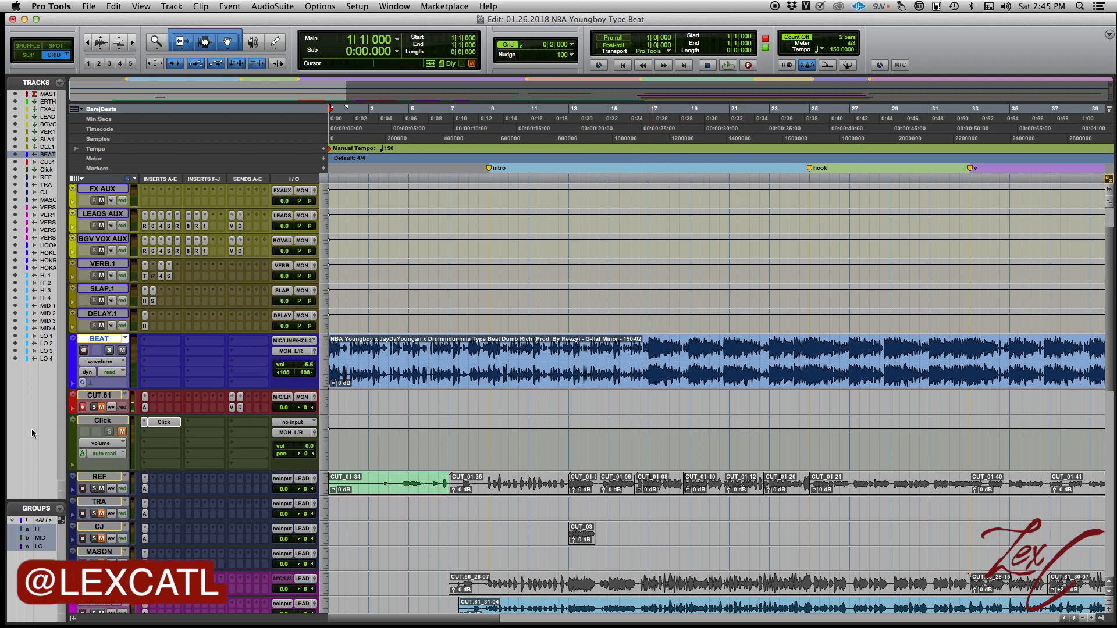
right_click(116, 421)
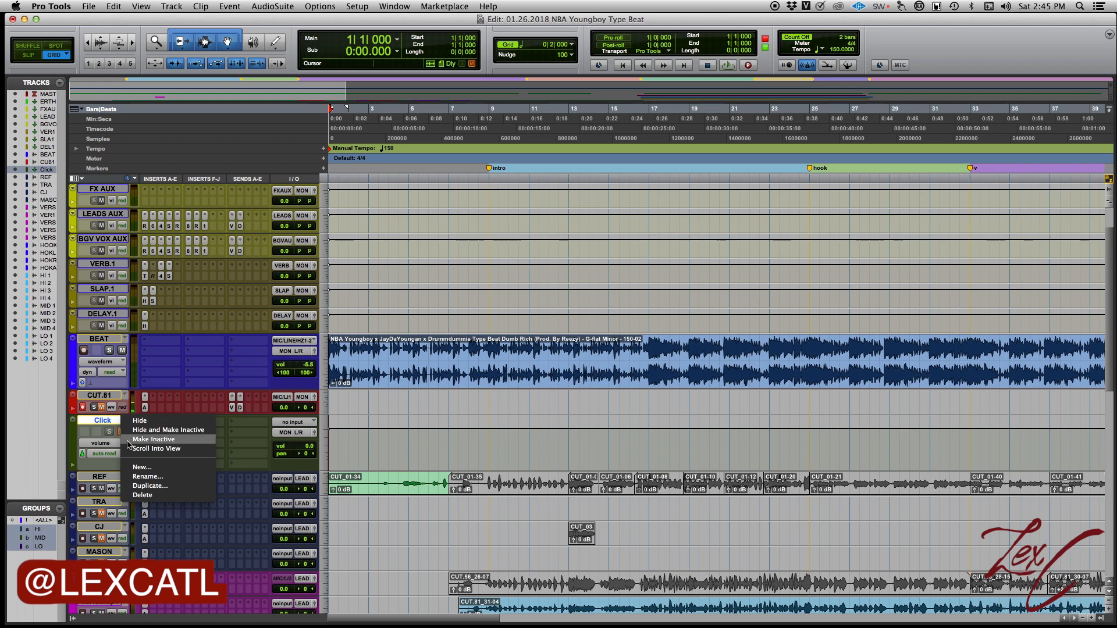
left_click(143, 495)
Create a new click track directly below the CUT.81 track and set its track height to medium.
left_click(84, 406)
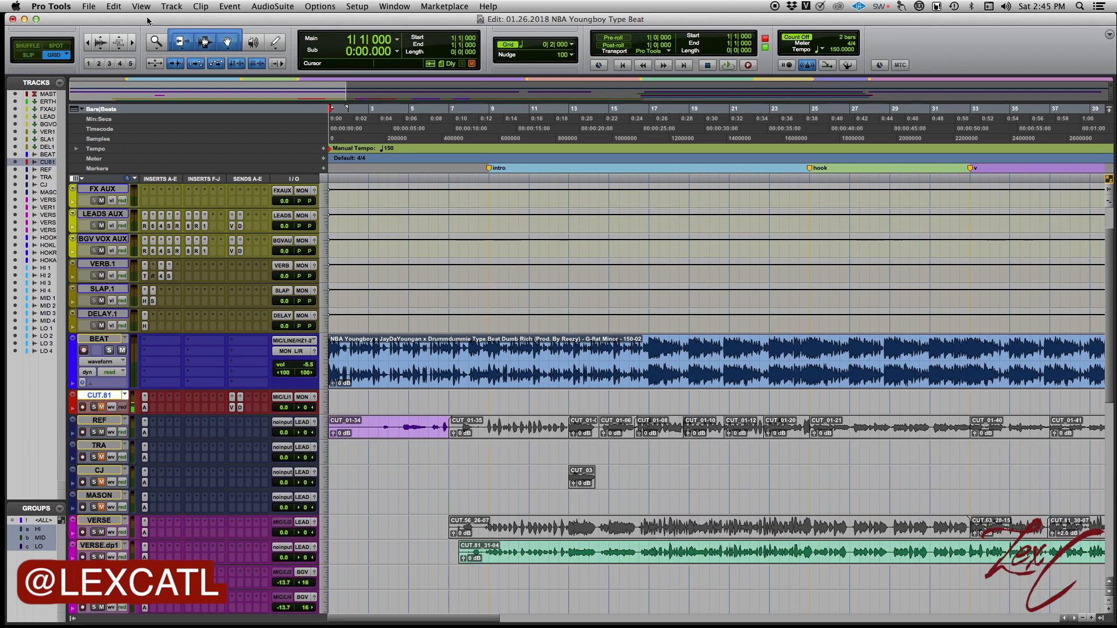
left_click(171, 7)
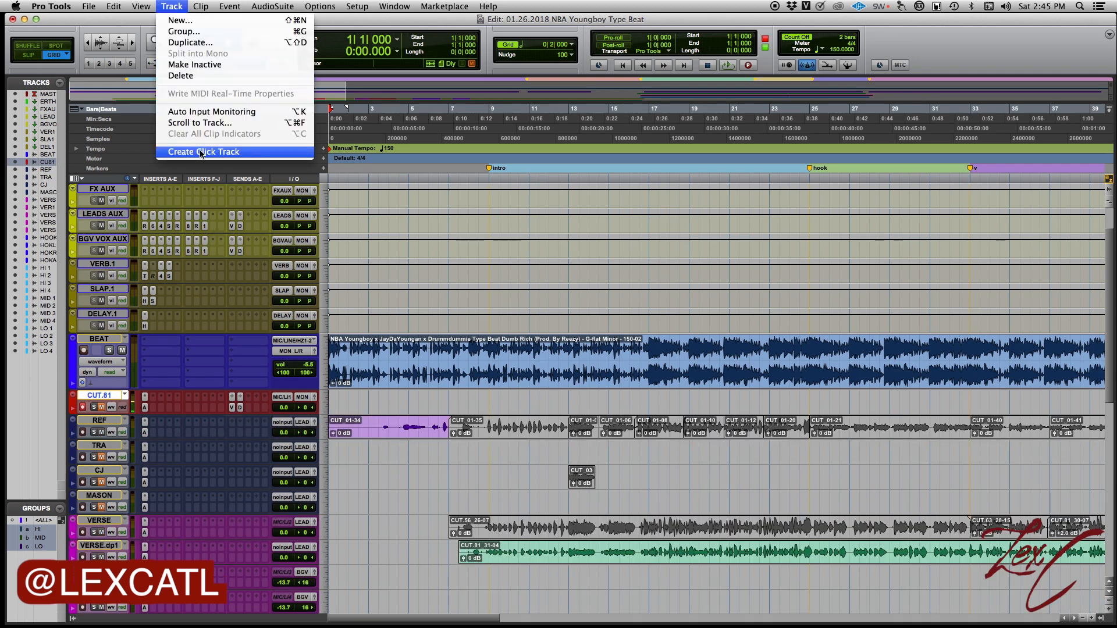
left_click(248, 153)
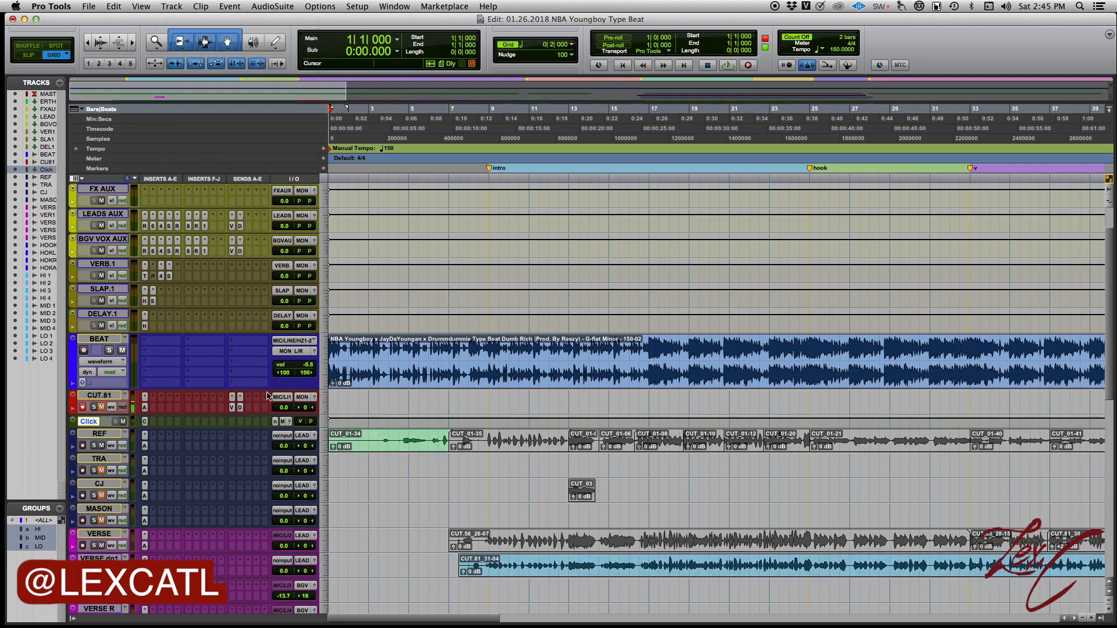
left_click(326, 419)
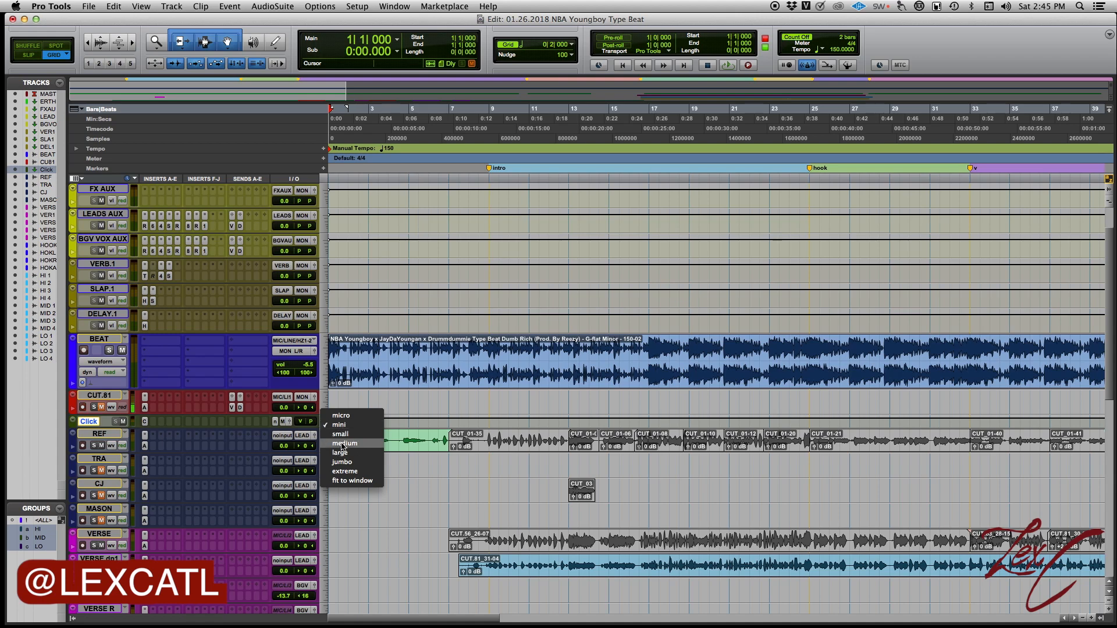
left_click(342, 434)
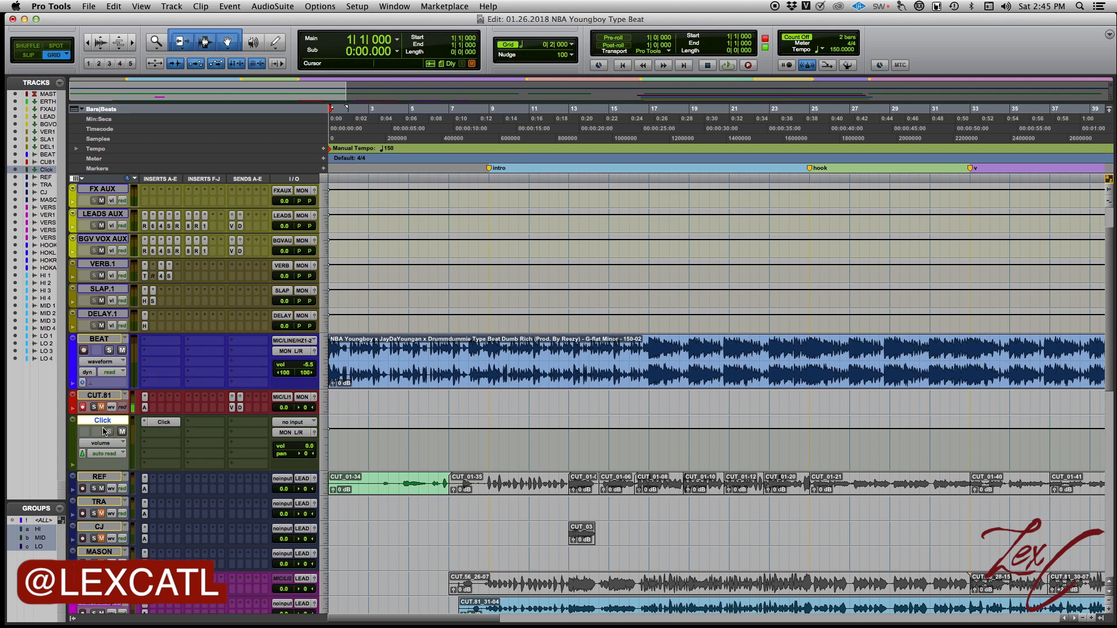
Play the soloed Click track from 3|1|000 and load the Cowbell 1 preset in its Click plug-in.
left_click(371, 431)
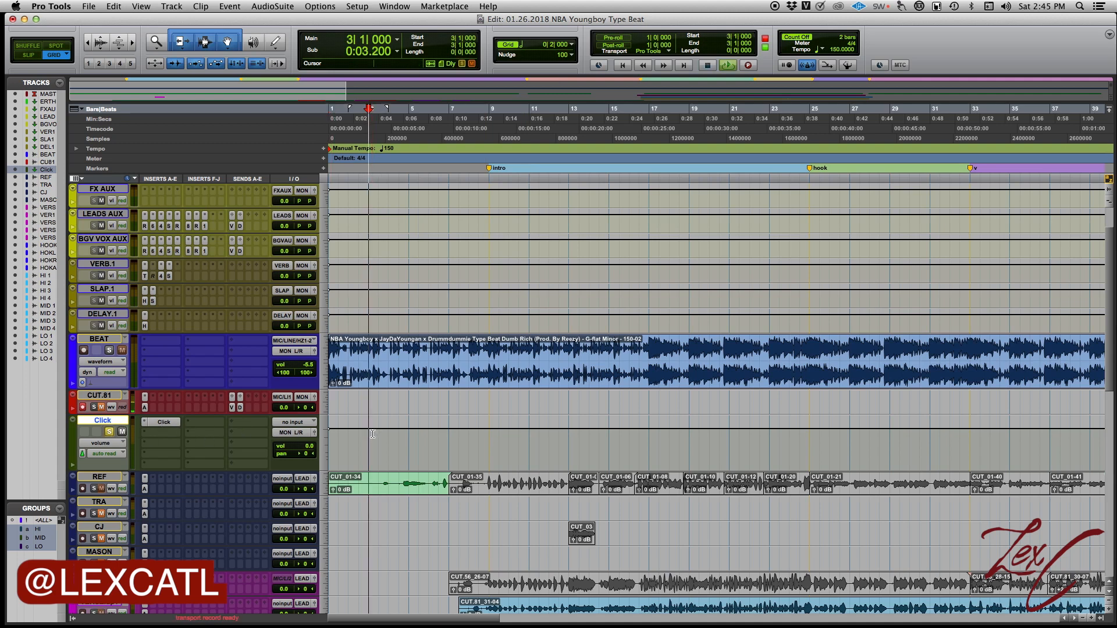
key("space")
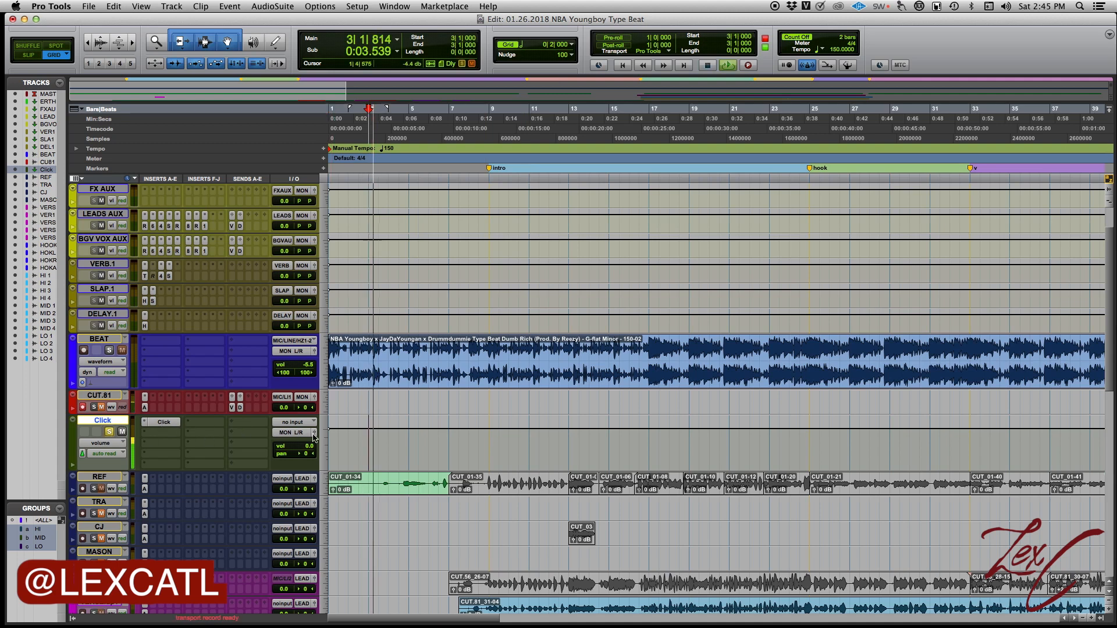
left_click(166, 426)
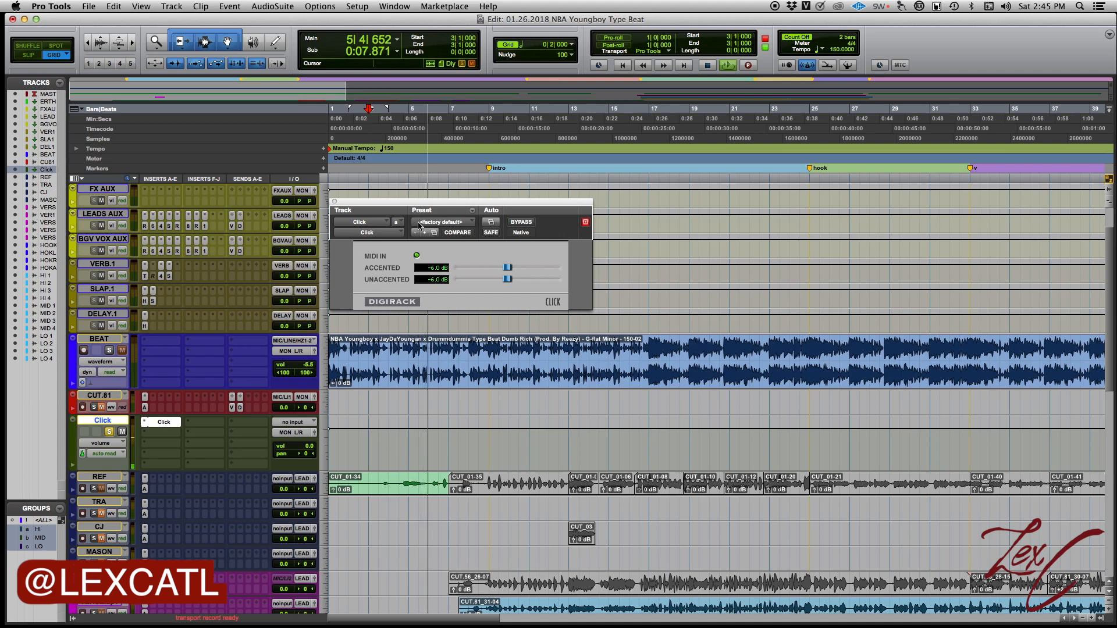
left_click(444, 223)
left_click(446, 187)
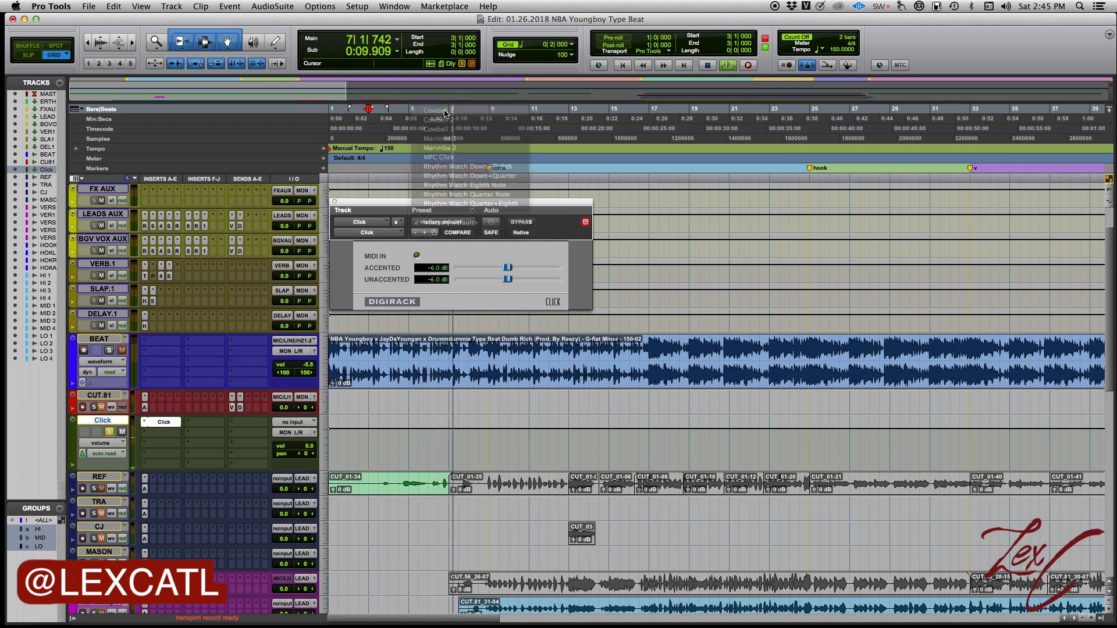
Audition the Marimba 1, MPC Click and Rhythm Watch Quarter Note presets in the Click plug-in during playback.
left_click(444, 221)
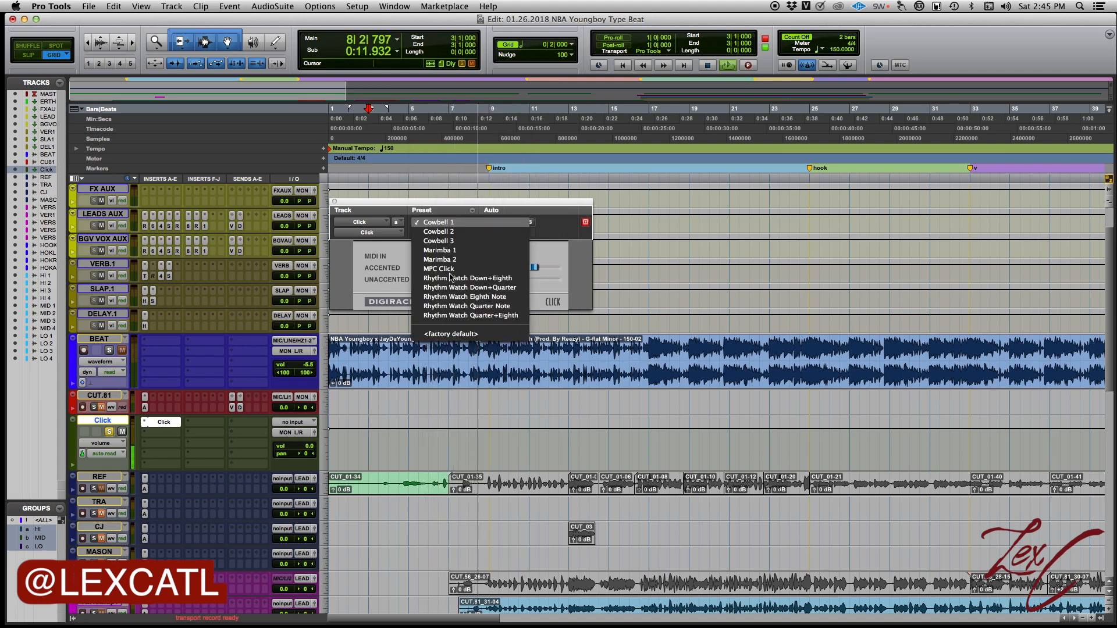
left_click(445, 253)
left_click(444, 222)
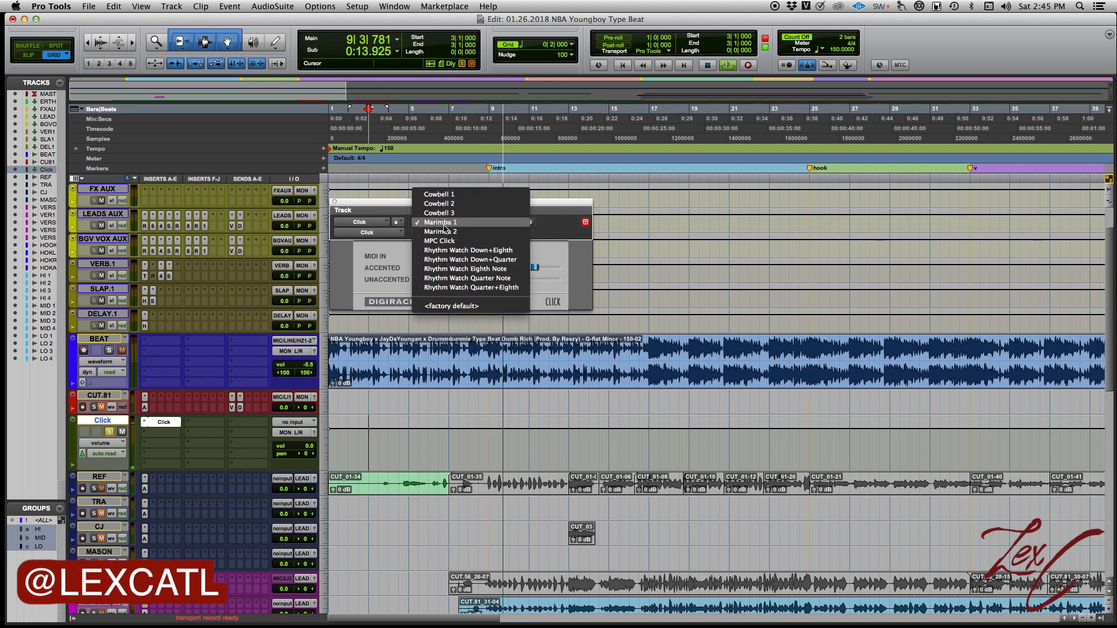
left_click(444, 242)
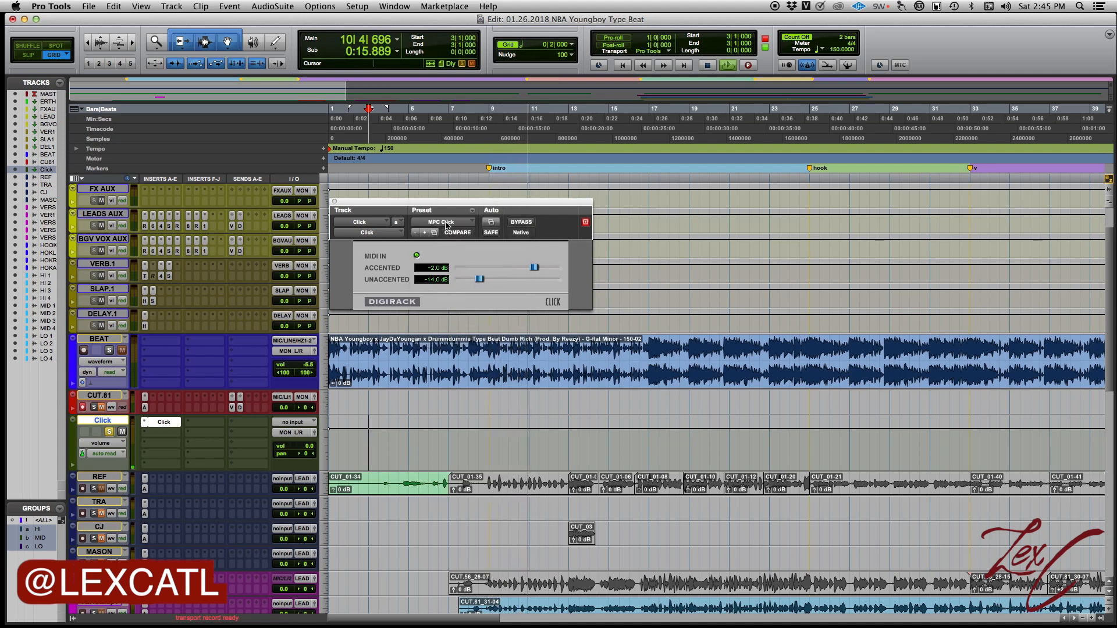
left_click(445, 222)
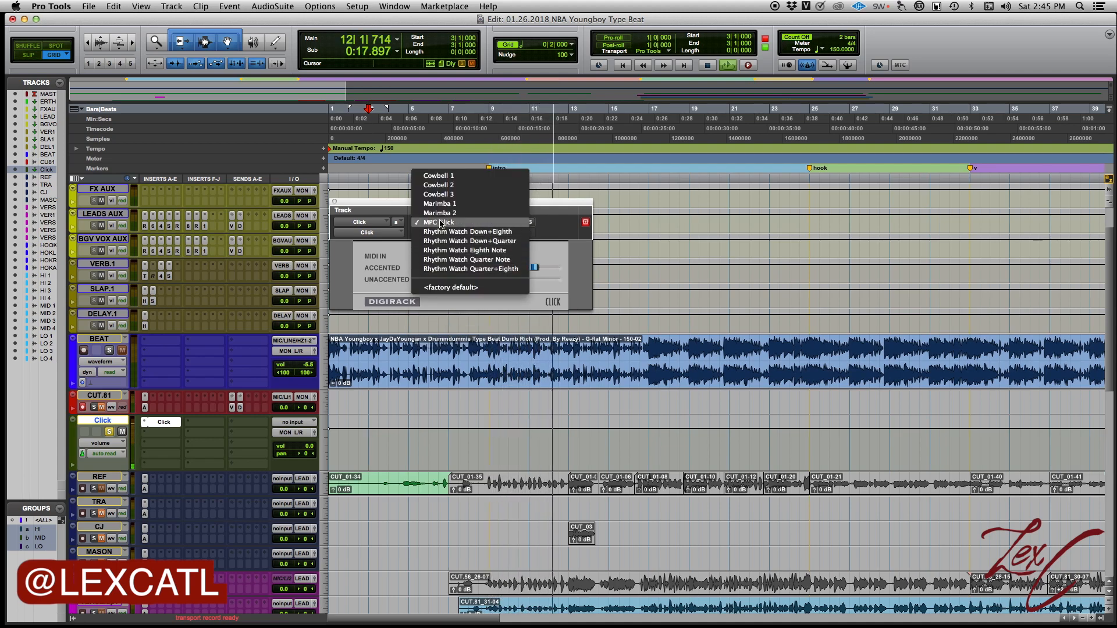
left_click(453, 259)
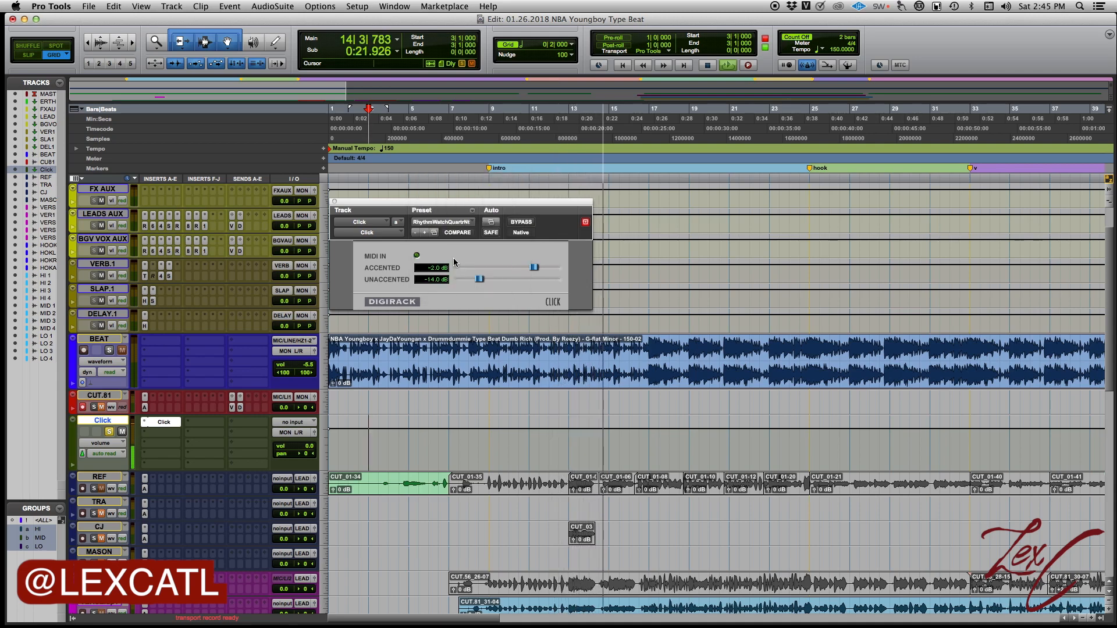
Restore the Click plug-in's factory default preset, close its window, and place the edit cursor at 15|1|000 on CUT.81.
left_click(430, 222)
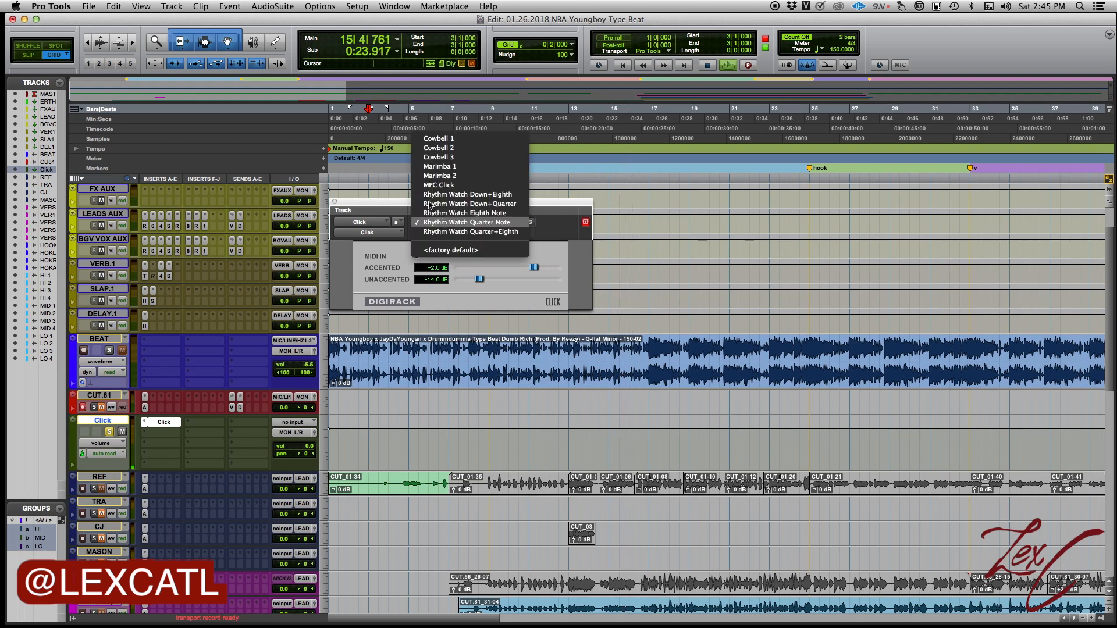
left_click(435, 251)
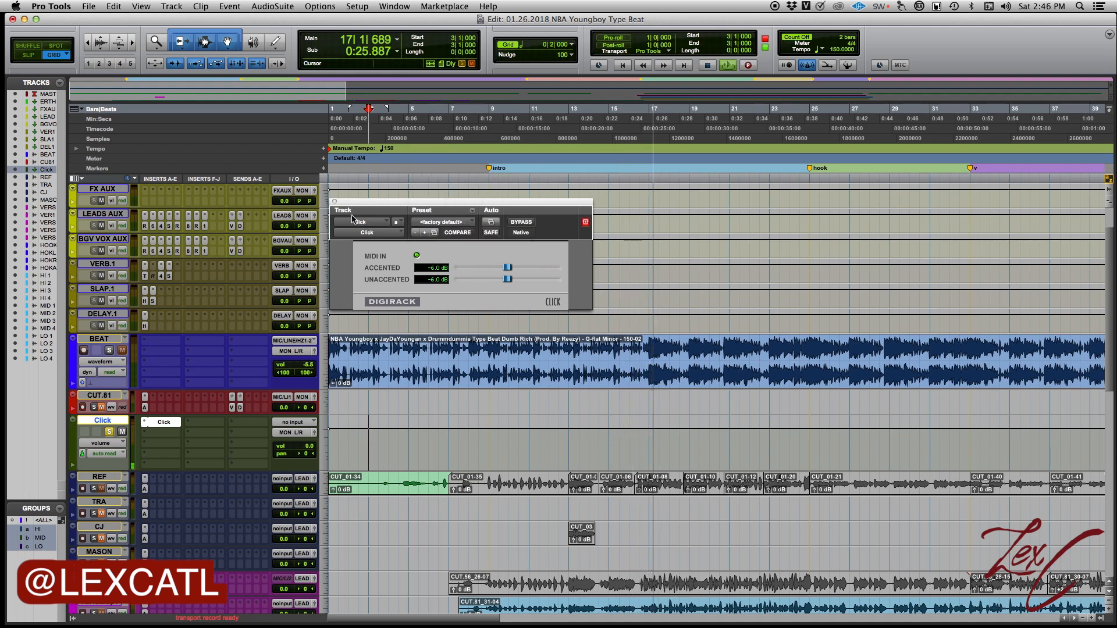
left_click(335, 201)
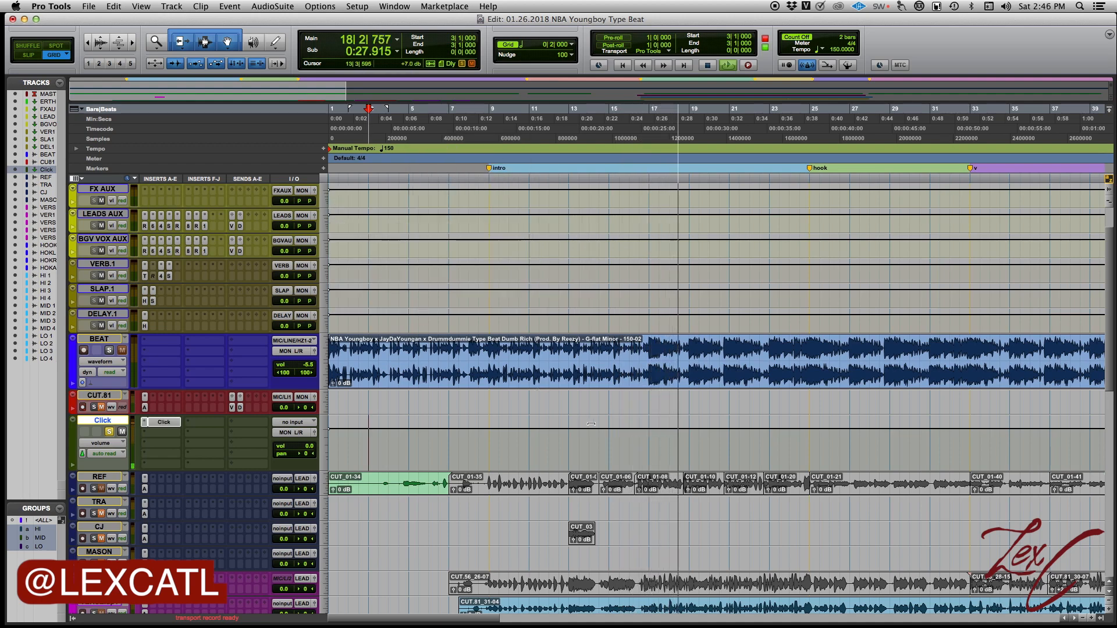
left_click(607, 399)
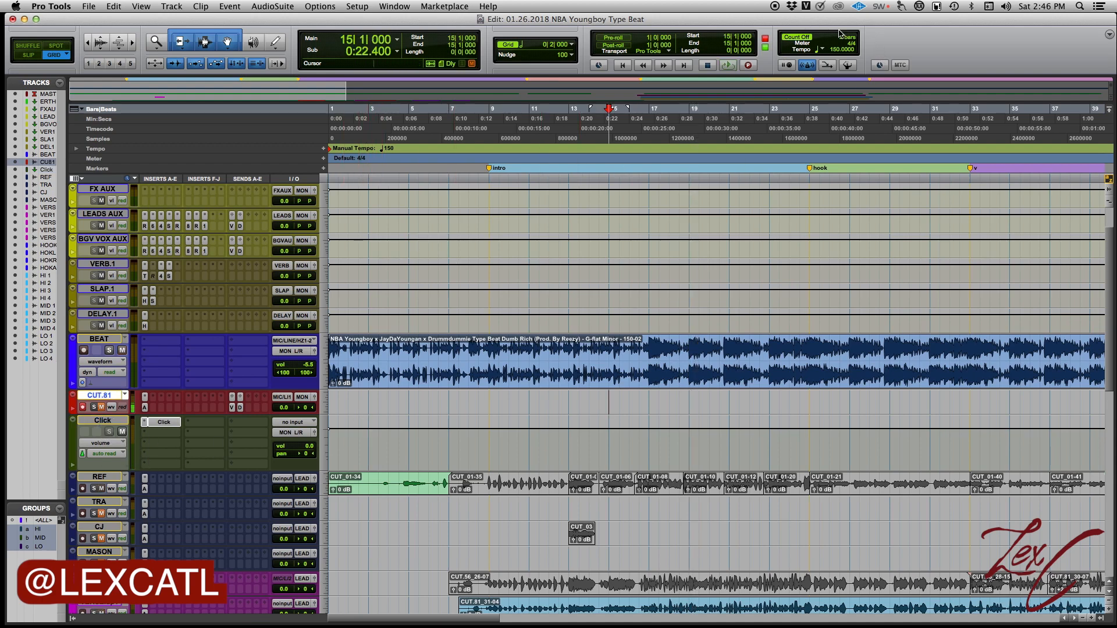
Hide the MIDI Controls in the Edit window and show them again.
left_click(1110, 35)
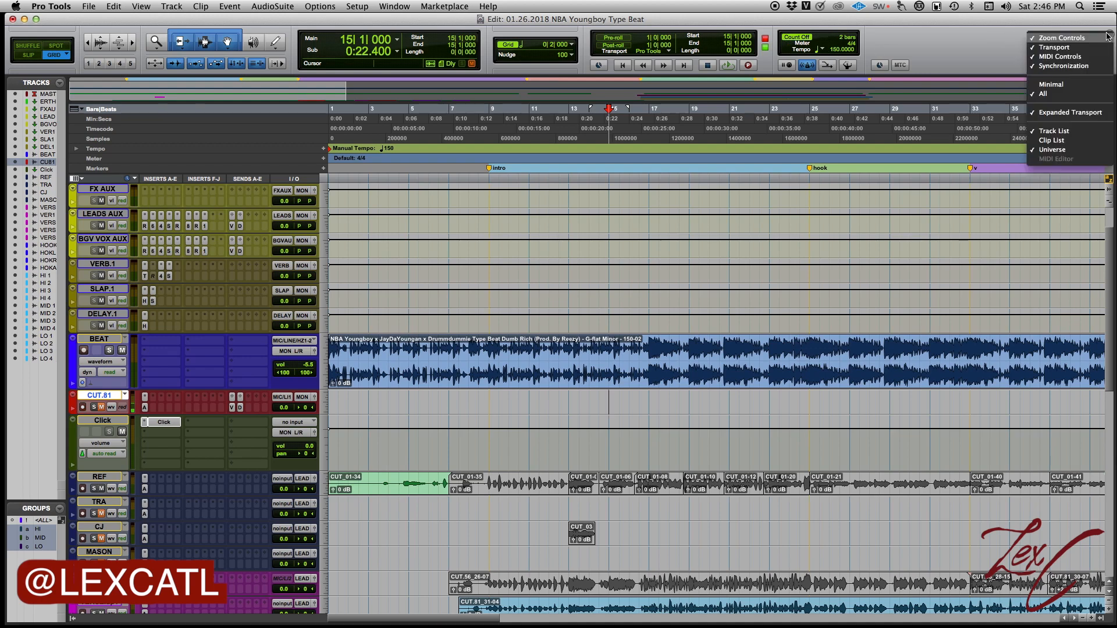
left_click(1065, 53)
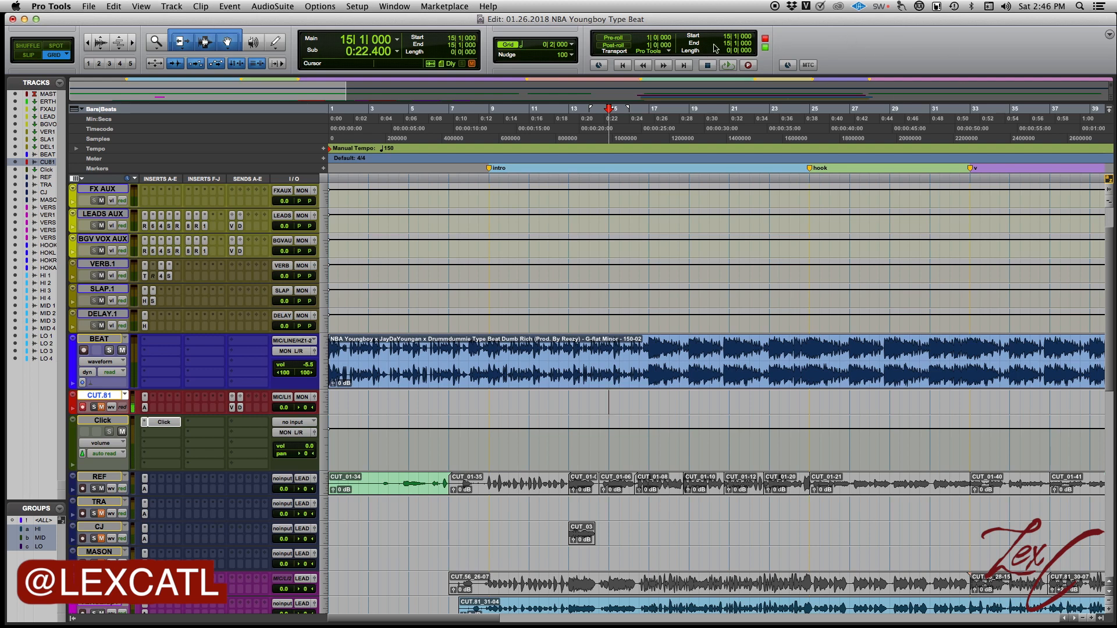
left_click(1109, 35)
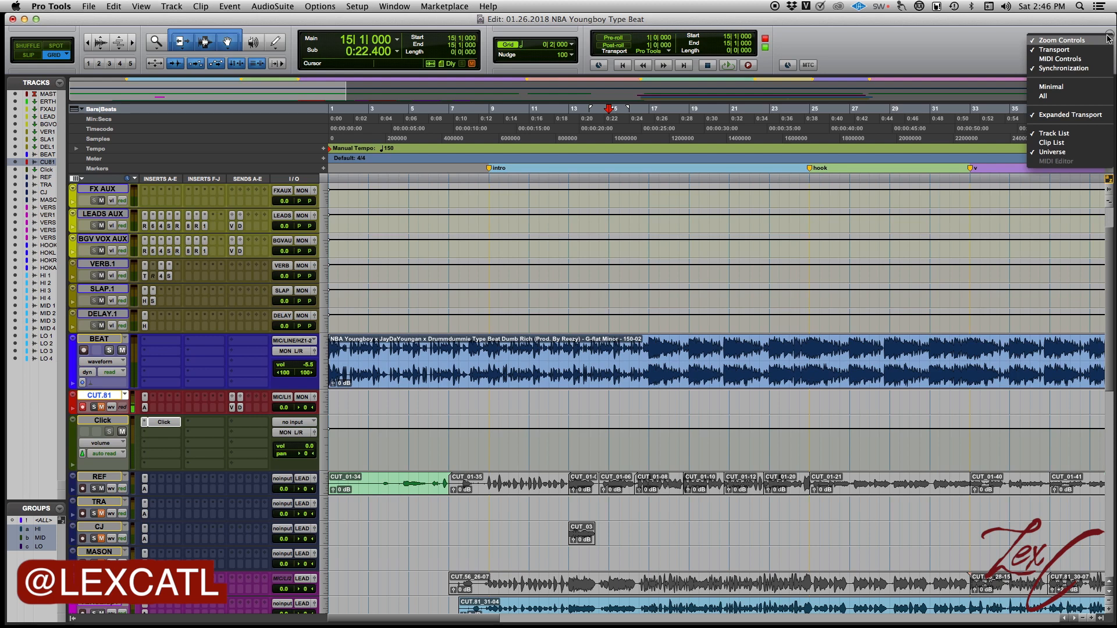
left_click(1059, 58)
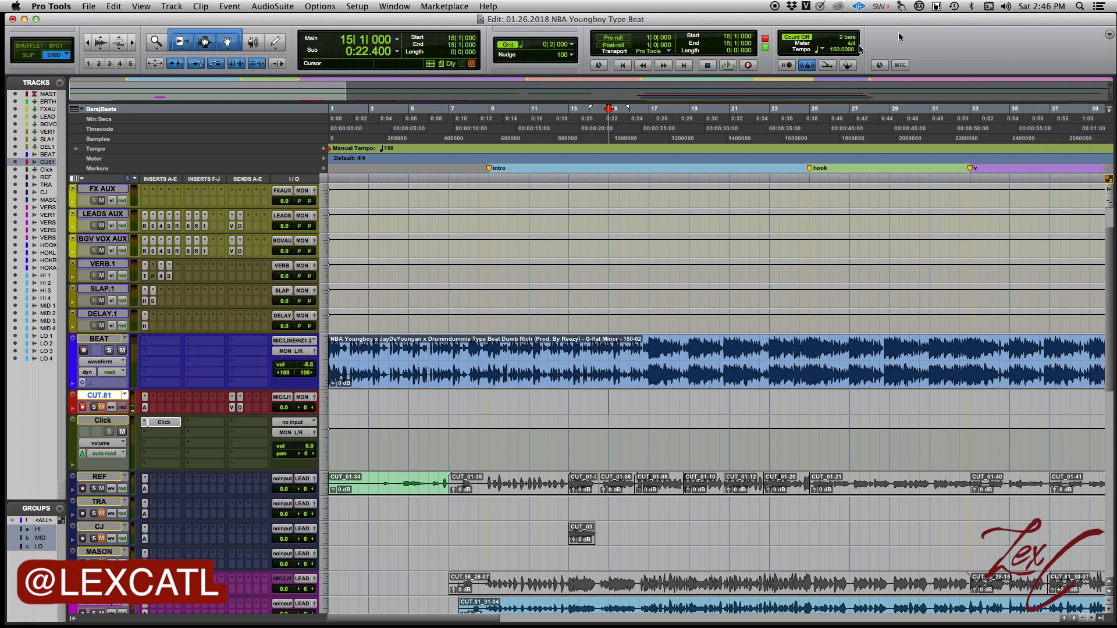
View the Click/Countoff Options without applying changes, and switch Count Off off and back on.
double_click(851, 39)
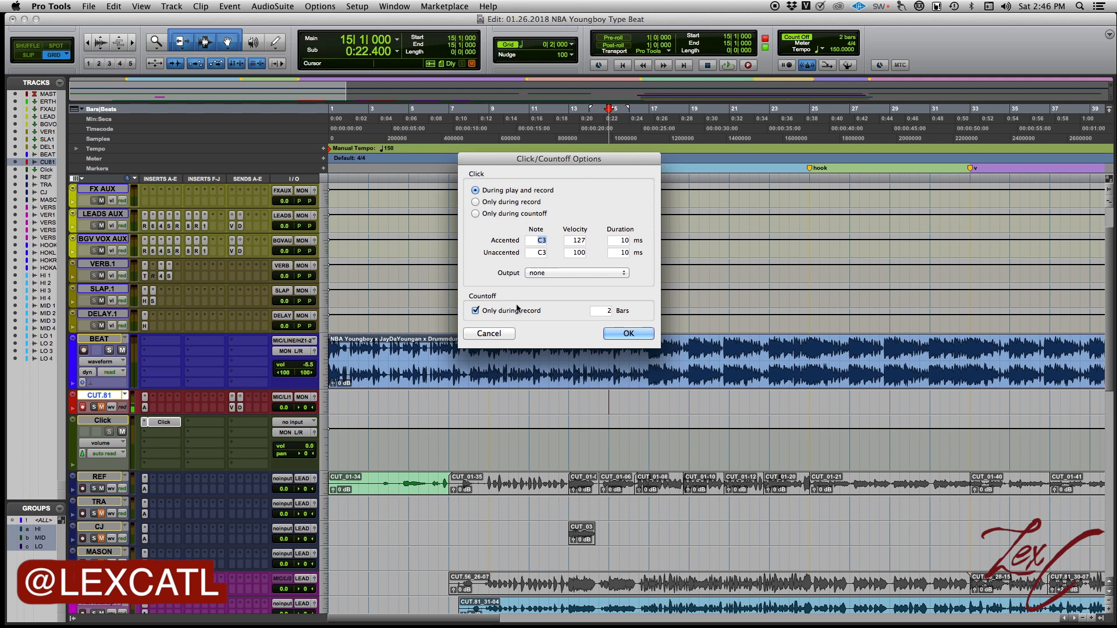
left_click(504, 336)
left_click(796, 37)
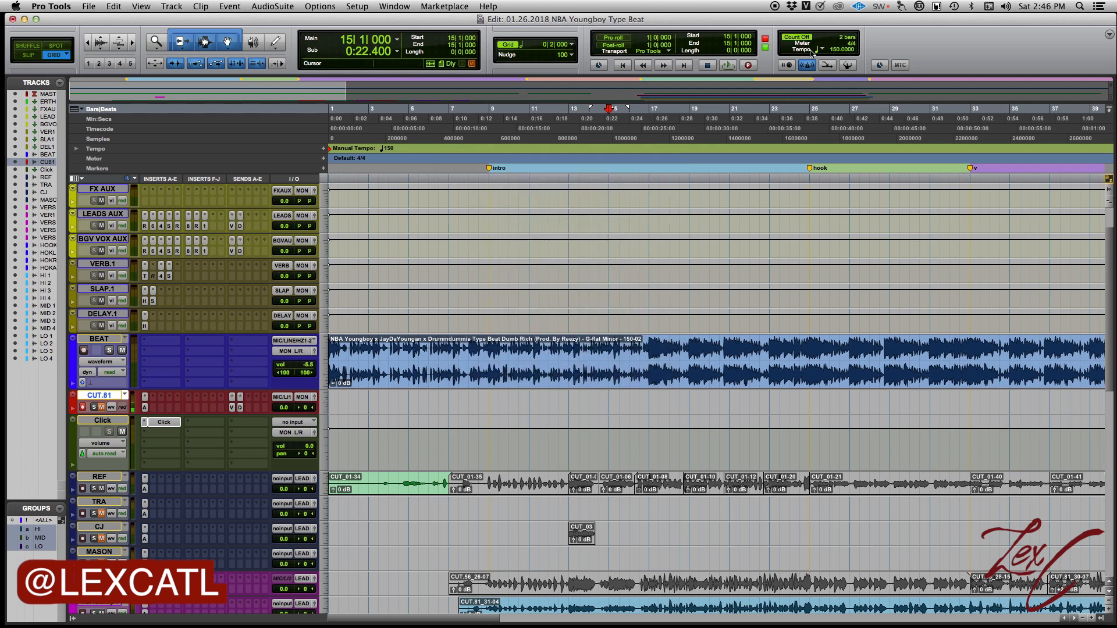
left_click(798, 38)
Review the Click/Countoff Options for click and countoff behaviour, and accept them with During play and record selected.
double_click(845, 38)
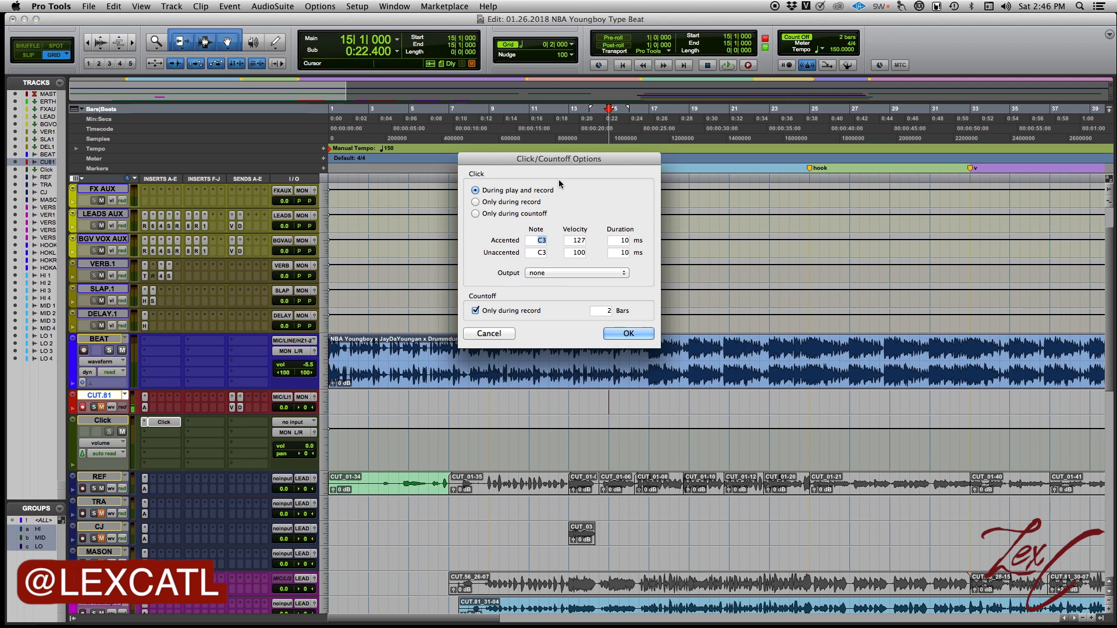
left_click_drag(607, 159, 580, 129)
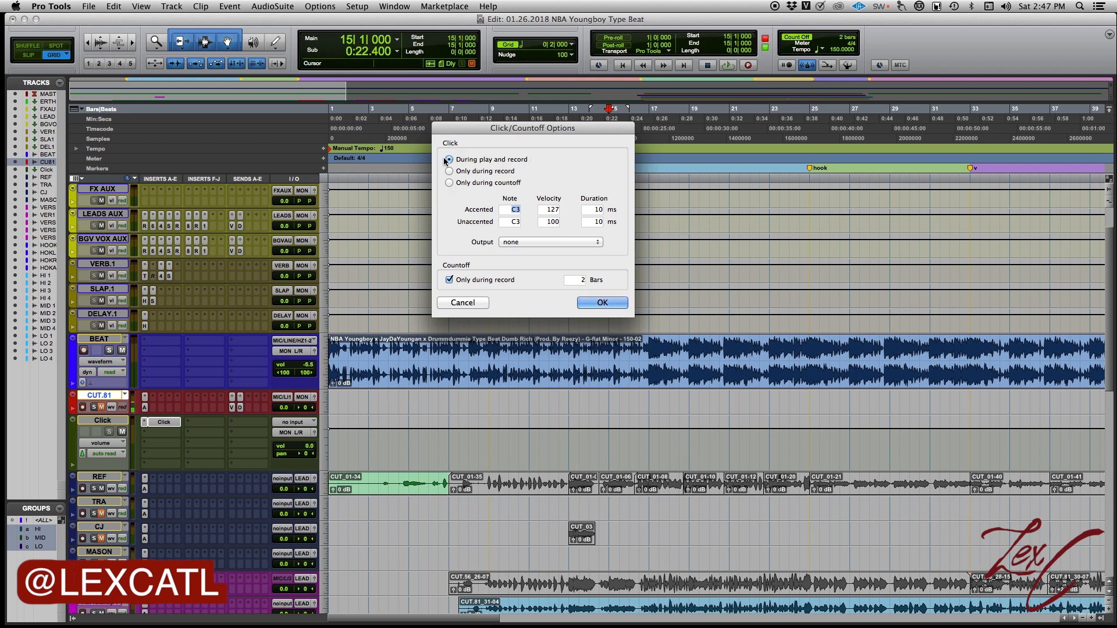
left_click(602, 303)
Play the beat briefly from 13|1|000, and record a short test take on CUT.81 from the same position.
left_click(519, 347)
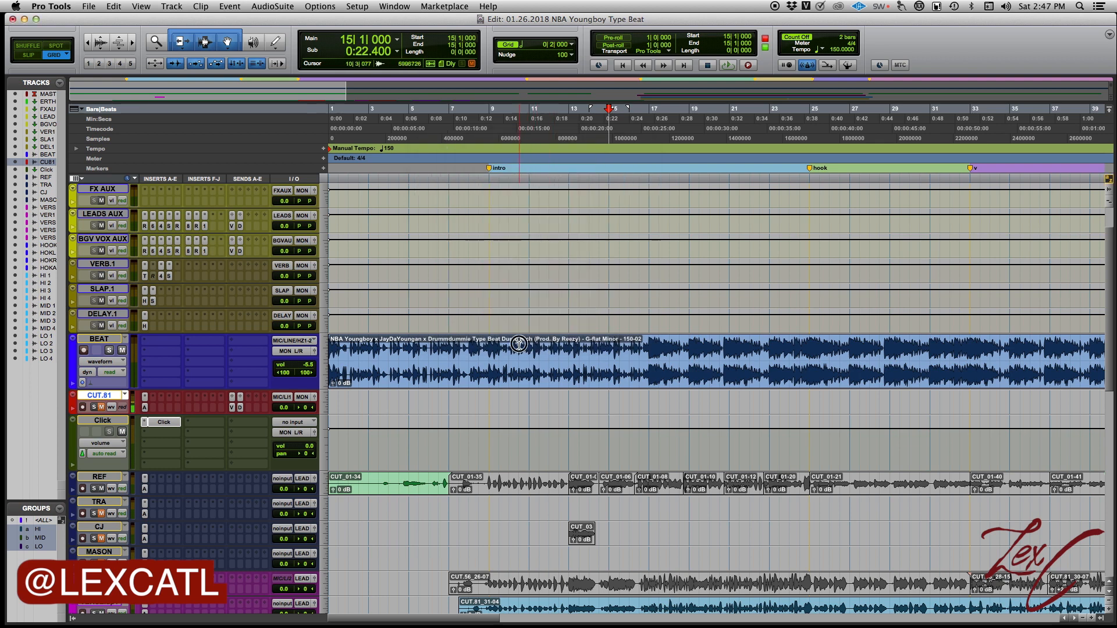
left_click(569, 347)
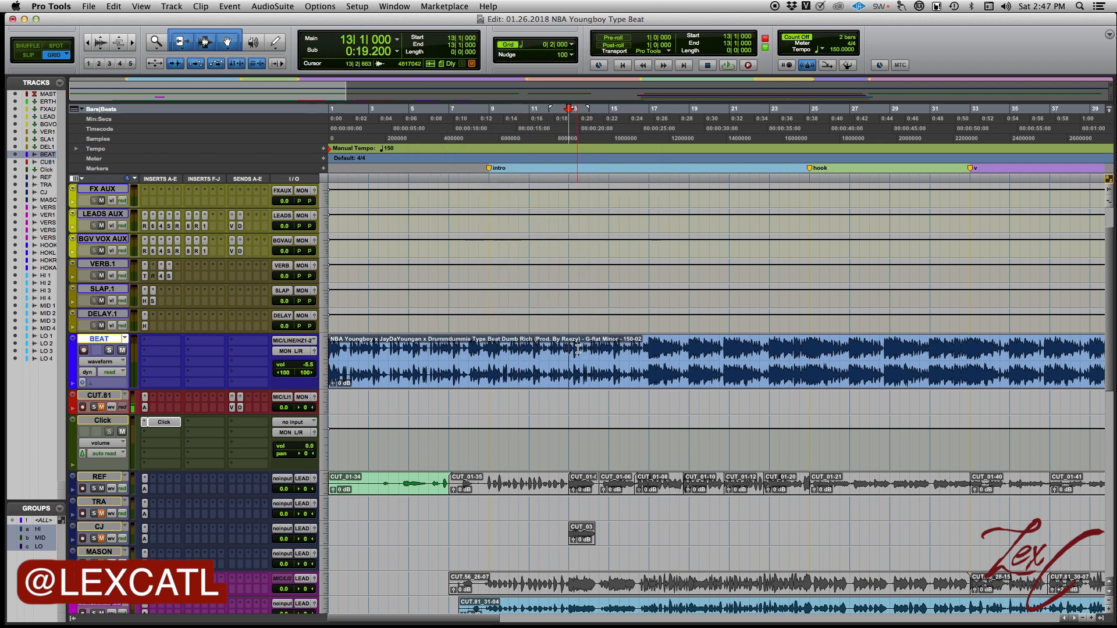
key("space")
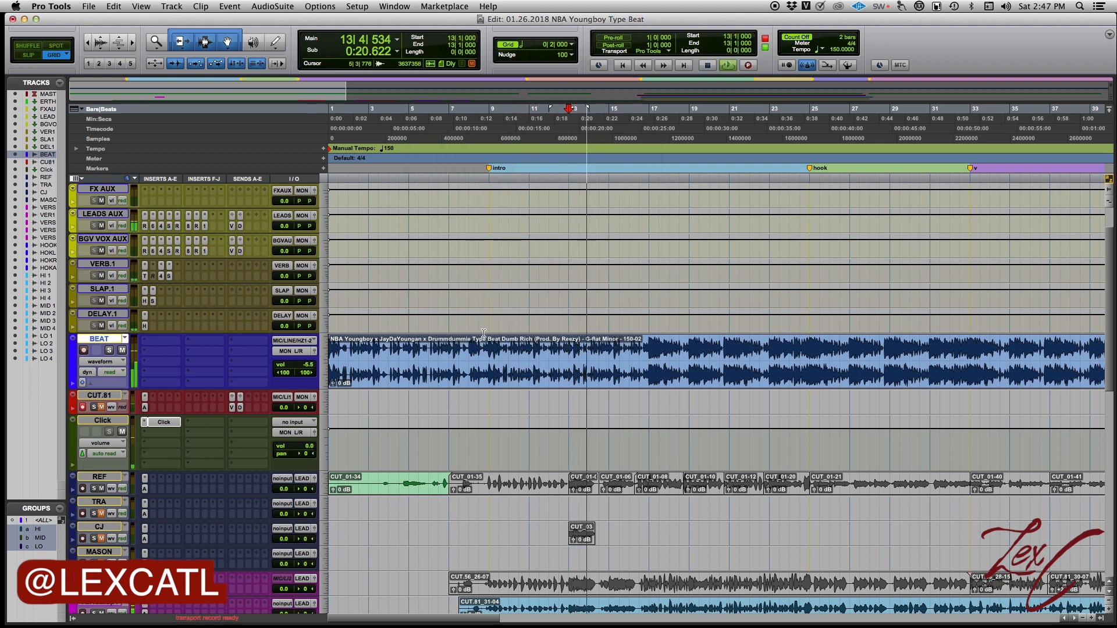
key("space")
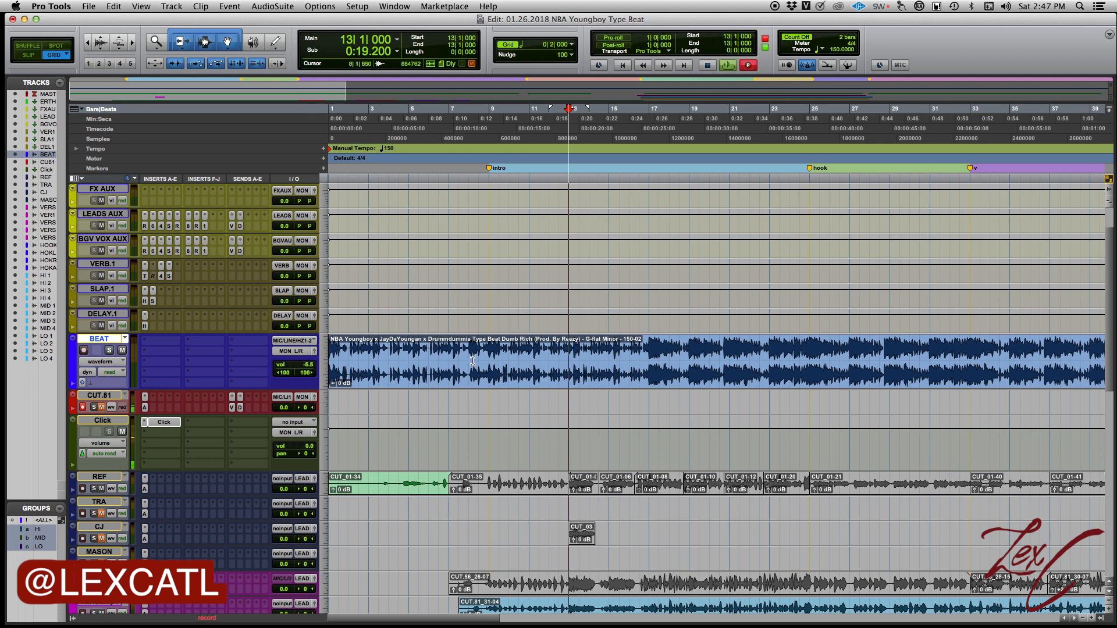
key("space")
key("space")
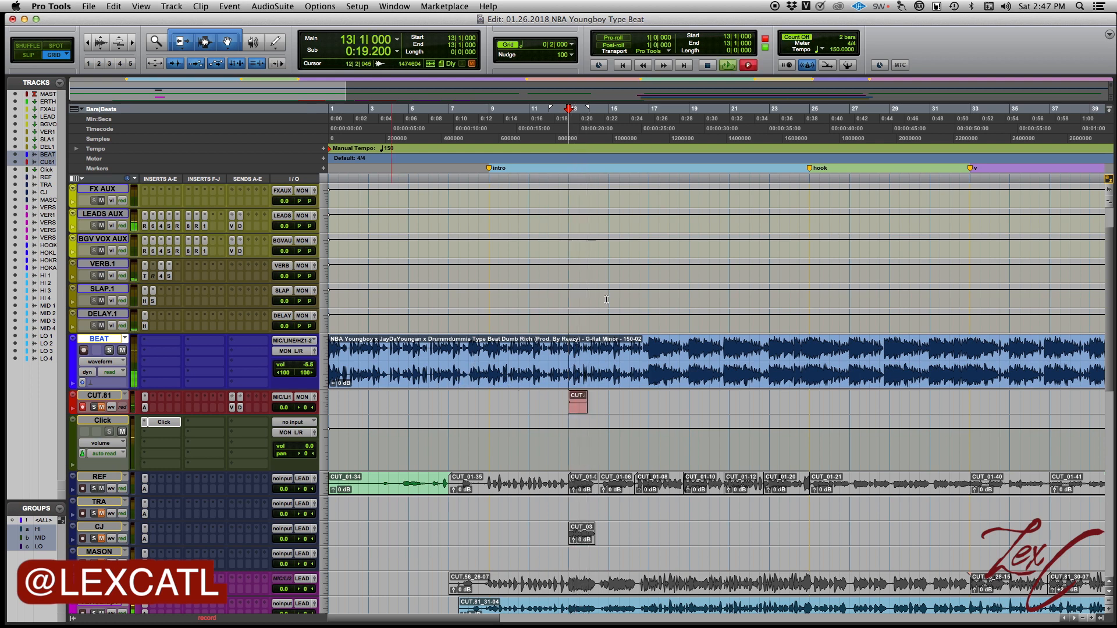
Set the click to sound Only during record in the Click/Countoff Options and play the BEAT track from 13|1|000.
double_click(847, 42)
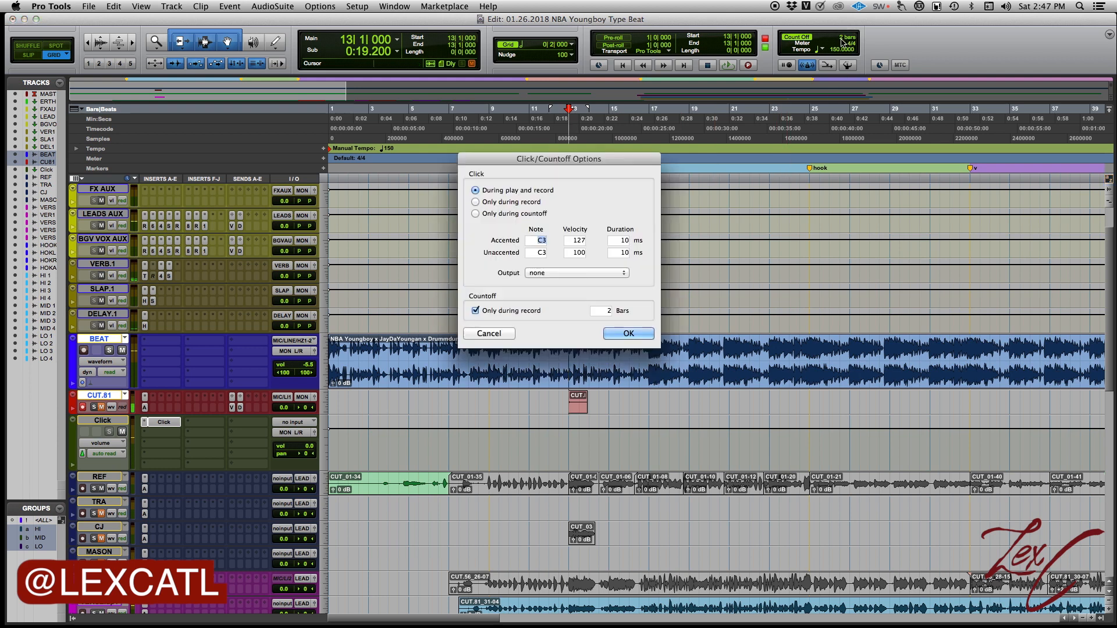
left_click(476, 202)
left_click(628, 333)
left_click(572, 349)
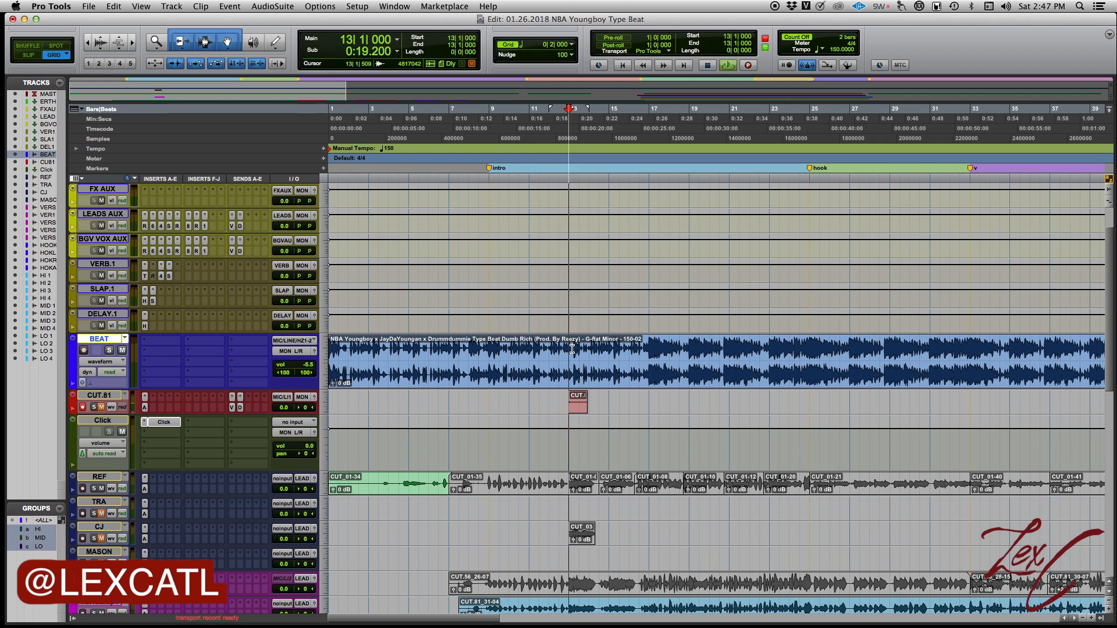
Play the beat briefly from 13|1|000, and record a short test take on CUT.81 from 21|1|000.
key("space")
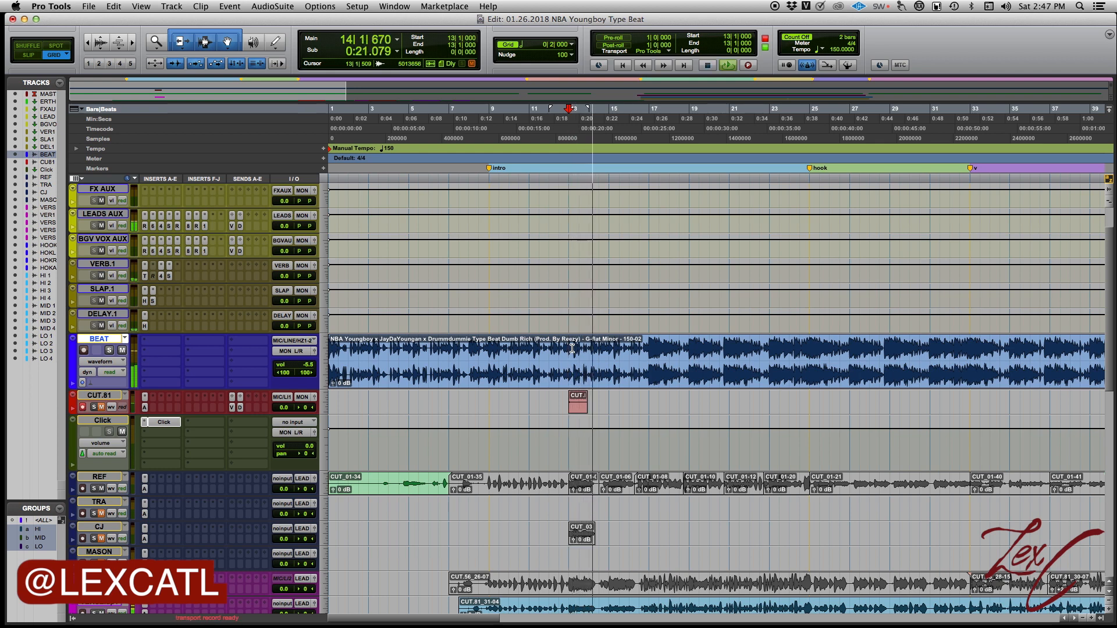
left_click(572, 344)
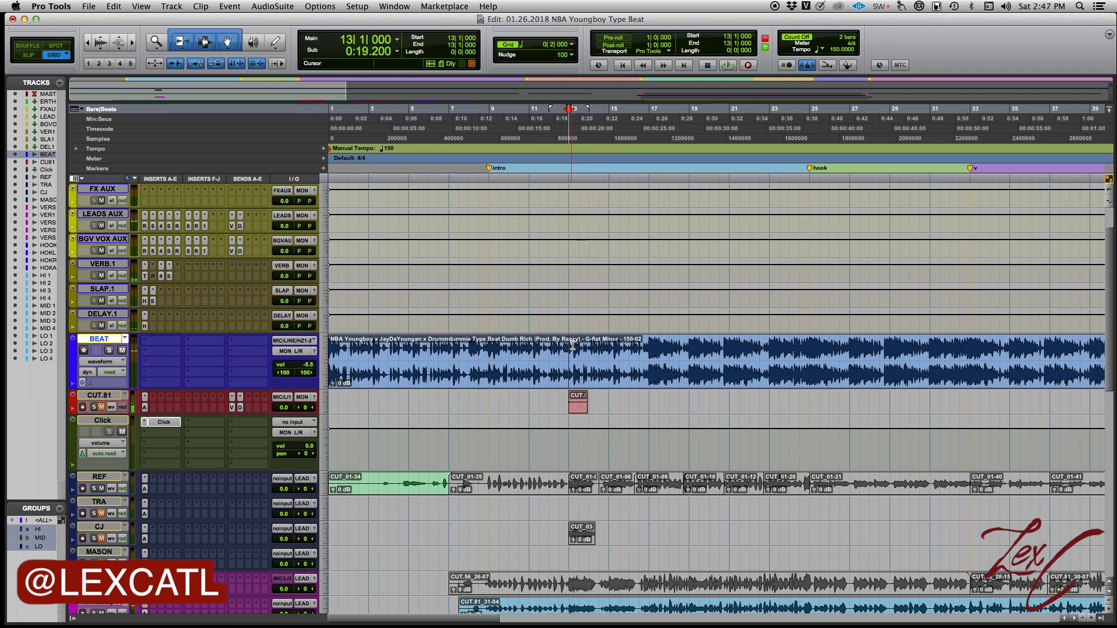
left_click(728, 349)
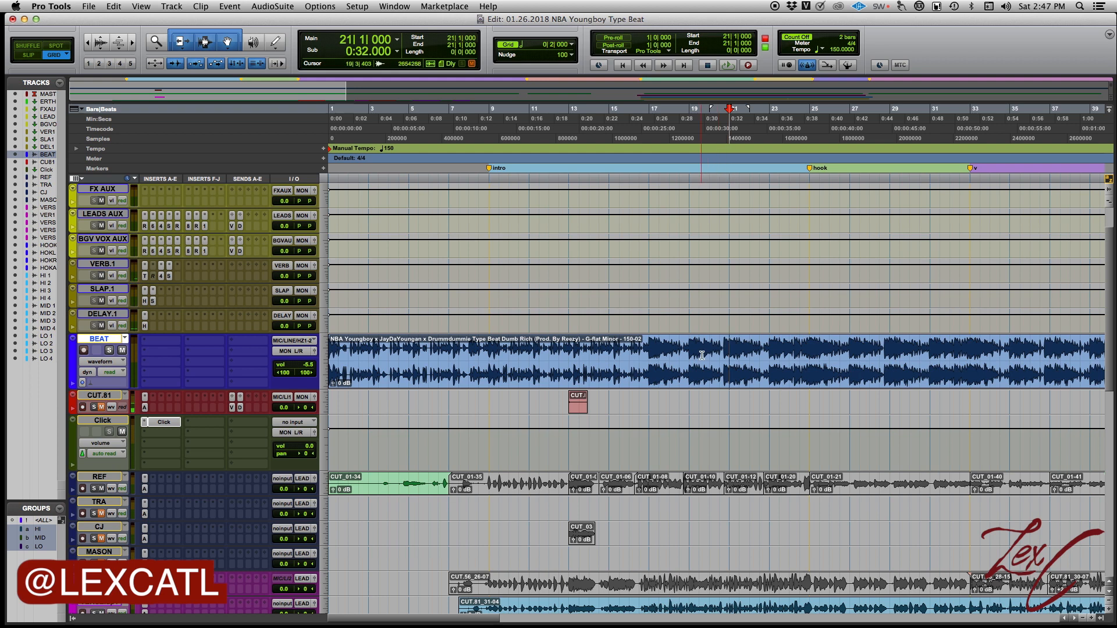
key("space")
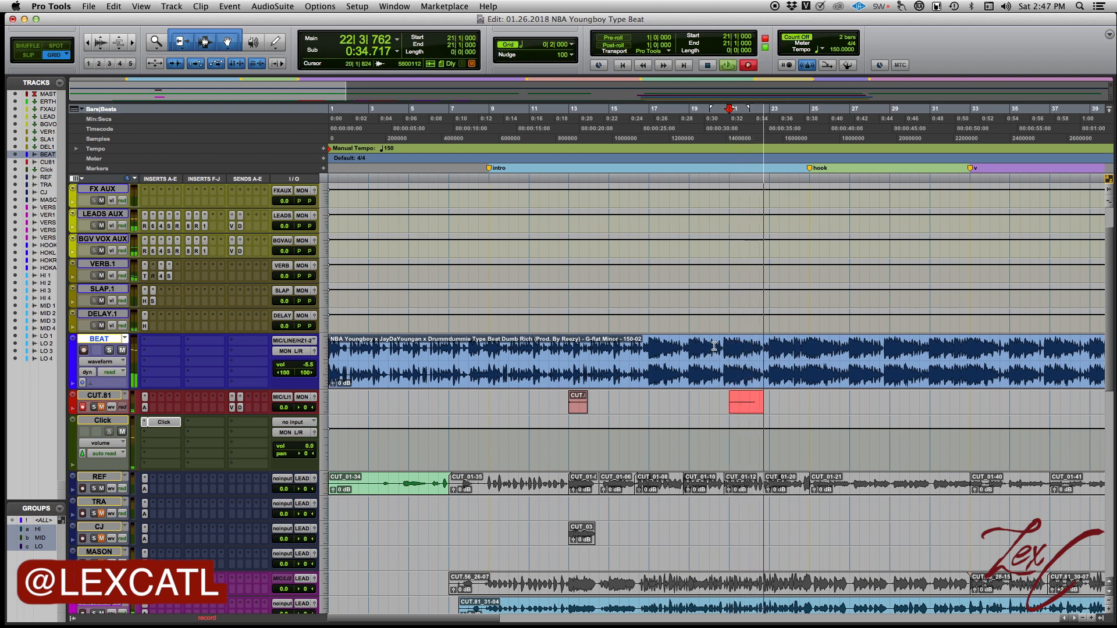
key("space")
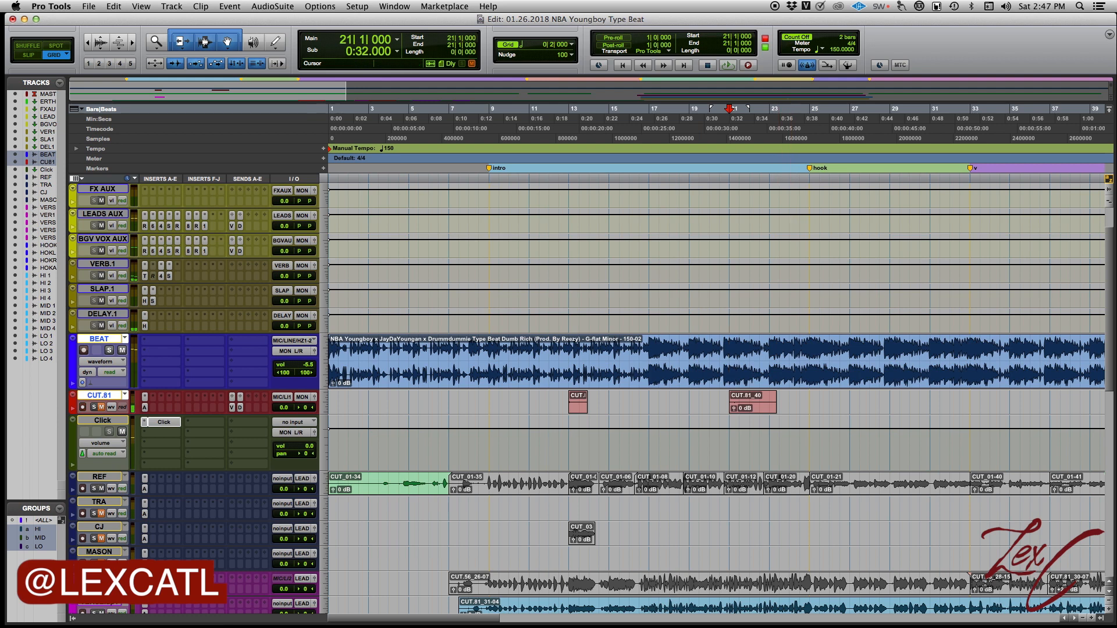
Set the click to sound Only during countoff, and record a short test take on CUT.81 from 1|1|000.
double_click(853, 32)
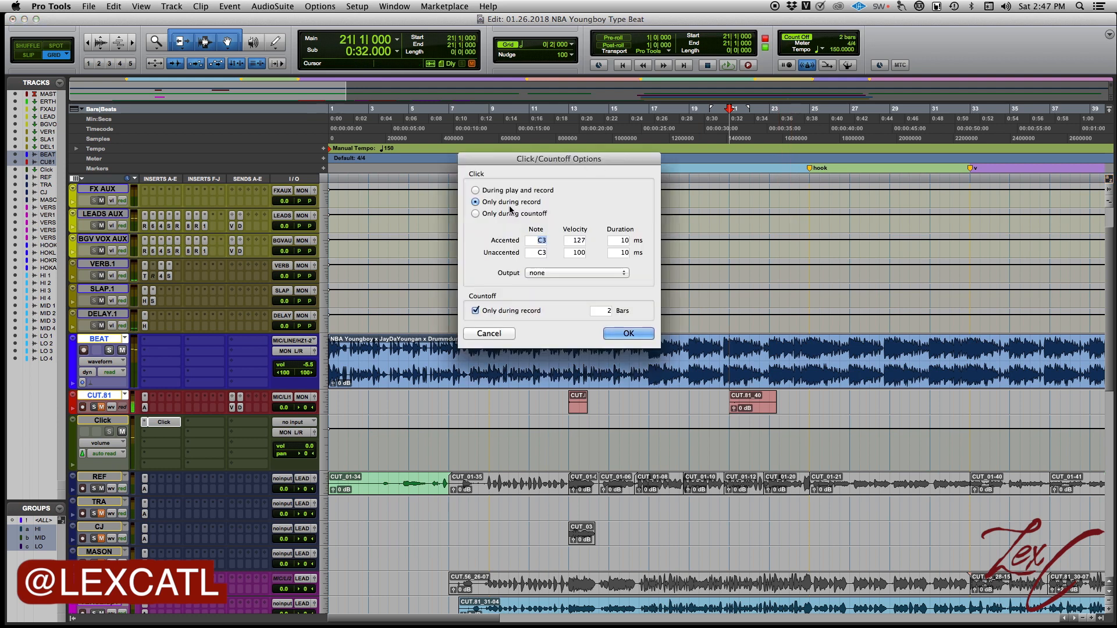
left_click(476, 213)
left_click(615, 336)
key("Return")
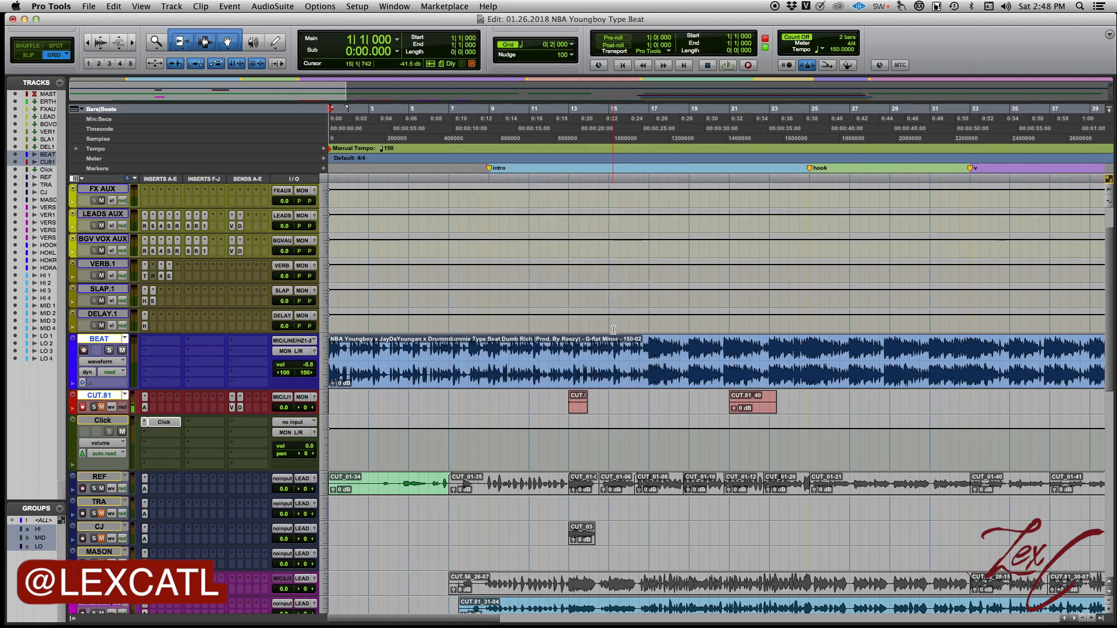
key("super+space")
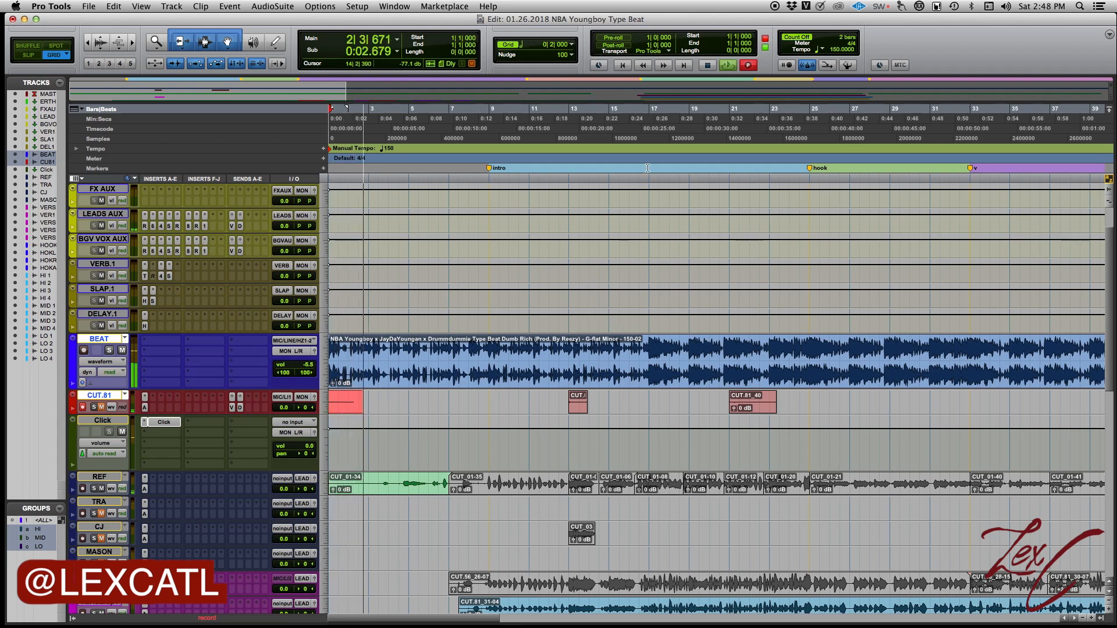
key("space")
Disable the countoff's Only during record option with the click set to During play and record, and recheck the Click/Countoff Options.
double_click(845, 41)
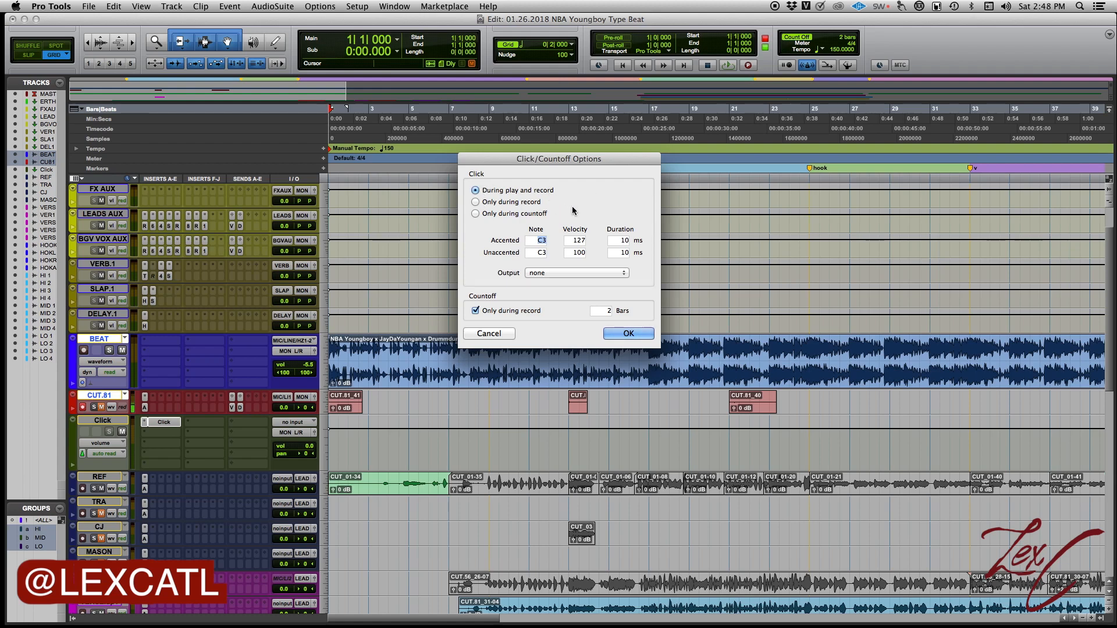
left_click(476, 312)
left_click(640, 333)
double_click(841, 40)
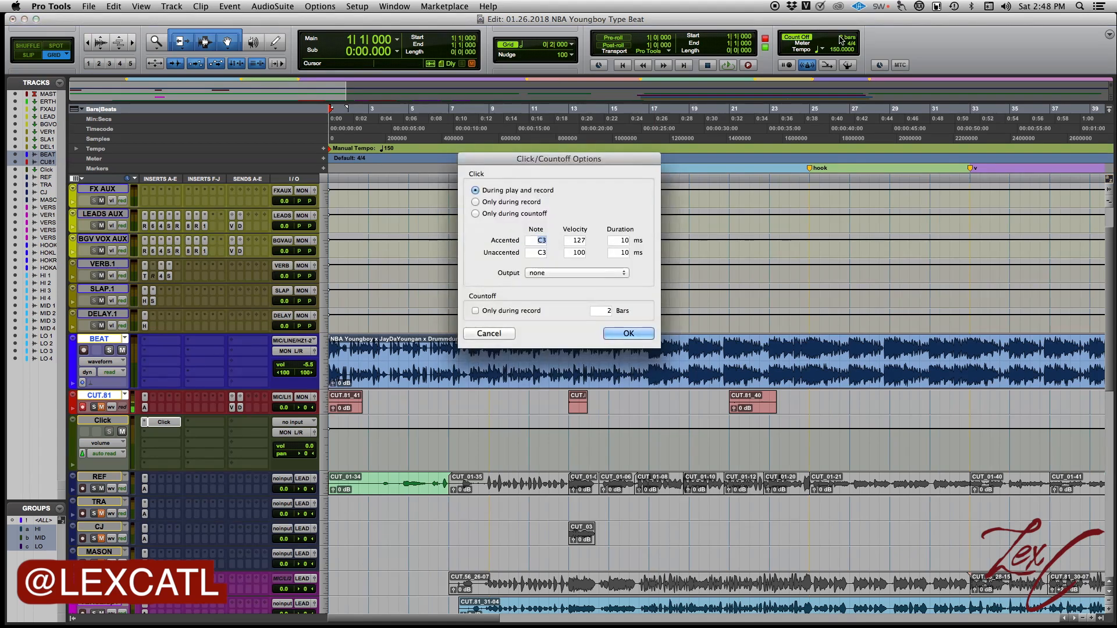
left_click(628, 333)
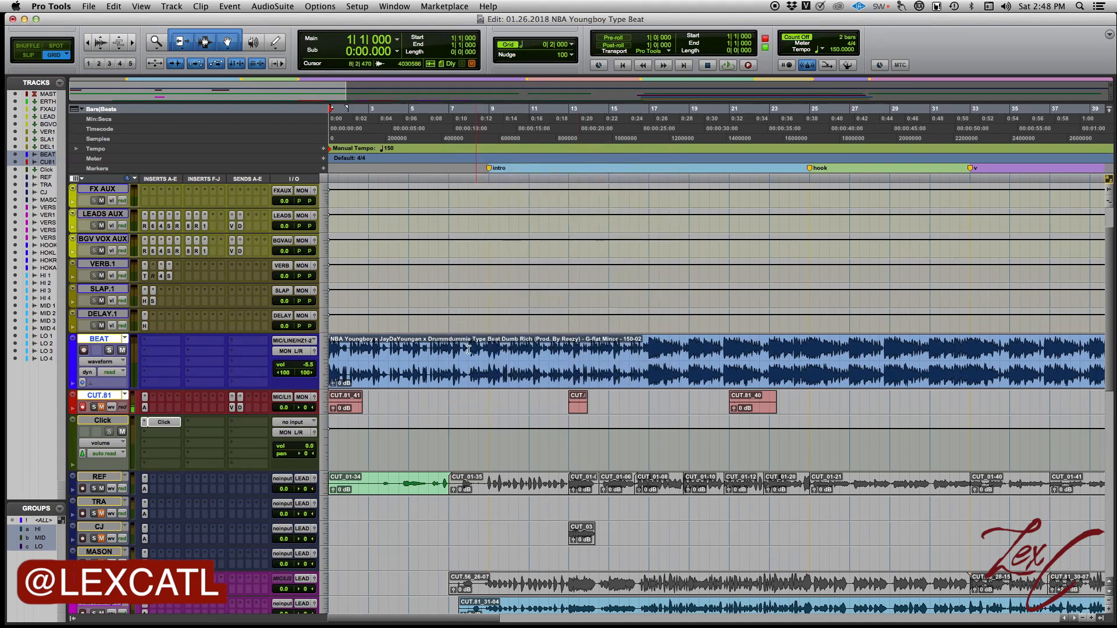
Test the countoff from 7|1|000 by playing the beat and recording a short take on CUT.81.
left_click(450, 344)
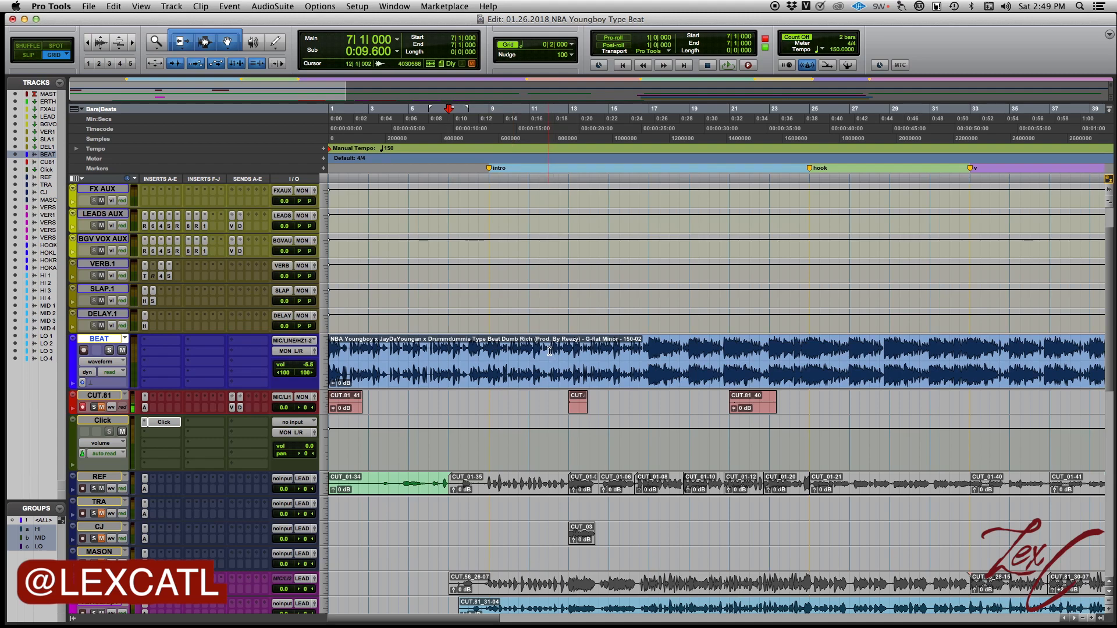
key("super+space")
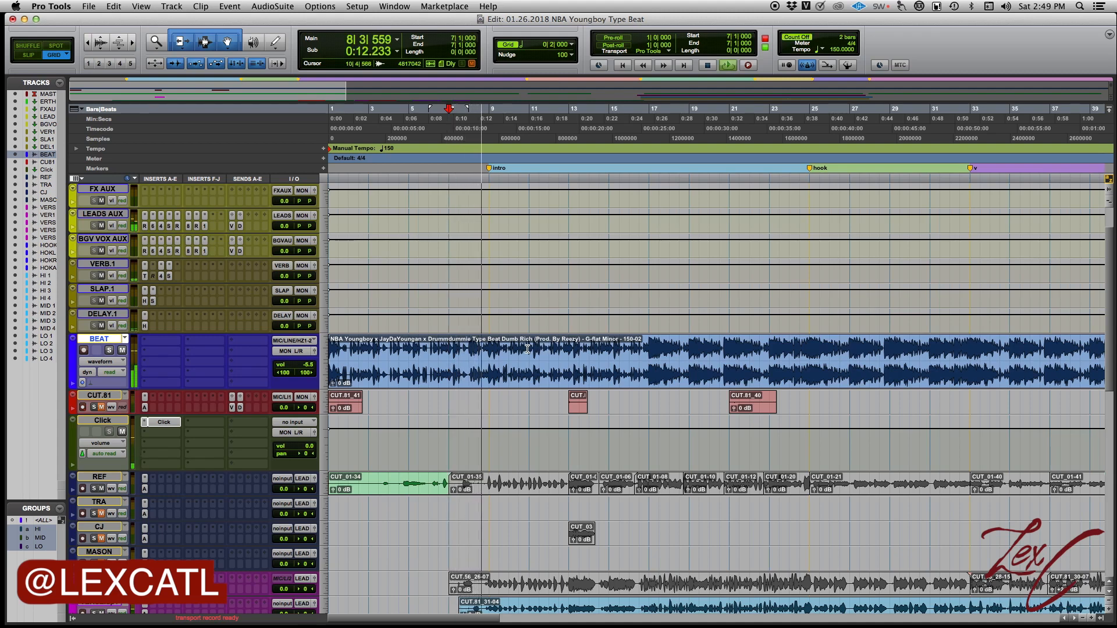
key("space")
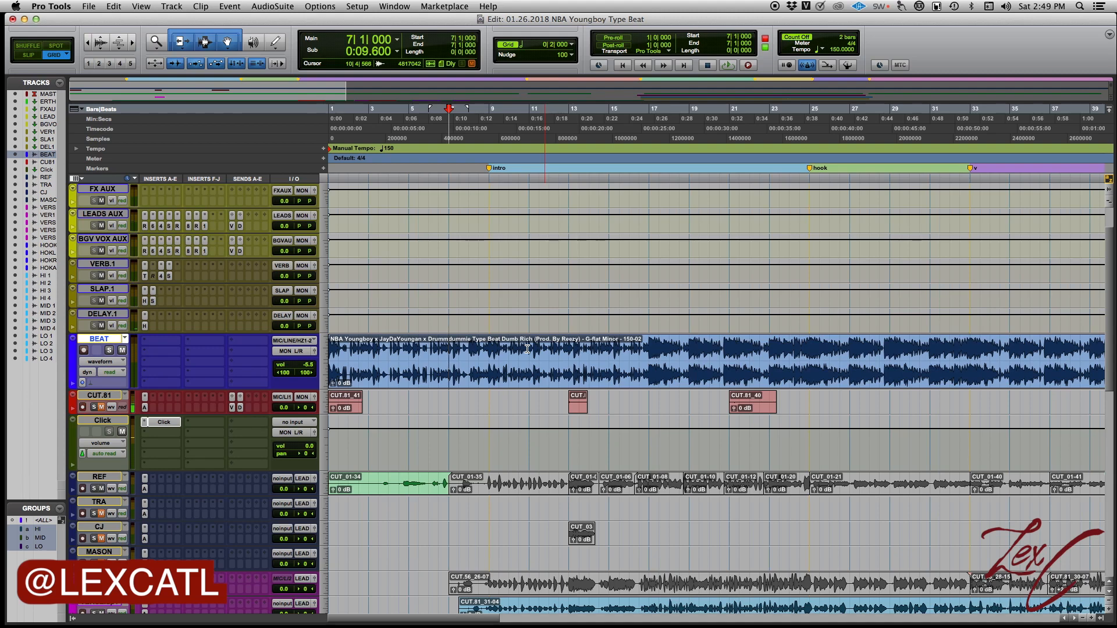
key("super+space")
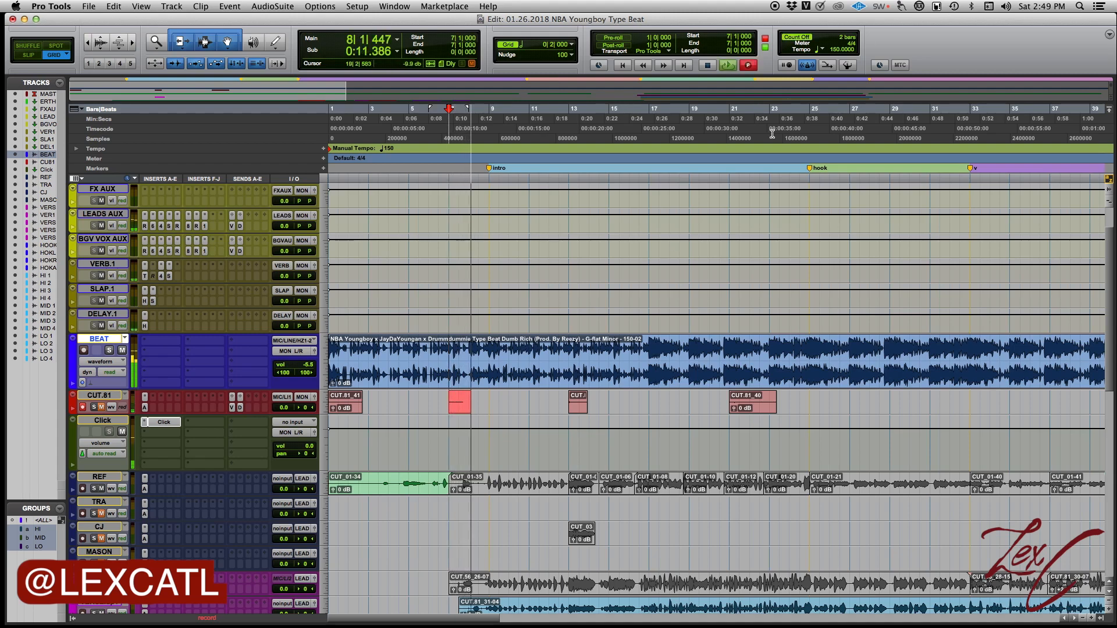
key("space")
Enable Only during record for the countoff, and test it with playback and a short CUT.81 recording from 7|1|000.
double_click(850, 40)
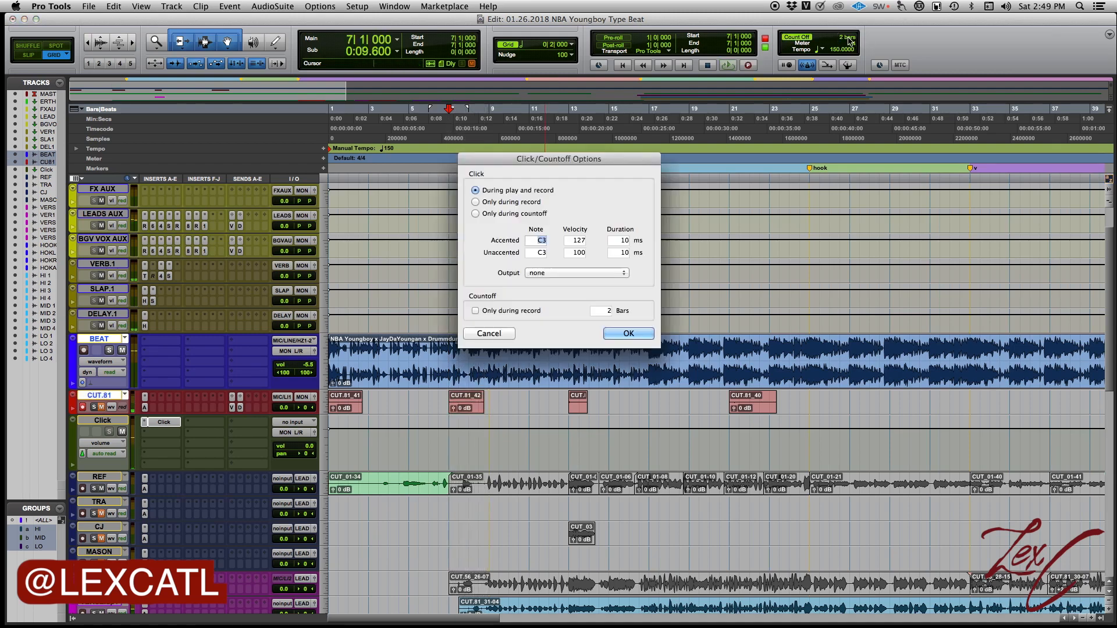
left_click(476, 312)
left_click(628, 333)
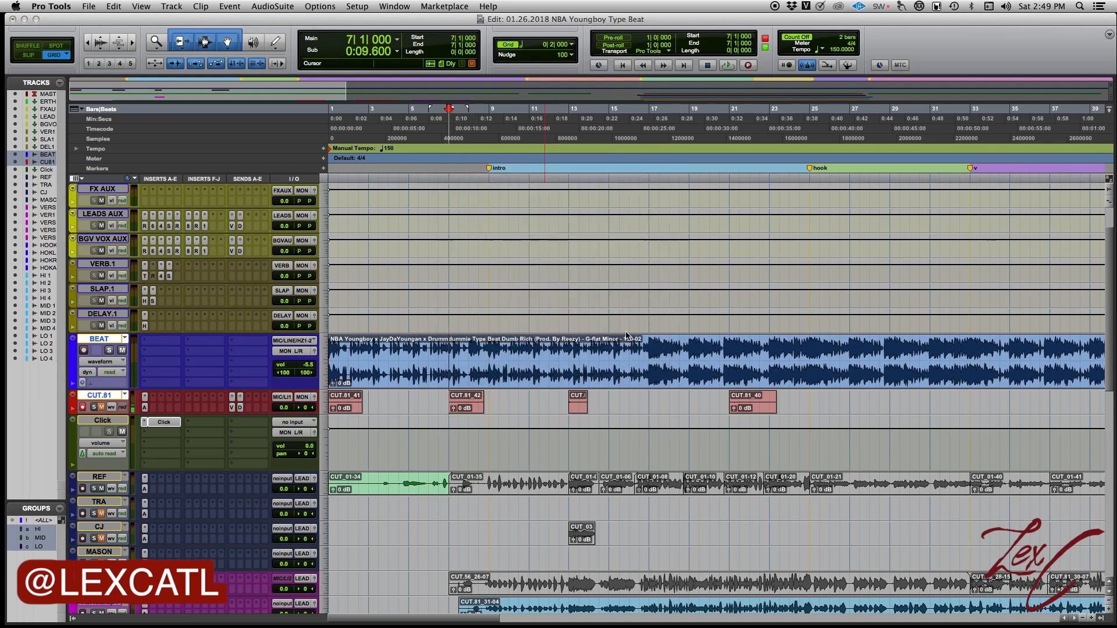
left_click(453, 348)
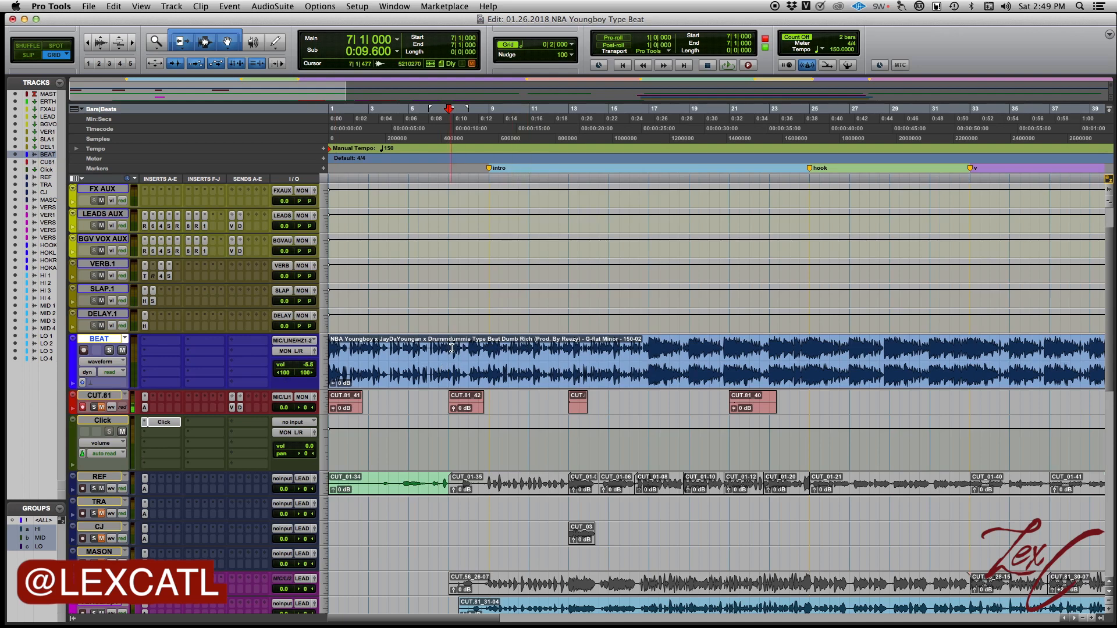
key("space")
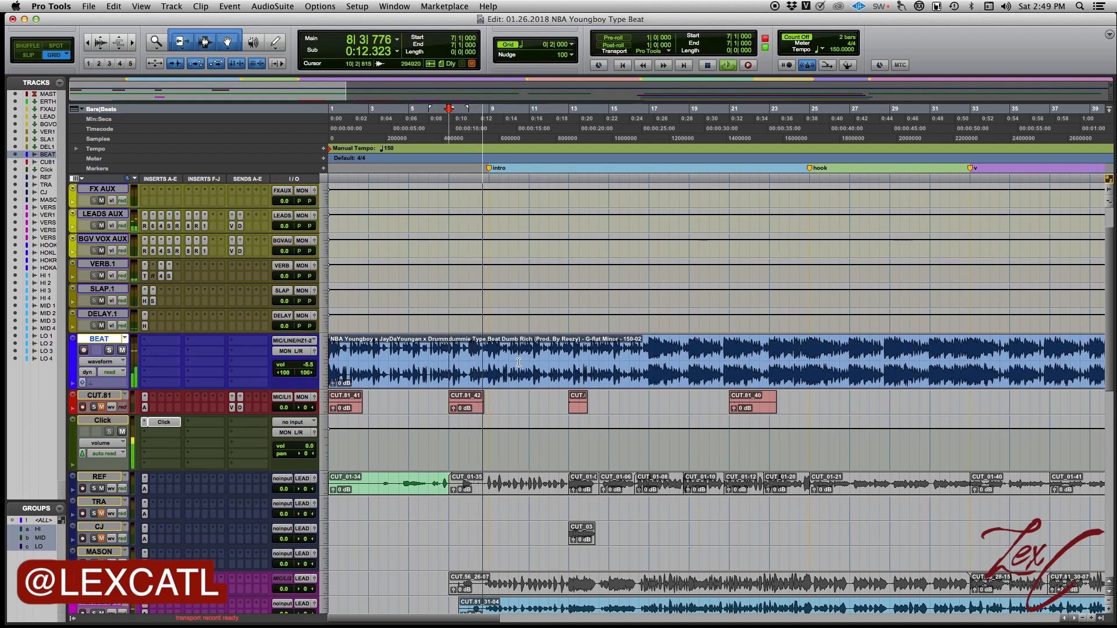
key("space")
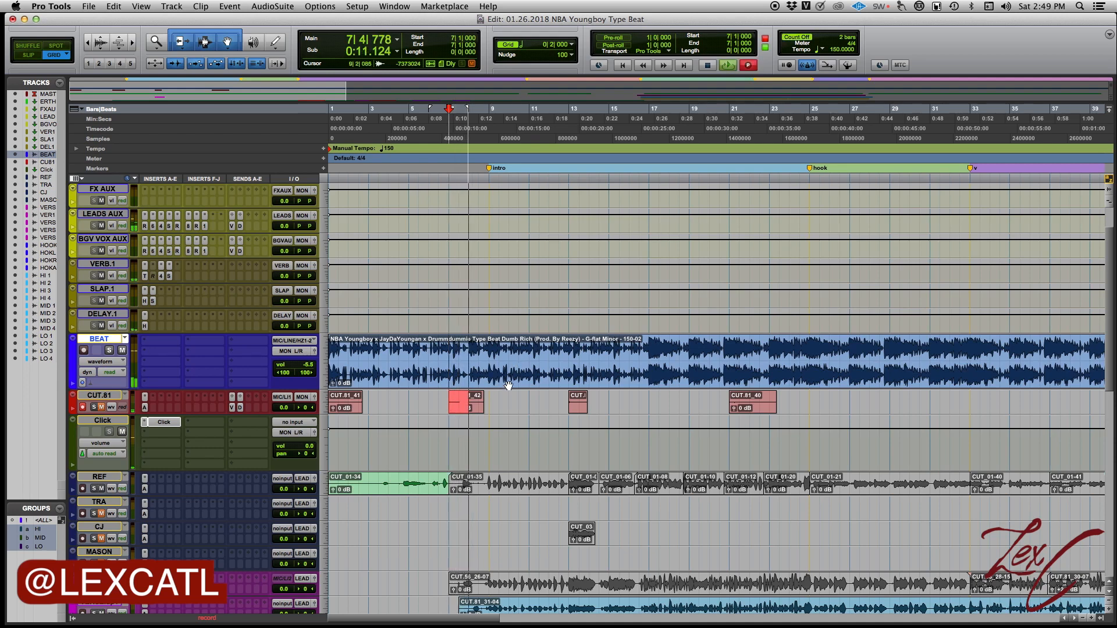
key("space")
Delete all the test takes from the CUT.81 track.
left_click_drag(799, 401, 248, 395)
key("Delete")
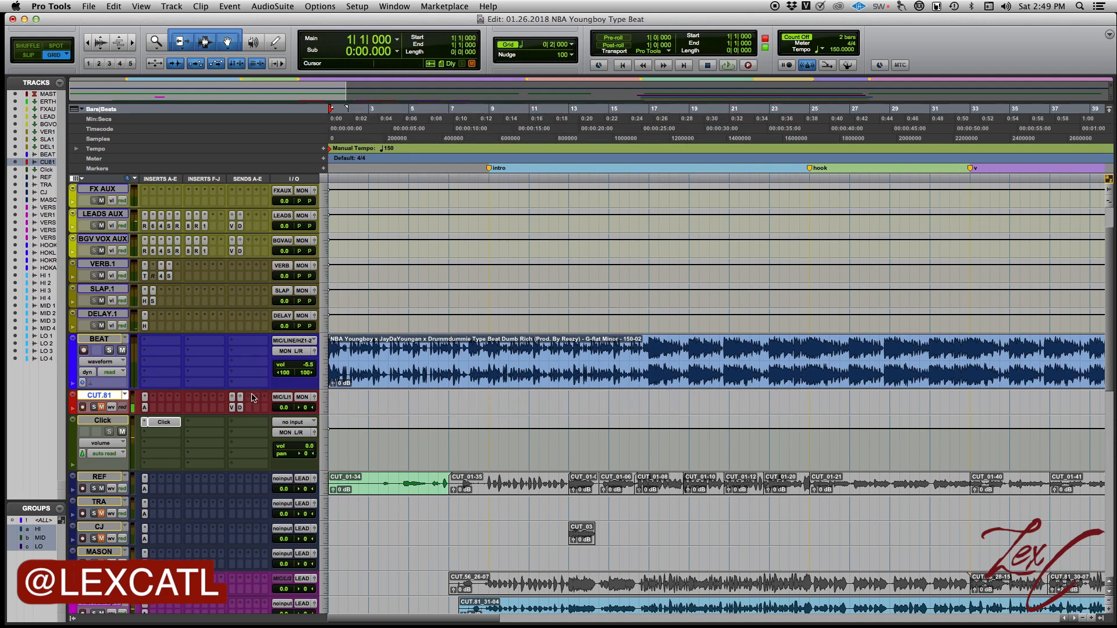
Move the BEAT clip so that it starts at 5|1|000.
scroll(370, 363, "down", 3)
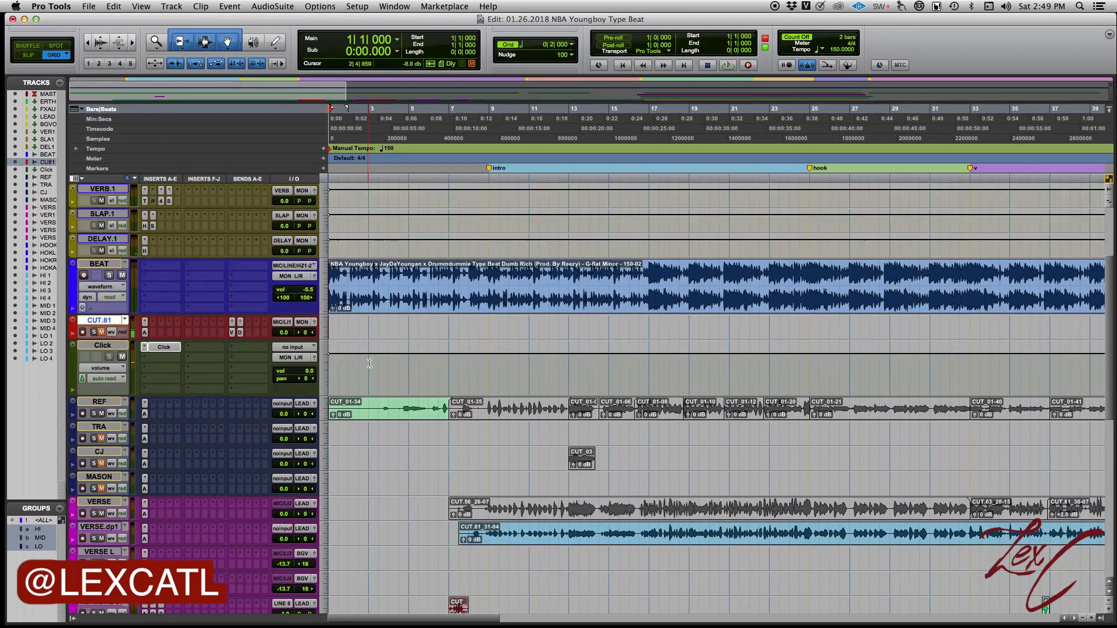
left_click(362, 310)
left_click_drag(347, 308, 325, 306)
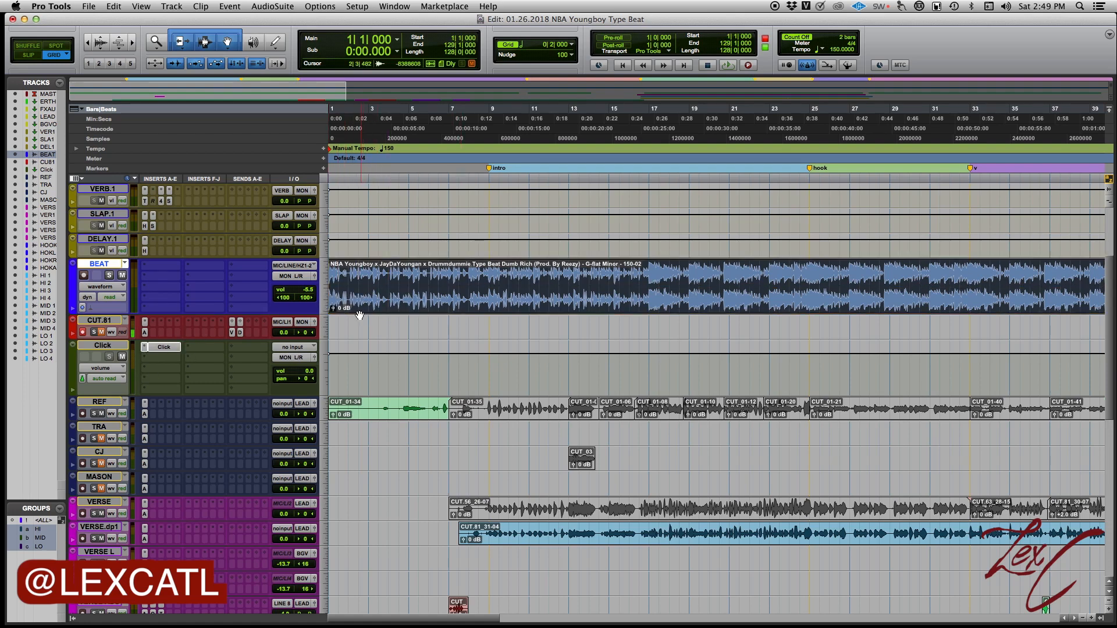
mouse_move(340, 303)
left_mouse_down()
mouse_move(414, 301)
mouse_move(348, 321)
left_mouse_up()
left_click(379, 291)
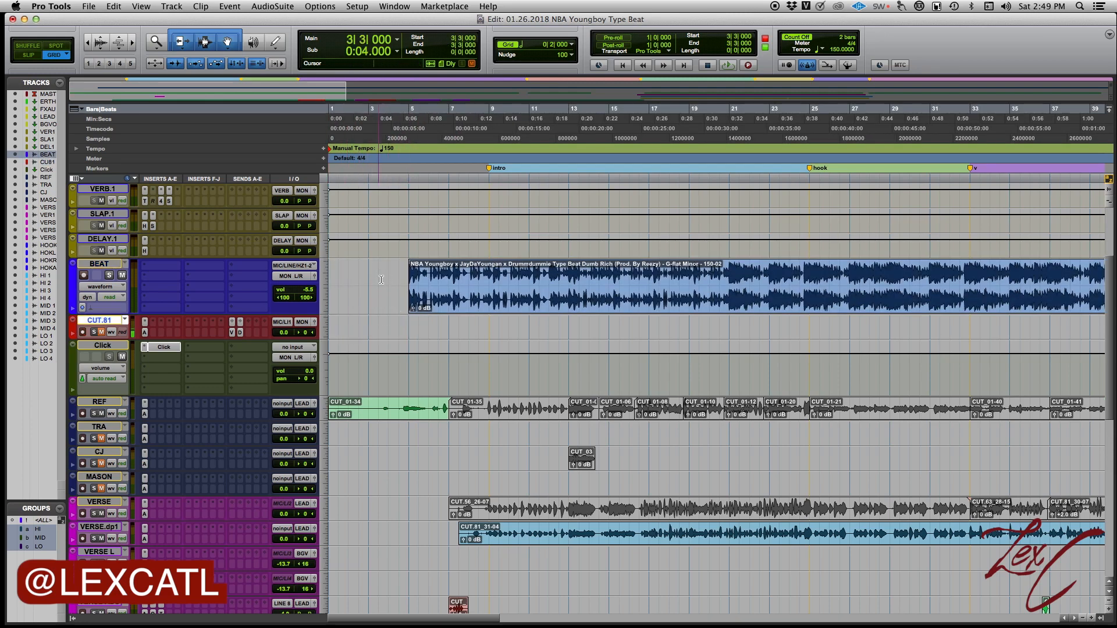
Draw volume automation on the Click track that drops to the minimum at bar 5, and play the session from the start.
left_click(228, 44)
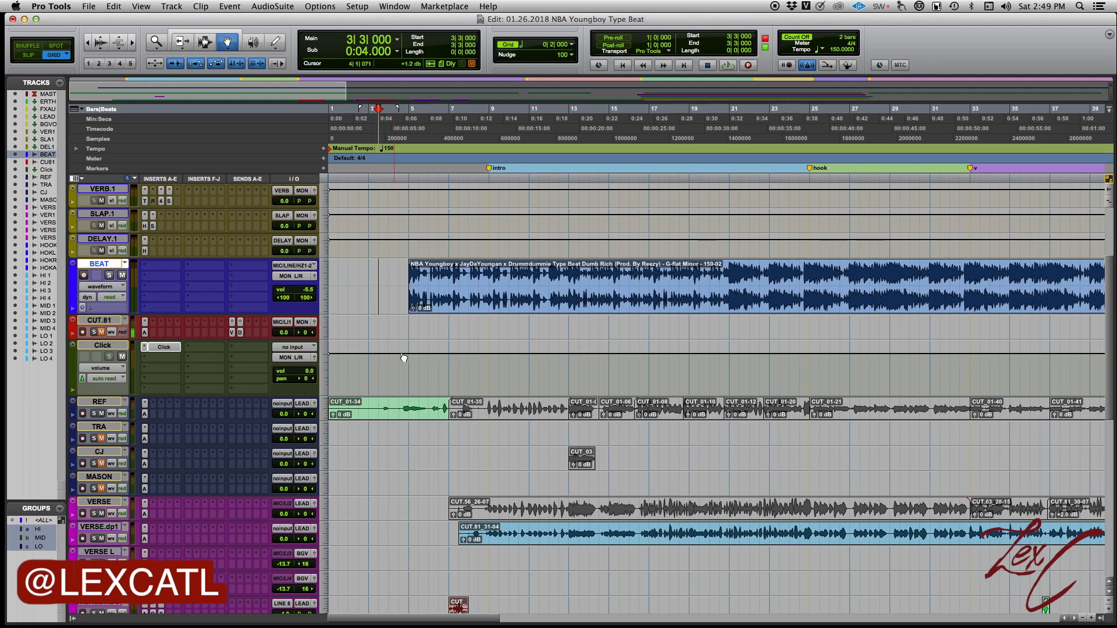
left_click(407, 353)
mouse_move(411, 359)
left_mouse_down()
mouse_move(409, 369)
mouse_move(407, 358)
left_mouse_up()
left_click_drag(413, 359, 409, 398)
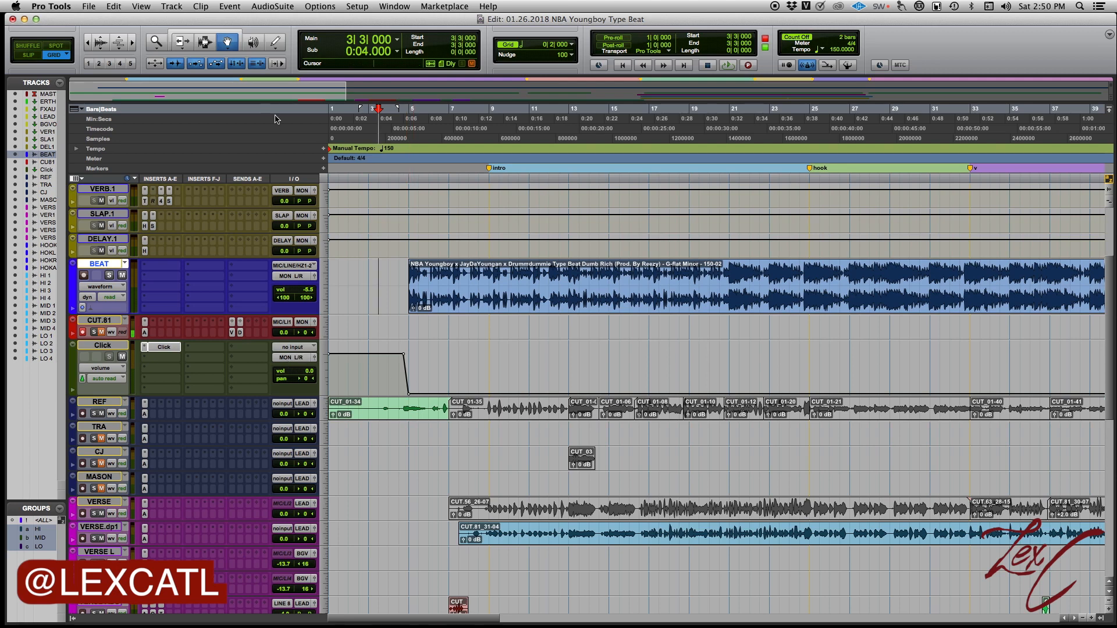
key("Return")
key("space")
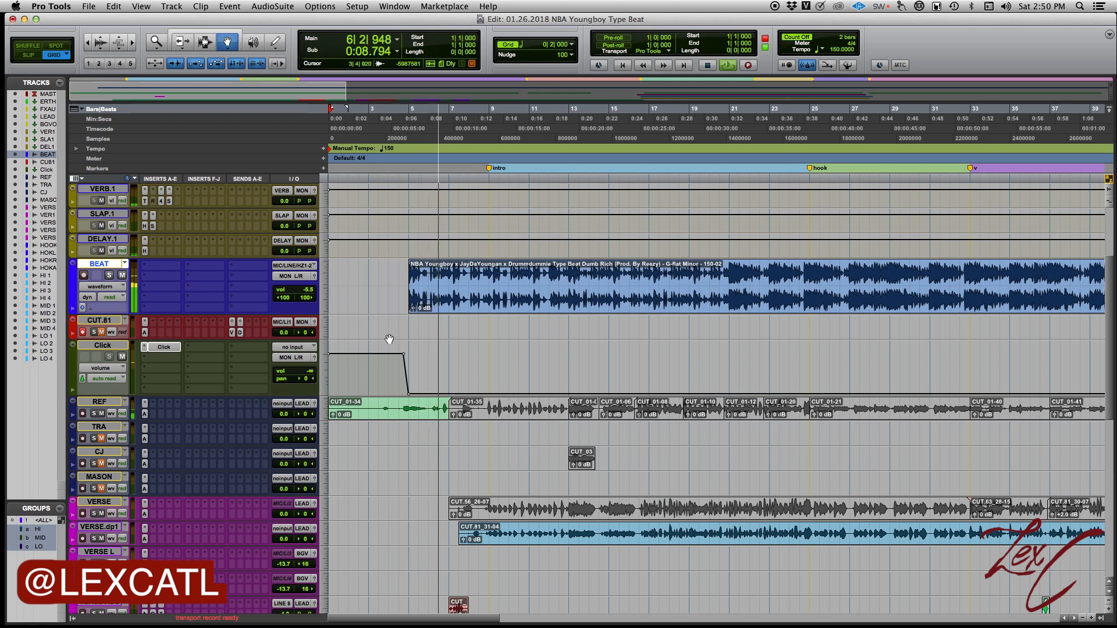
key("space")
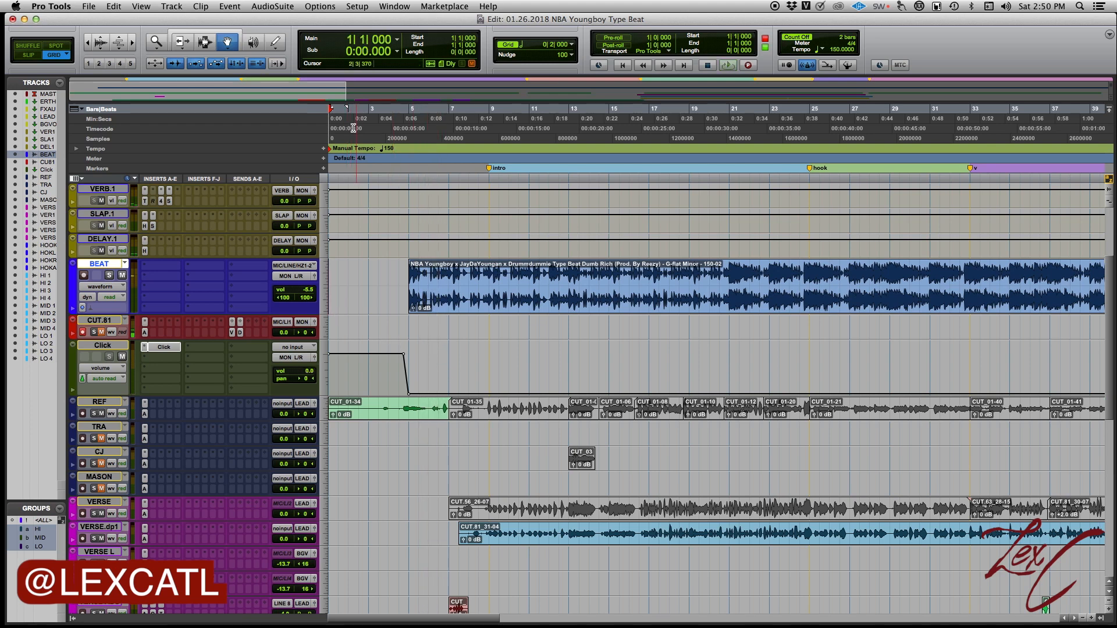
Delete the volume automation breakpoints from the opening bars of the Click track.
left_click(233, 30)
left_click_drag(469, 367, 330, 367)
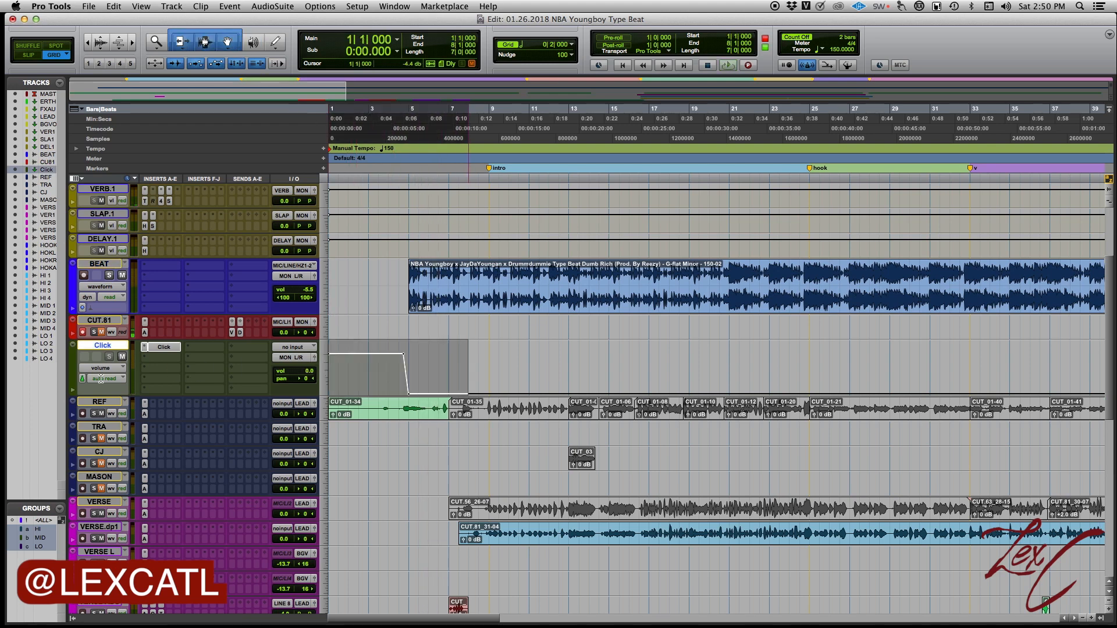
key("Delete")
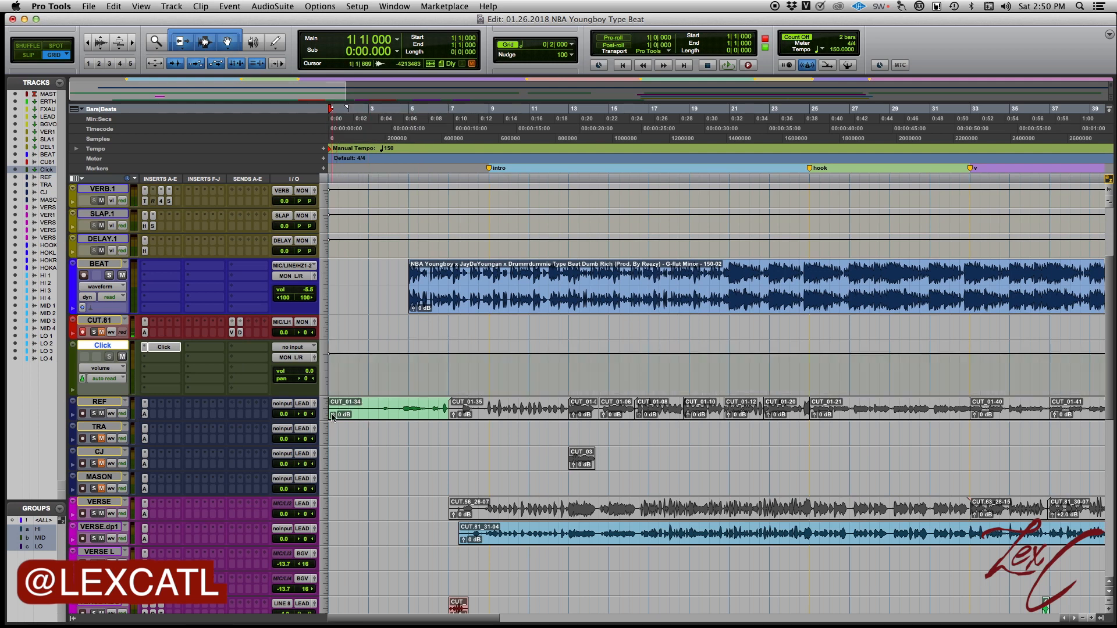
Mute the Click track and play the session briefly from the start.
left_click(123, 356)
key("space")
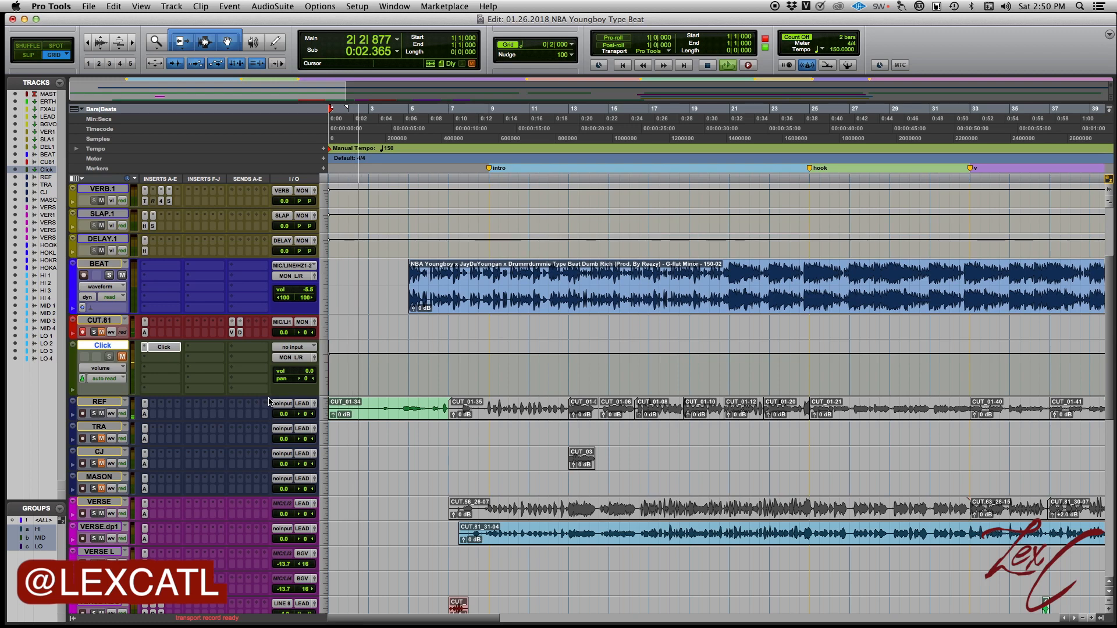
scroll(349, 393, "down", 10)
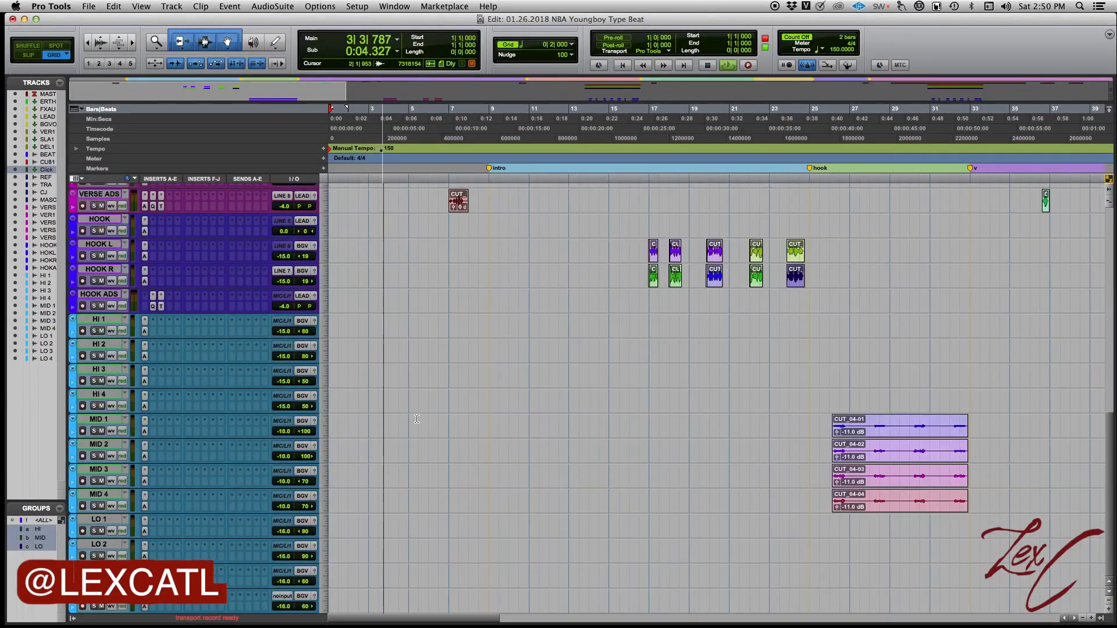
key("space")
Trim the start of the first REF clip to 3|3|000, play from the session start, and undo the trim.
scroll(391, 458, "up", 10)
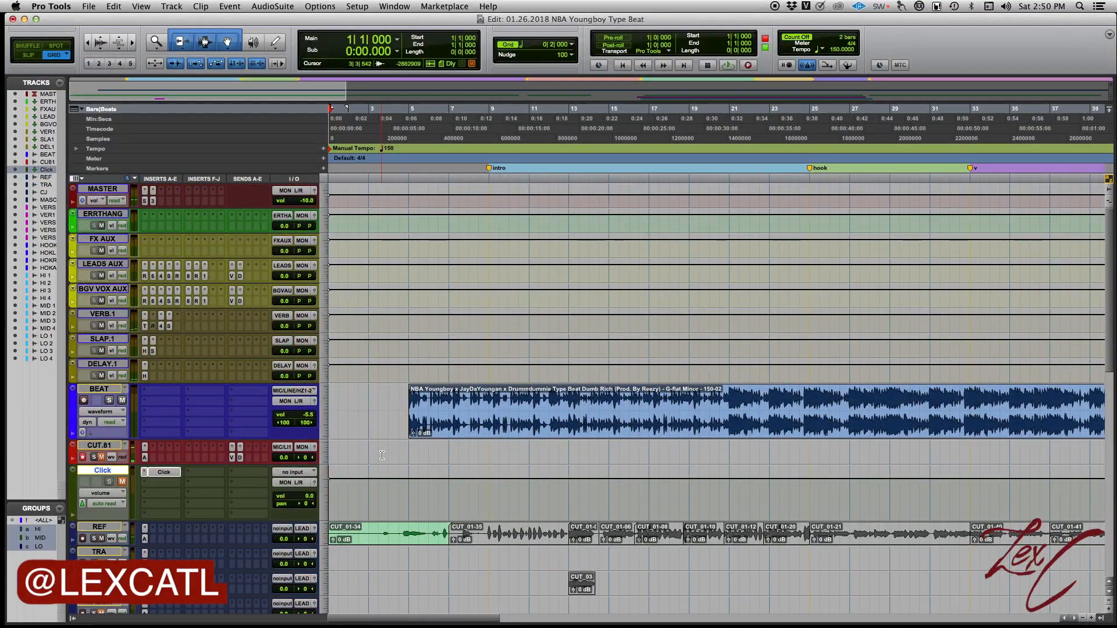
scroll(388, 466, "down", 1)
left_click(380, 504)
key("a")
key("Return")
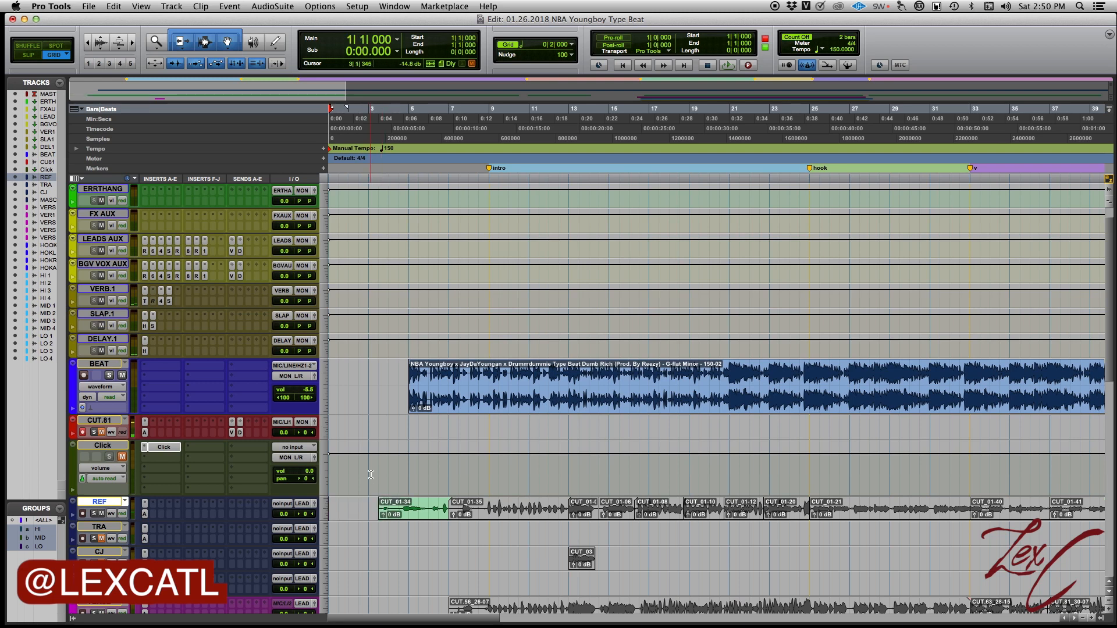
key("space")
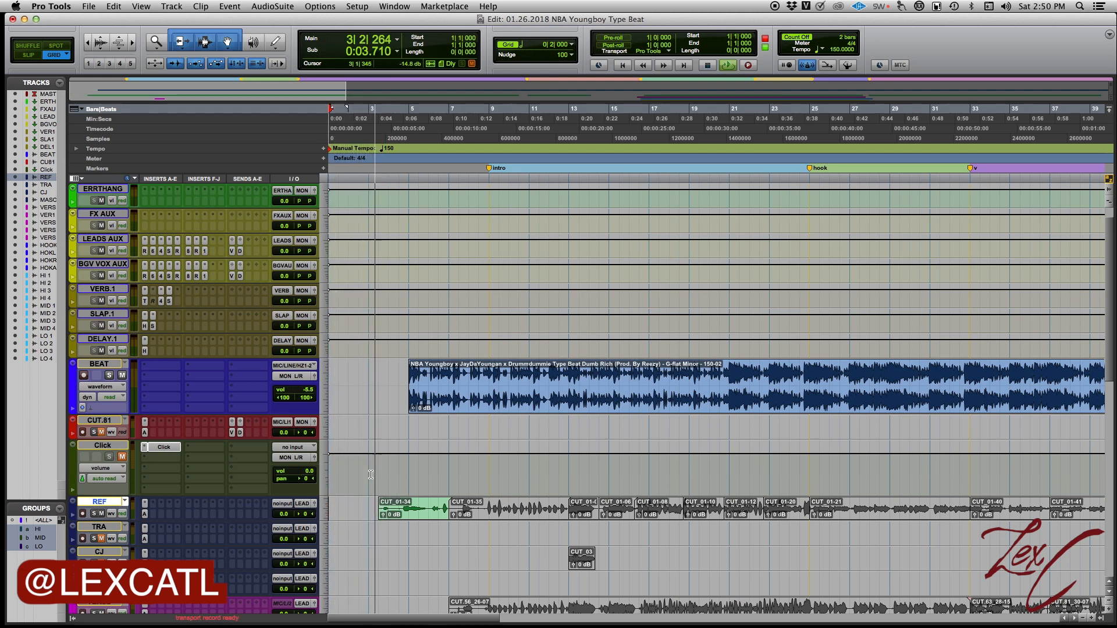
key("space")
key("super+z")
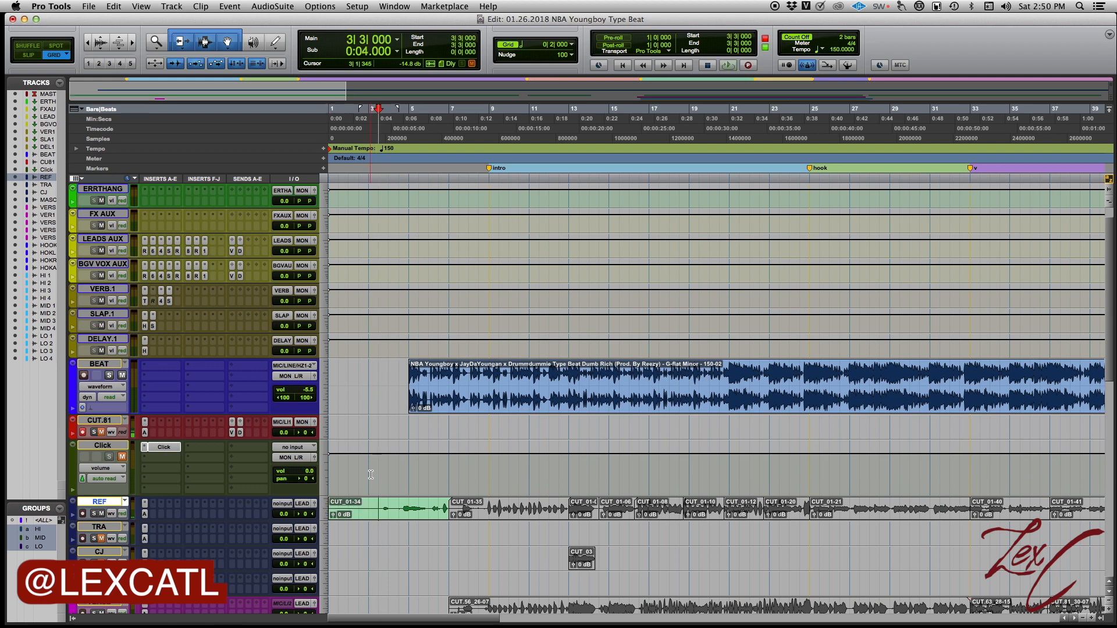
Move the BEAT clip back to 1|1|000, and place the edit cursor on CUT.81 at 5|1|000.
left_click(373, 370)
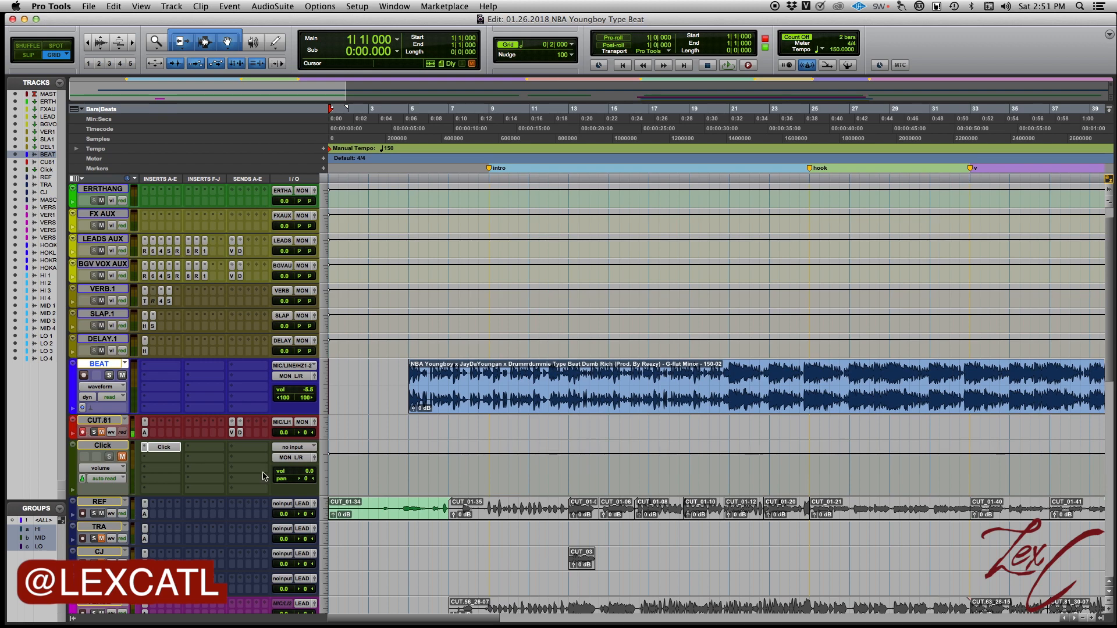
left_click_drag(427, 399, 368, 395)
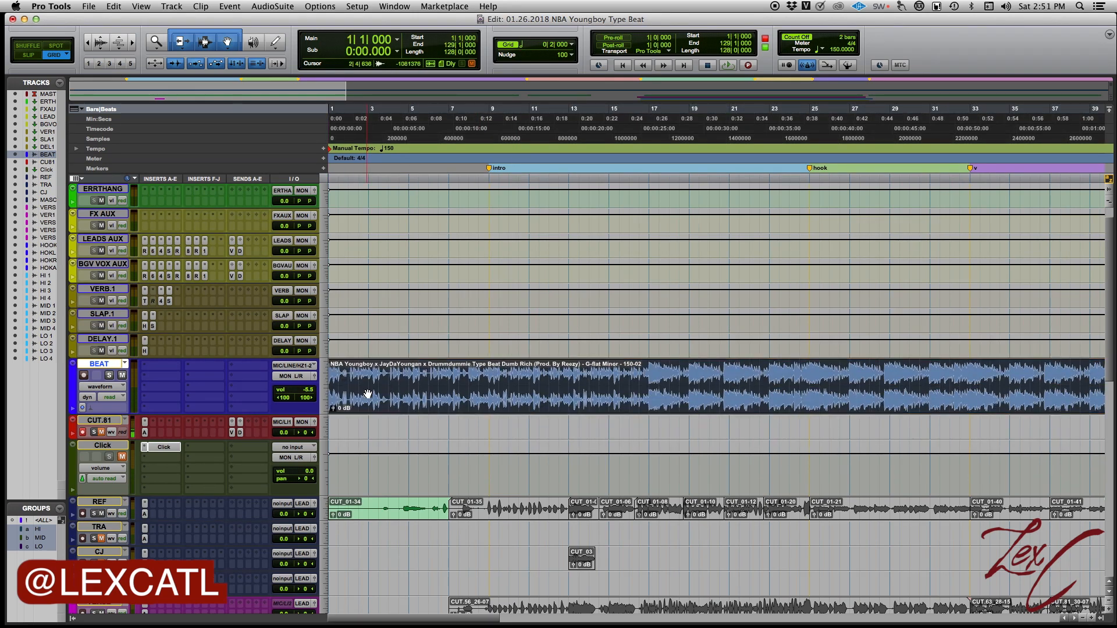
left_click(370, 423)
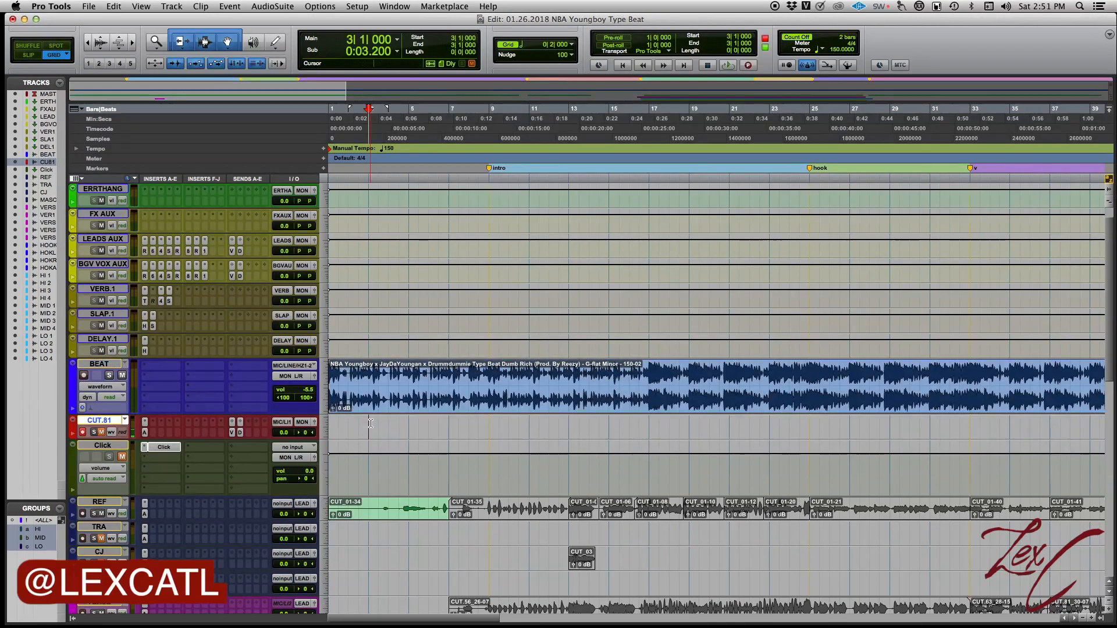
key("Return")
left_click(370, 423)
left_click(406, 423)
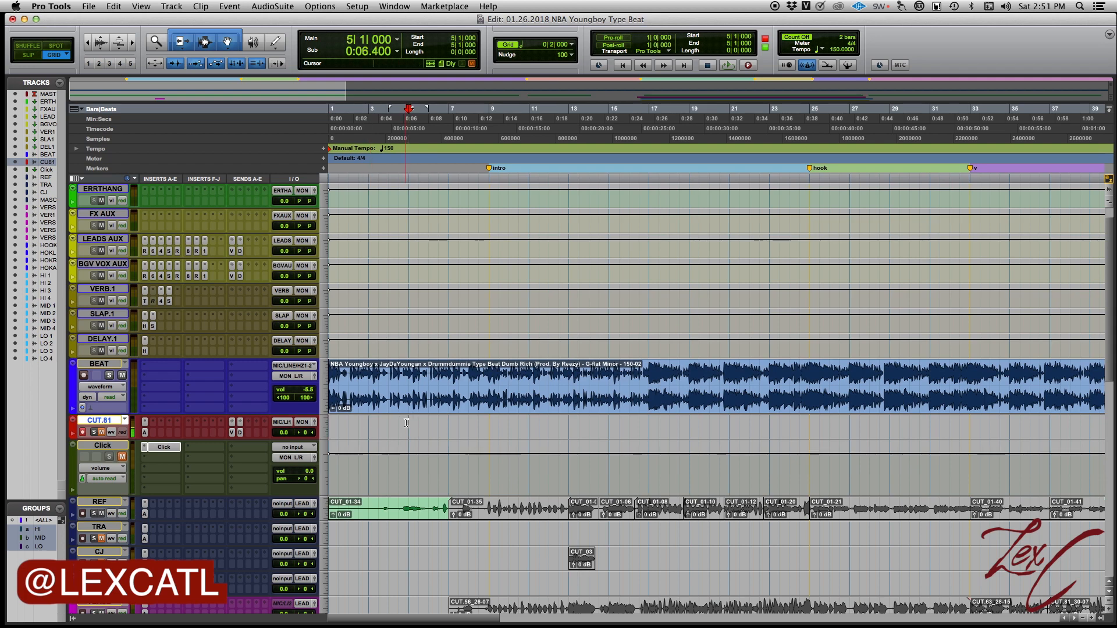